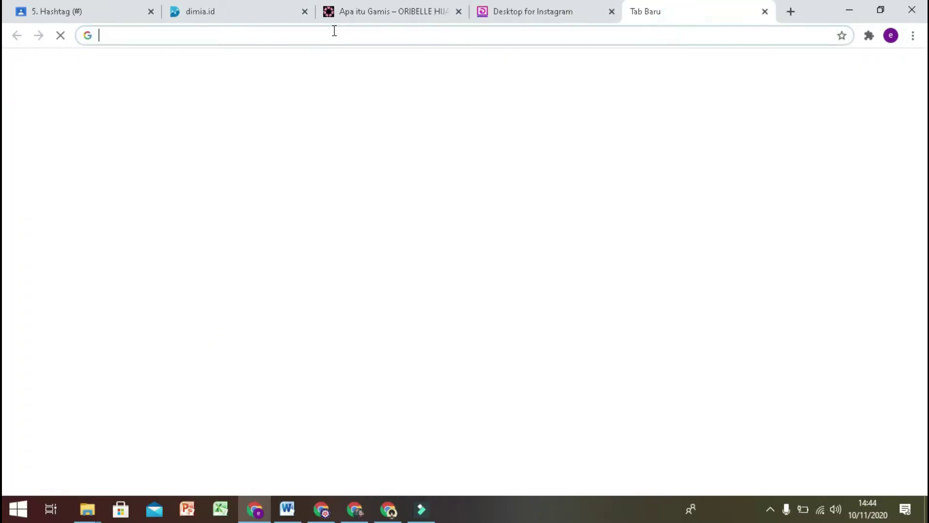
- Search Google for 'allhashtag' and open the All Hashtag home page at all-hashtag.com
text(allhashtag)
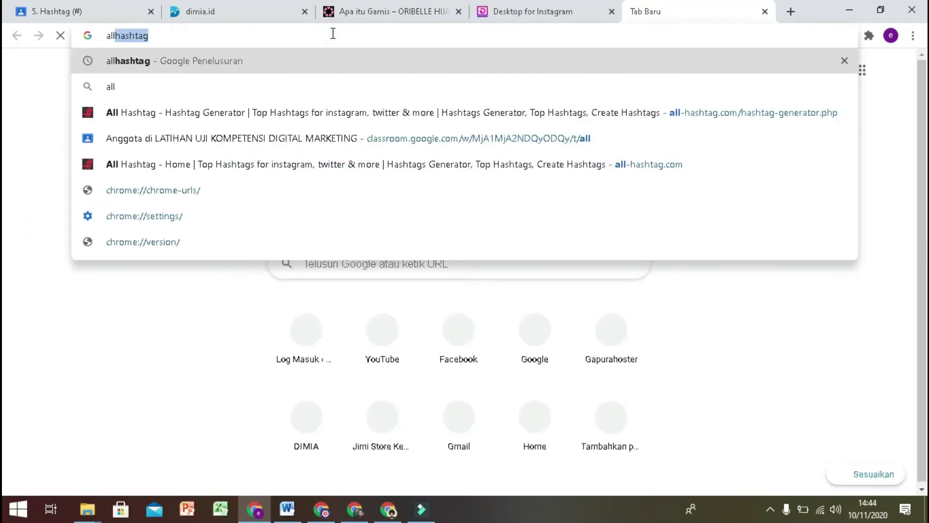
key(Return)
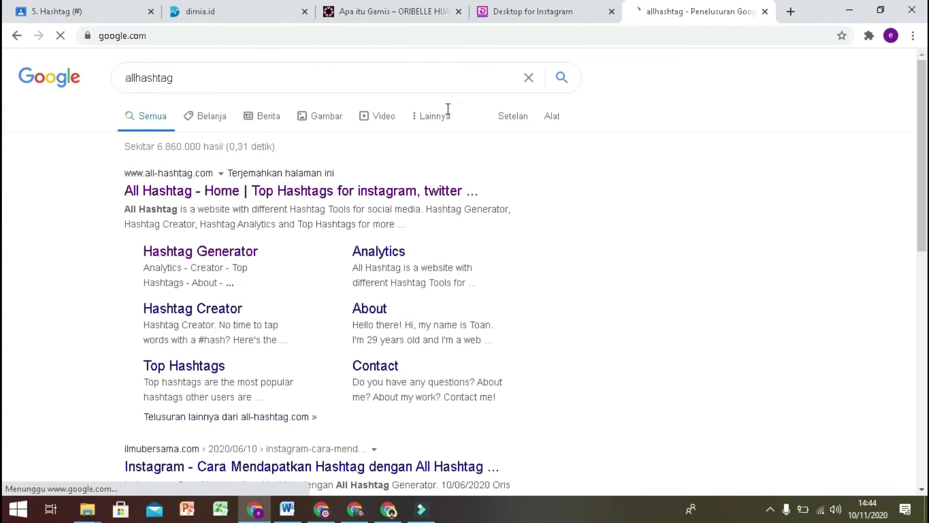
click(158, 193)
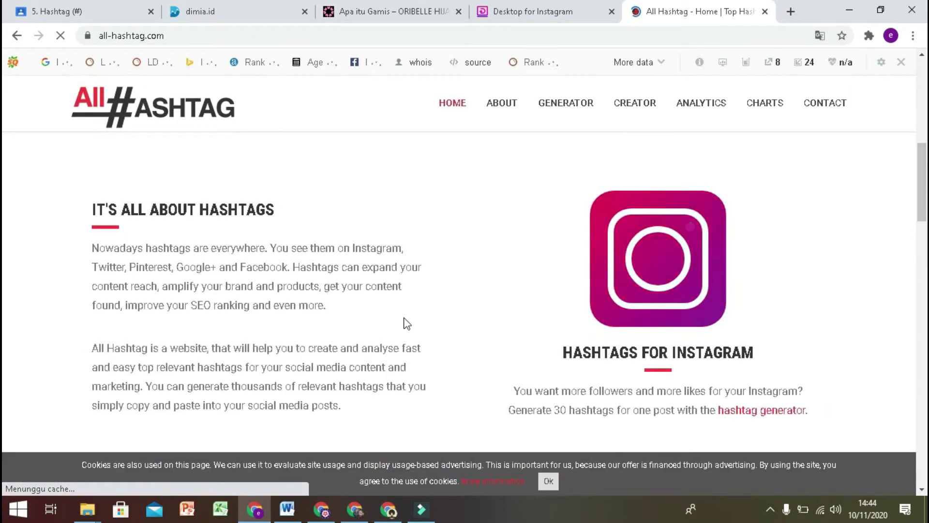
- Generate the best 30 #sate hashtags from the word 'sate' in the Hashtag Generator
scroll(407, 323, down, 10)
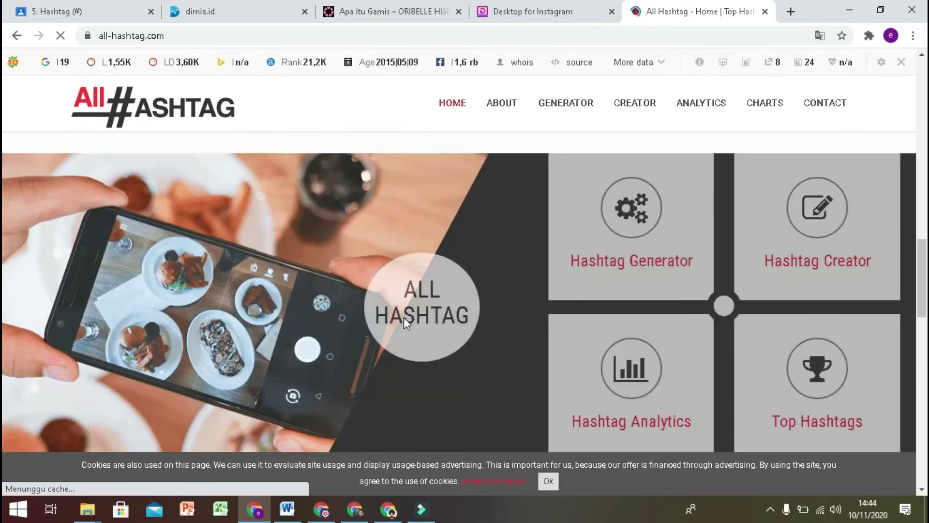
scroll(405, 317, up, 15)
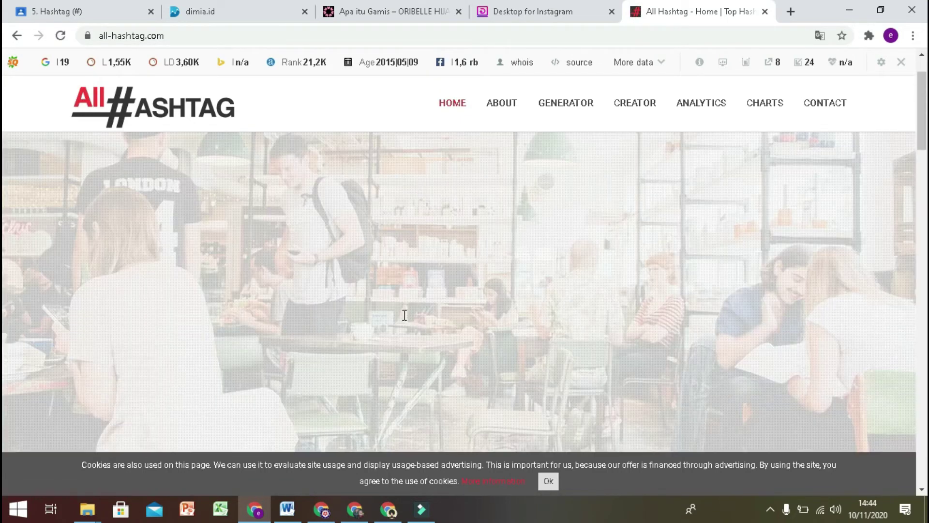
click(403, 432)
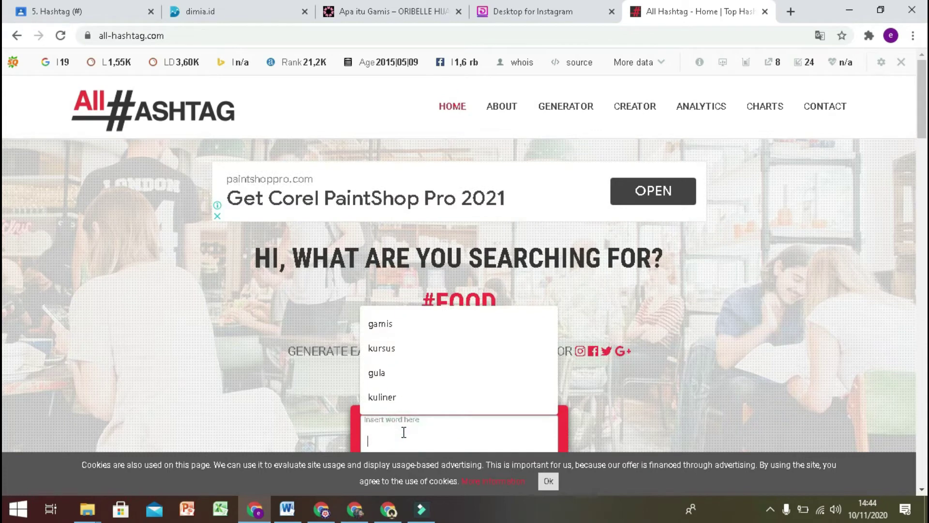
text(sate)
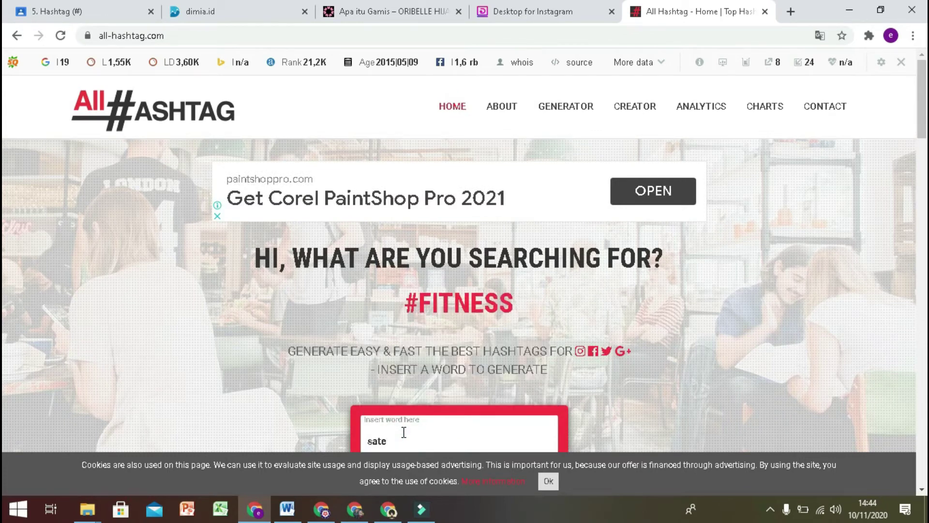
scroll(405, 438, down, 2)
scroll(403, 437, down, 1)
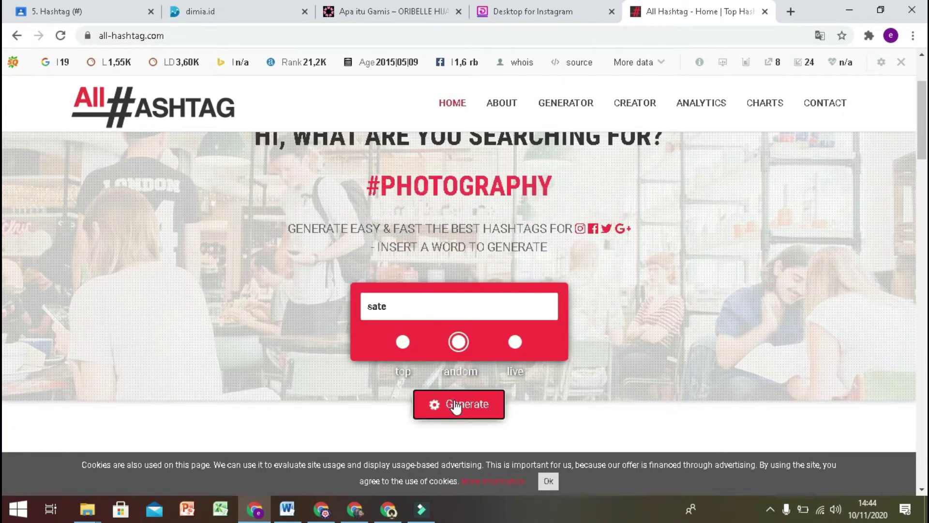
key(Return)
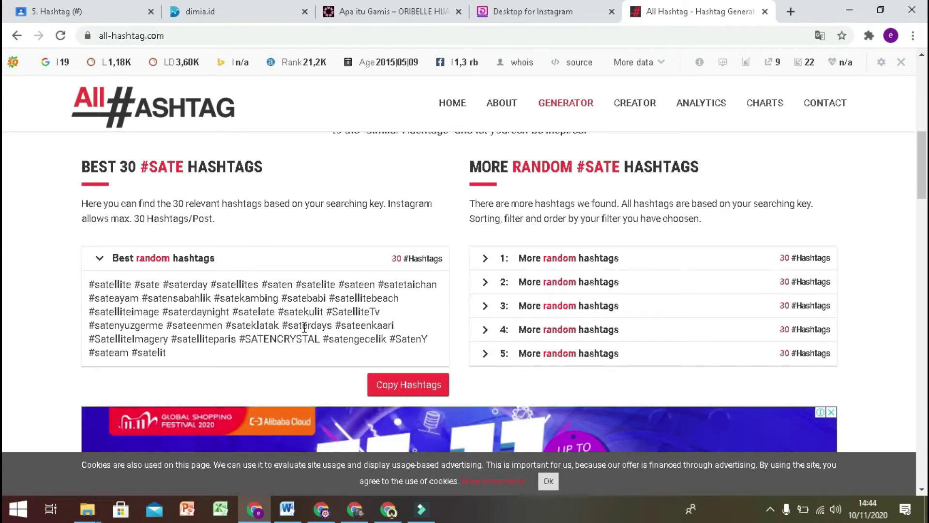
scroll(400, 338, up, 8)
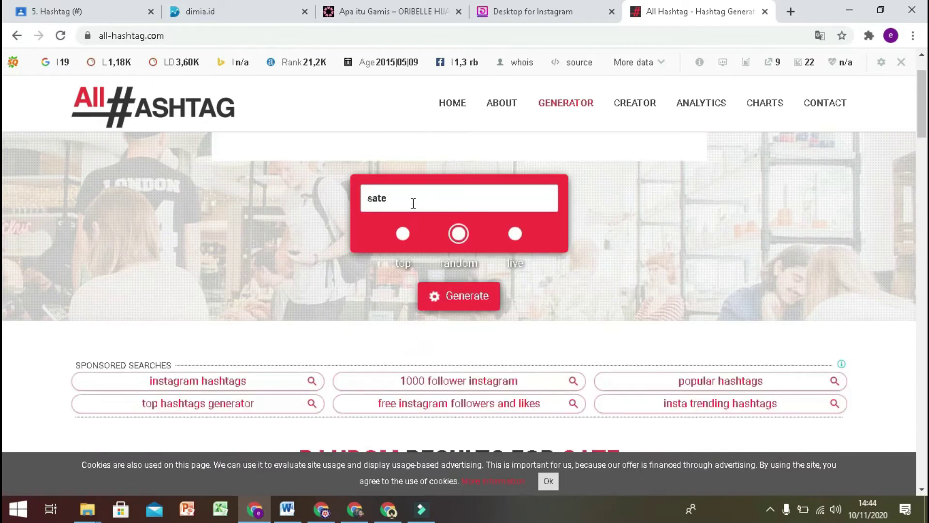
- Extend the word to 'sateayam' and generate its hashtags
click(414, 204)
text(aya,m)
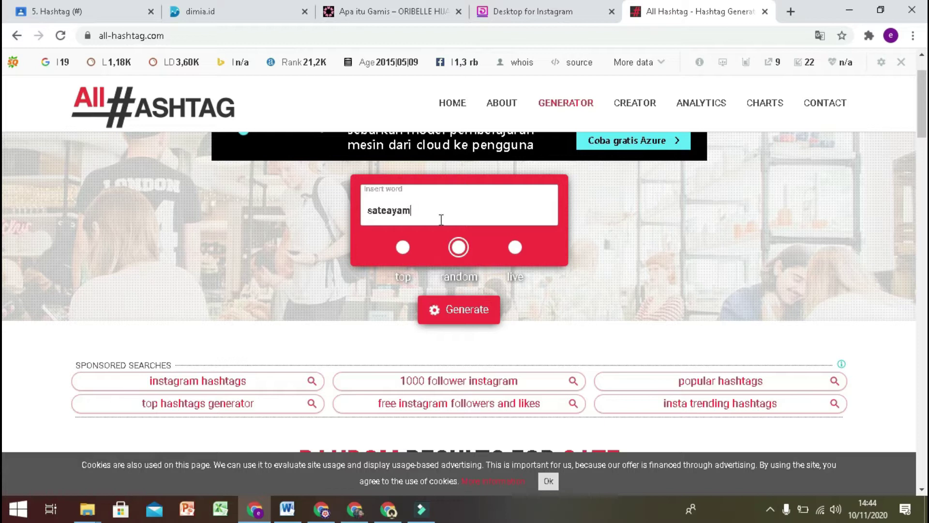
click(448, 304)
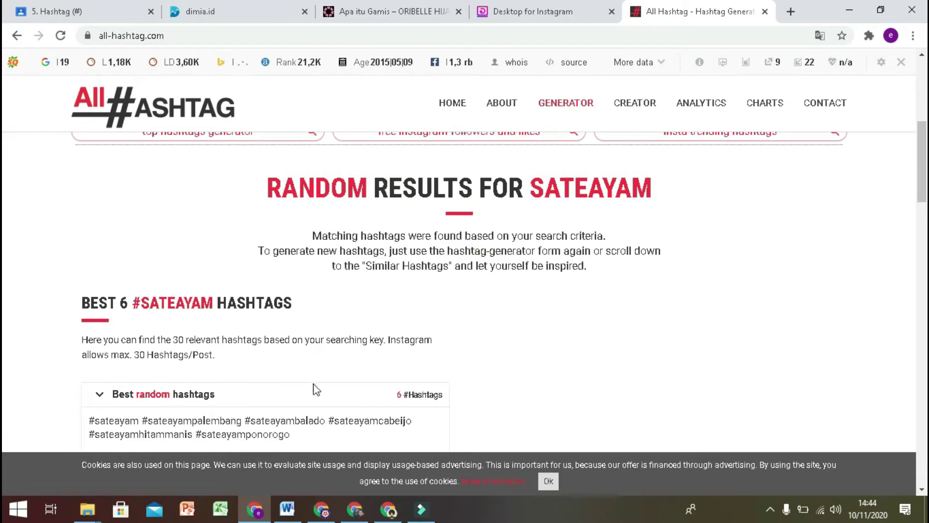
- Select the generated #sateayam hashtag list for copying
scroll(221, 430, down, 7)
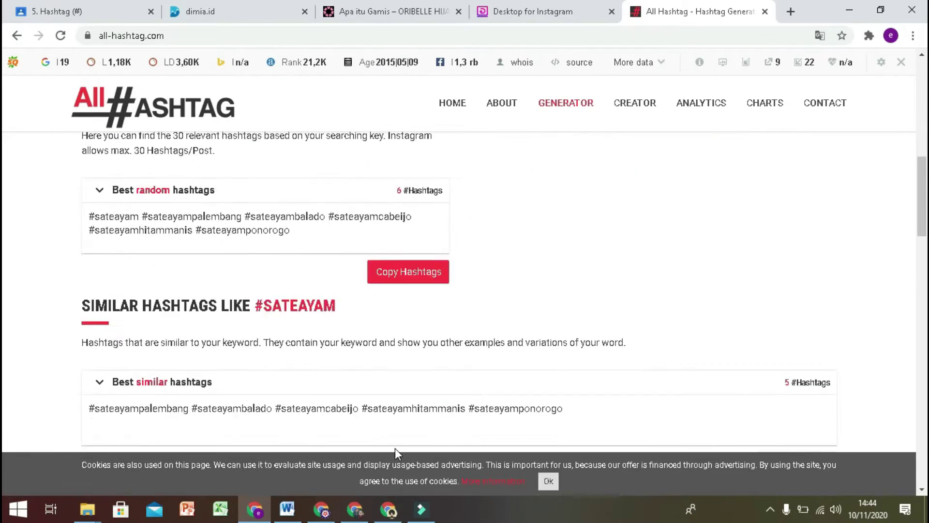
scroll(315, 344, down, 3)
scroll(315, 346, up, 1)
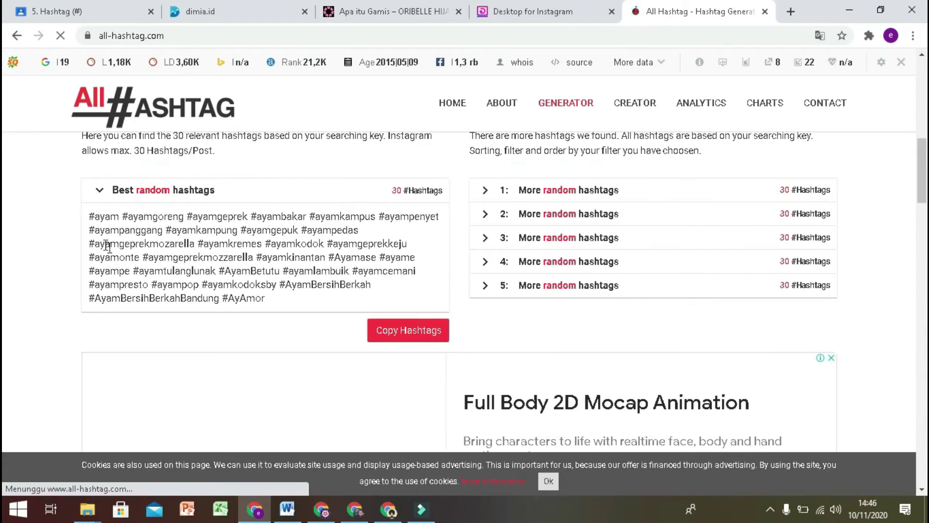
drag(88, 216, 215, 271)
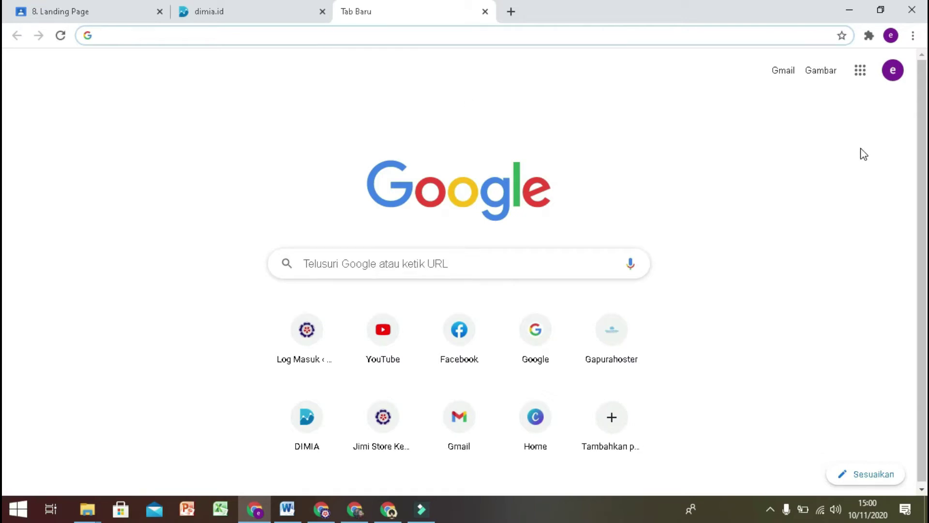
- Open Google Drive from the Google apps menu and dismiss the desktop notification prompt
click(861, 72)
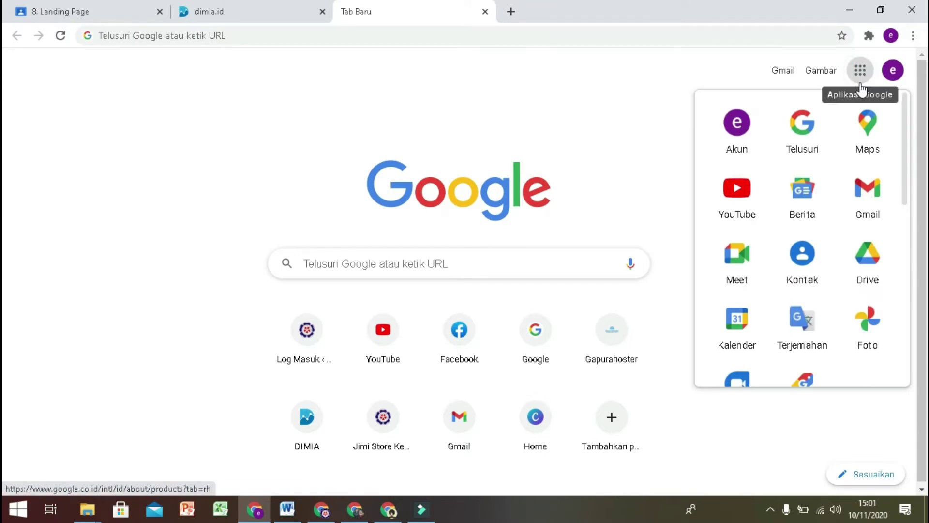
click(873, 266)
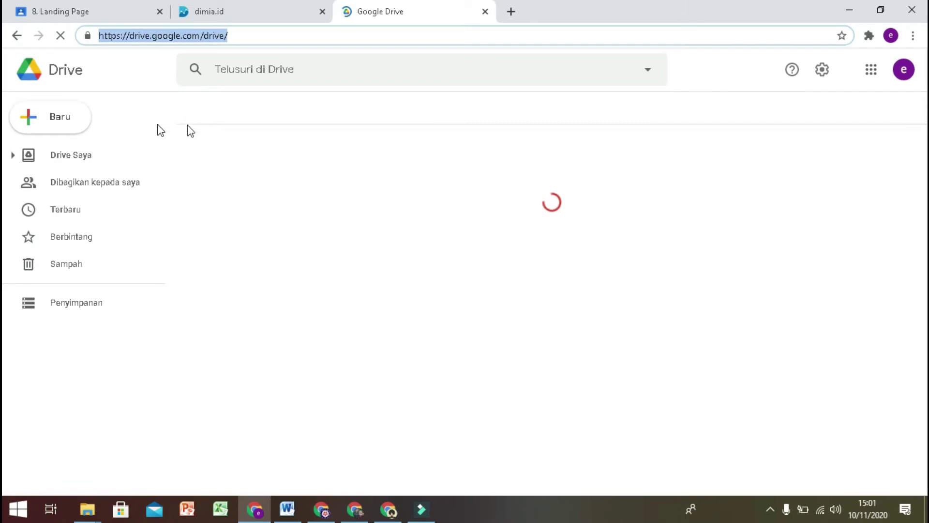
click(51, 123)
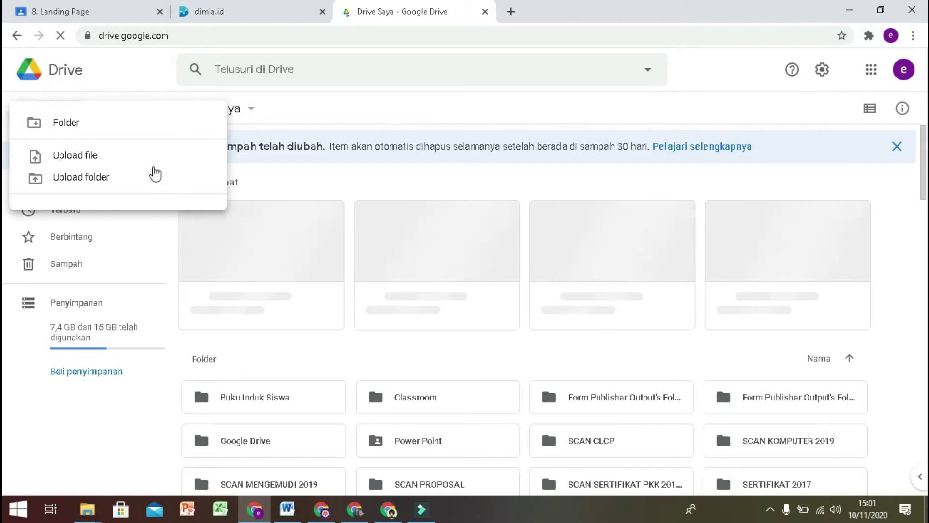
click(146, 74)
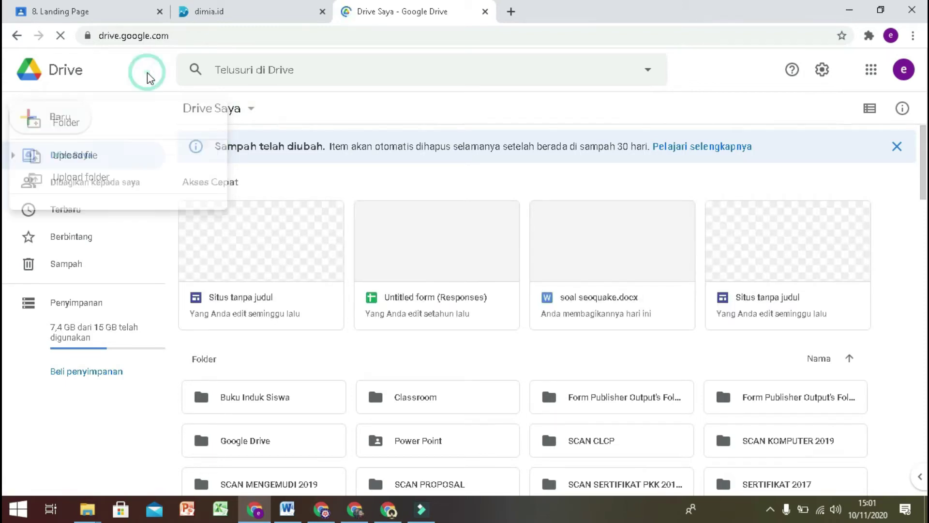
click(69, 113)
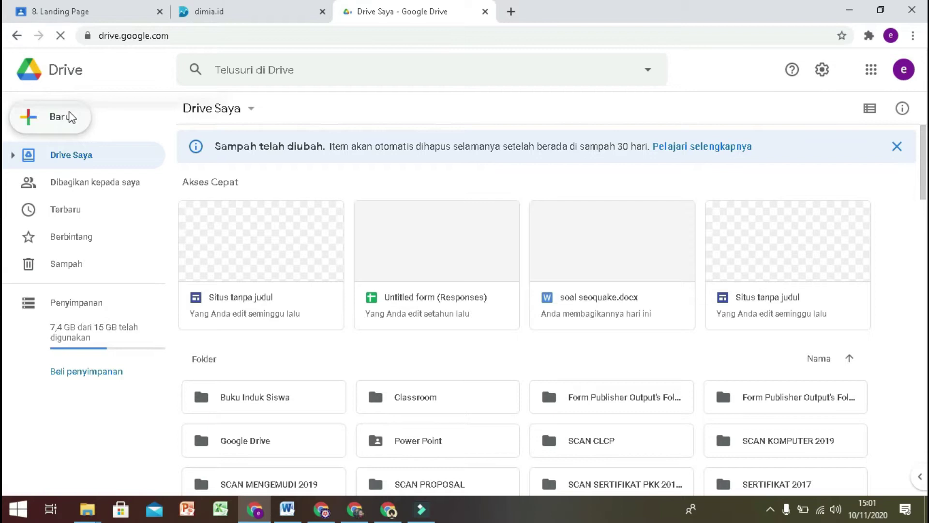
click(141, 76)
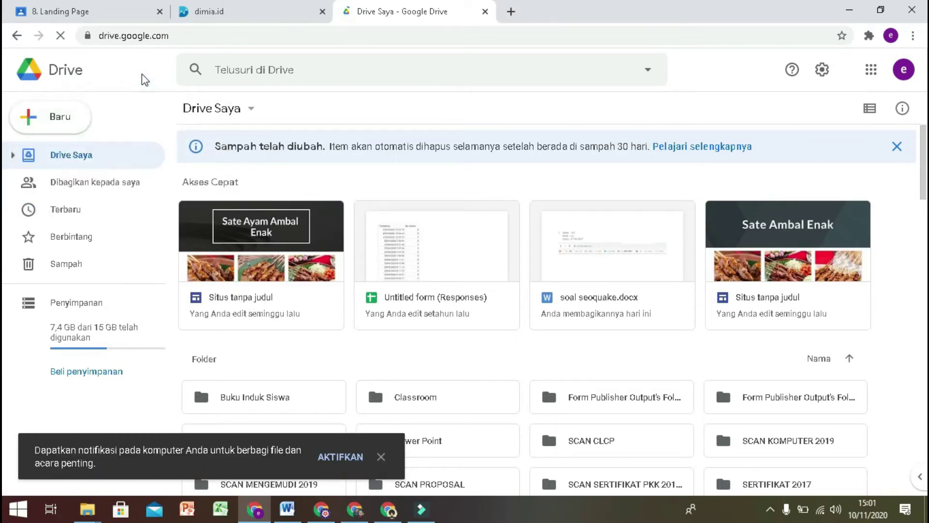
click(385, 458)
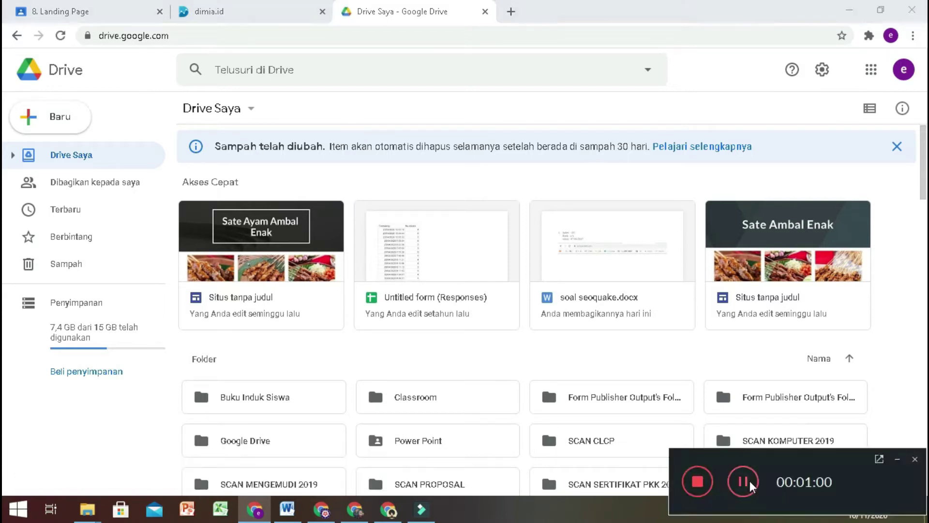
- Create a new Google Sites site from Drive's Baru > Lainnya menu
click(77, 127)
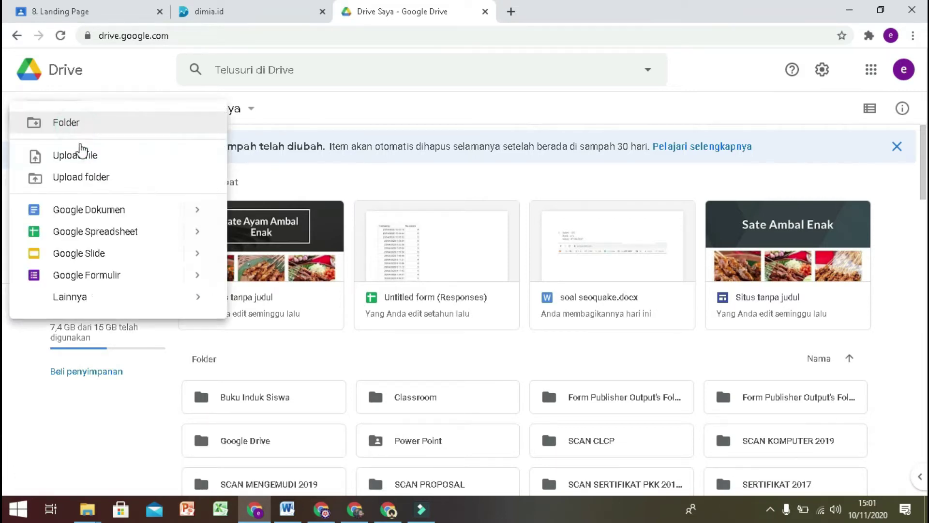
mouse_move(95, 303)
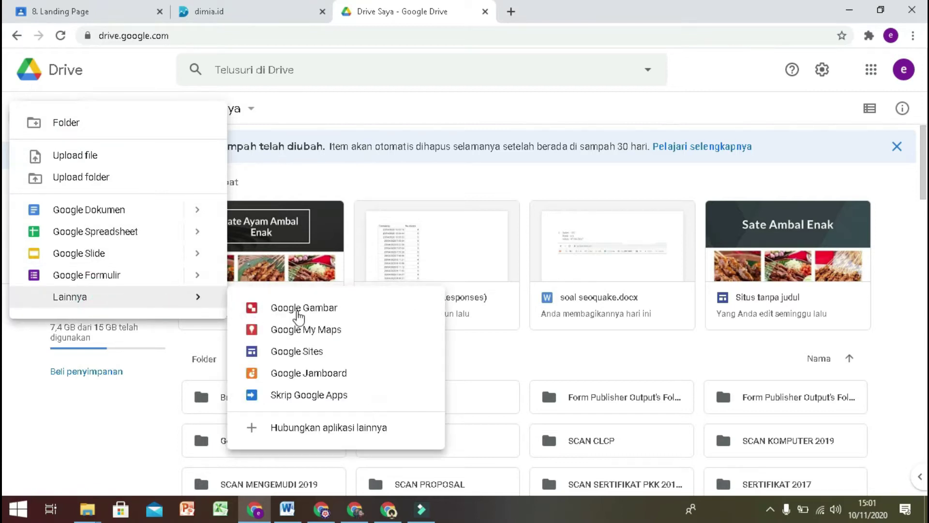
click(296, 352)
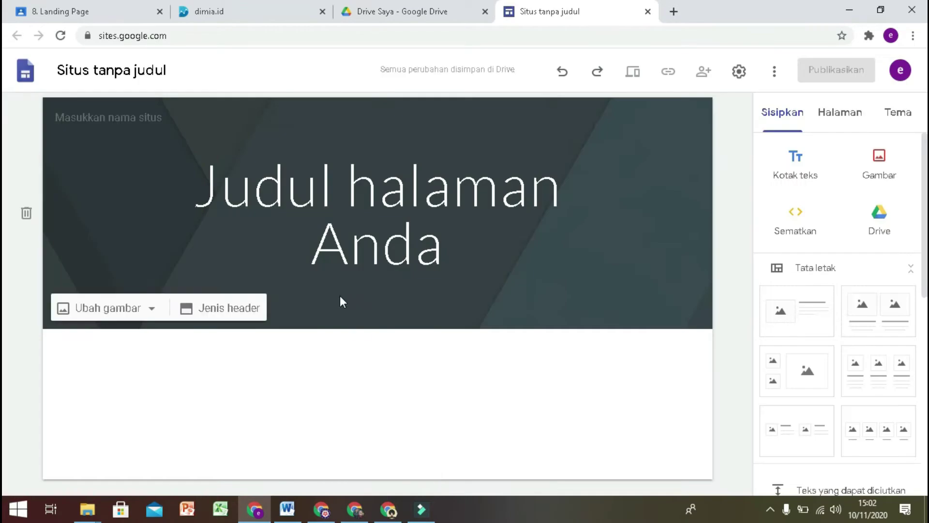
- Replace the placeholder header title with 'Sate Ayam Kebumen' and make it bold
click(457, 255)
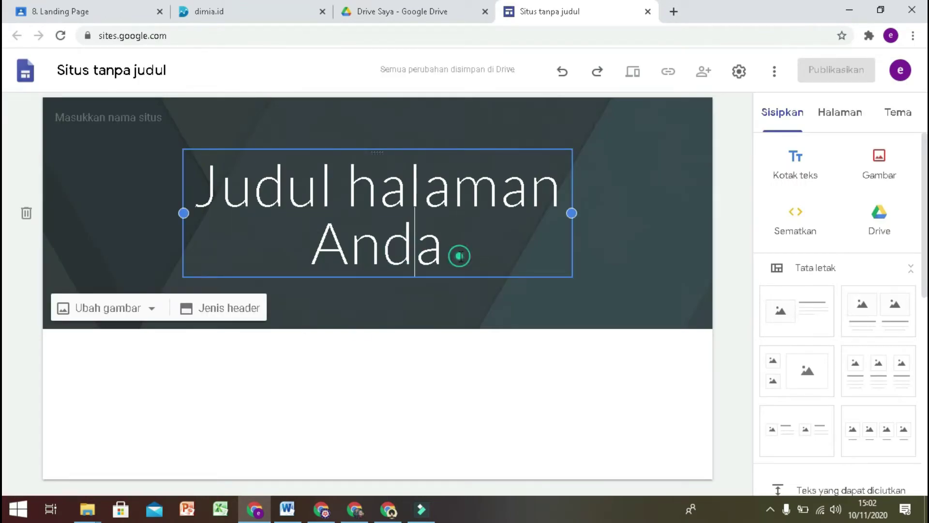
drag(465, 255, 172, 190)
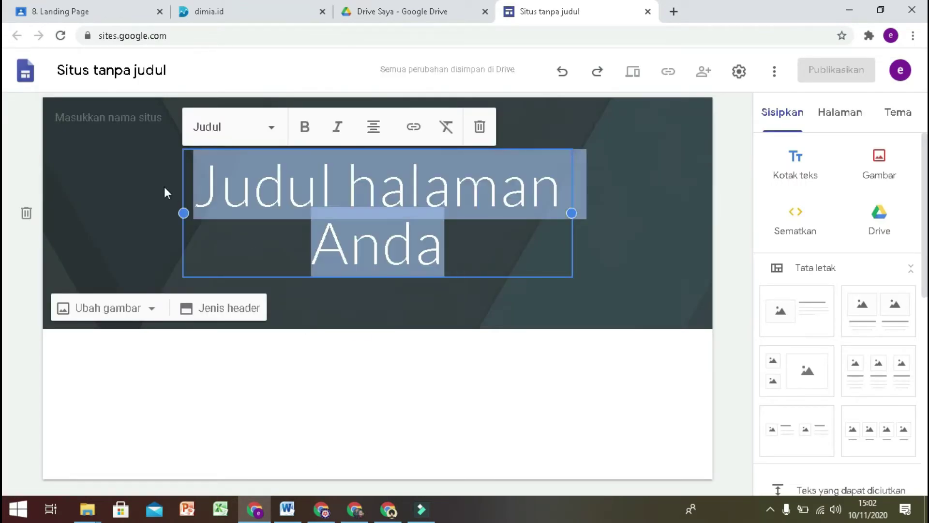
text(Sate)
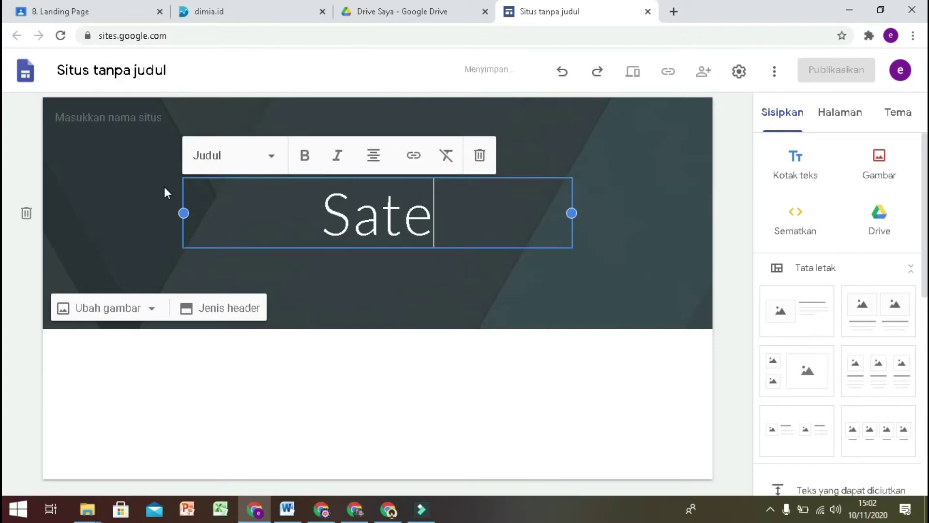
text( Ayam)
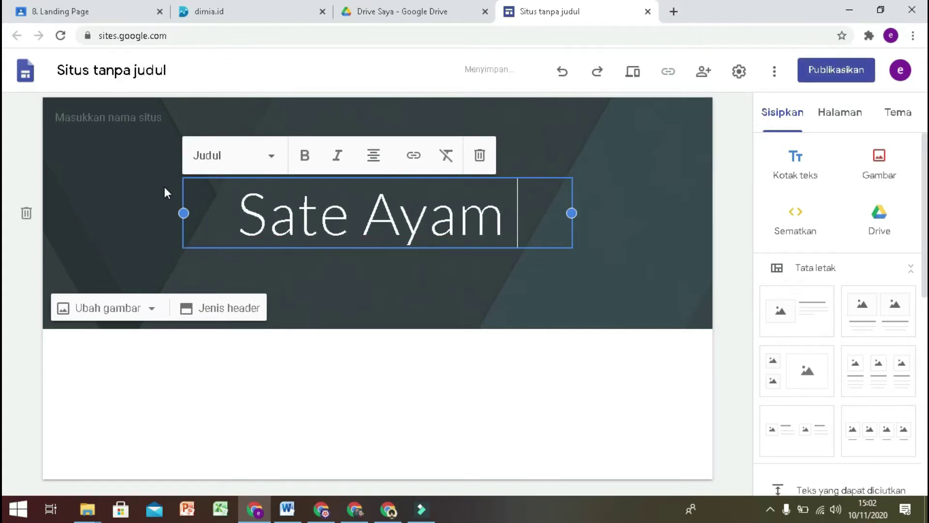
text( Kebu)
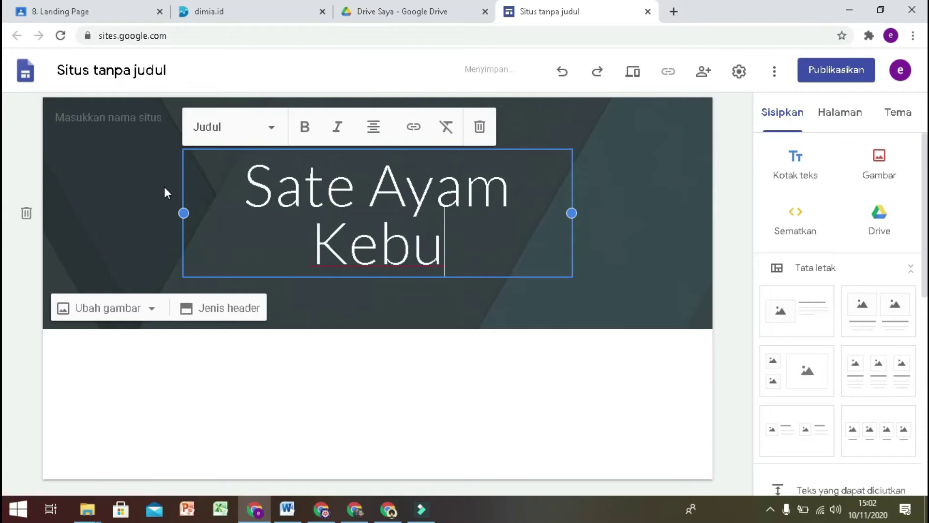
text(men)
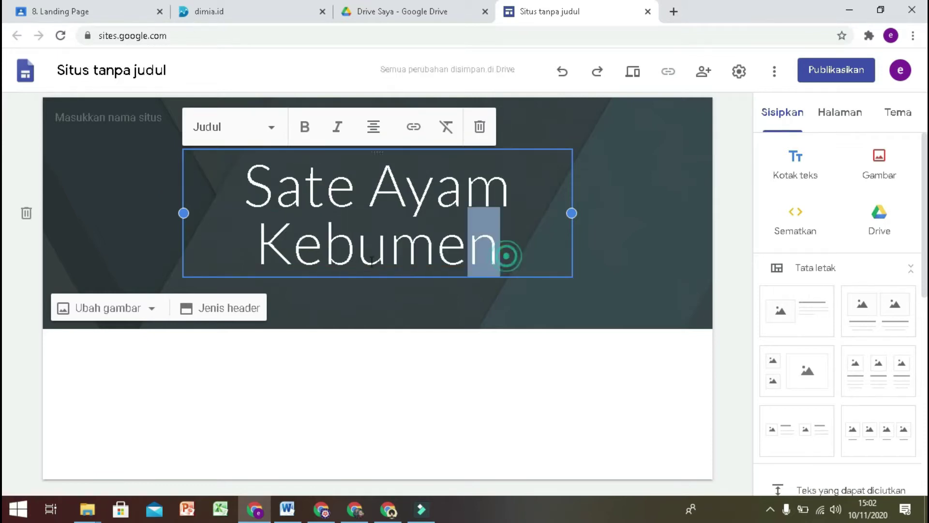
drag(505, 253, 234, 199)
click(310, 130)
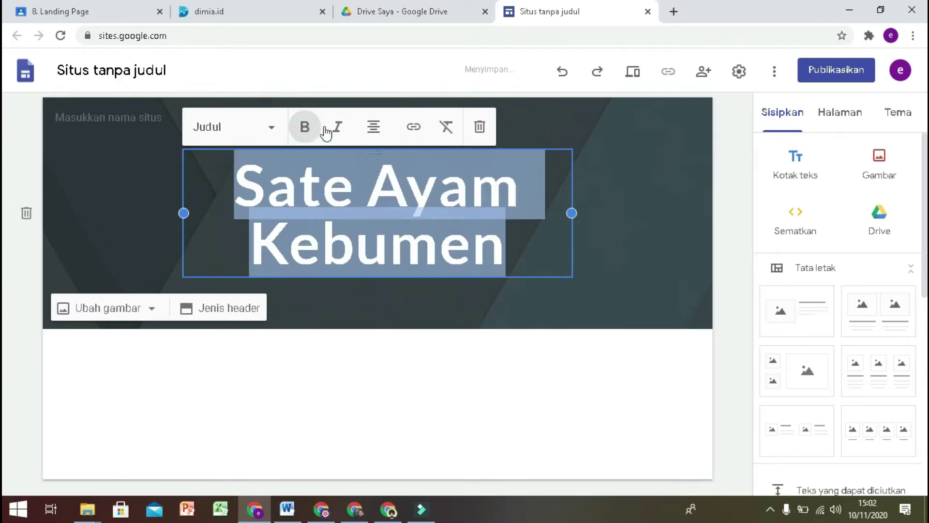
- Check the 8. Landing Page assignment brief, then return to the site editor
click(634, 244)
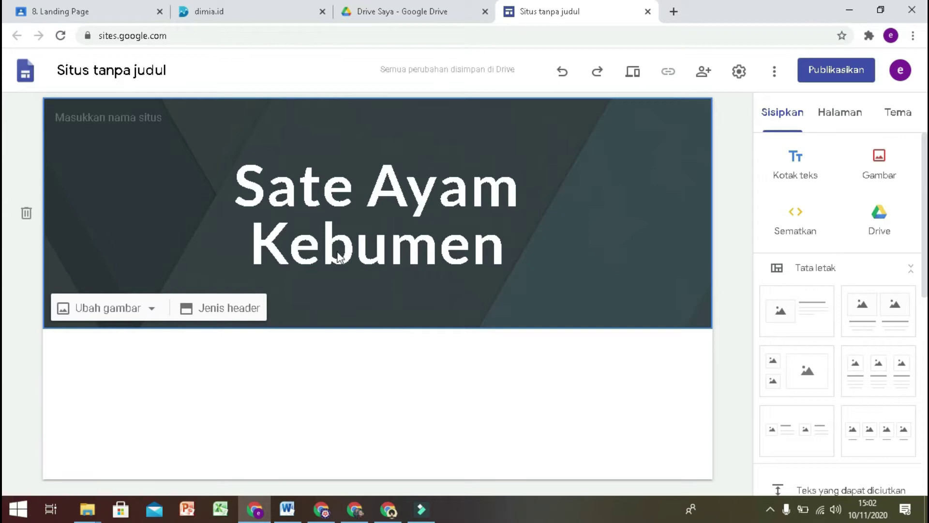
click(96, 11)
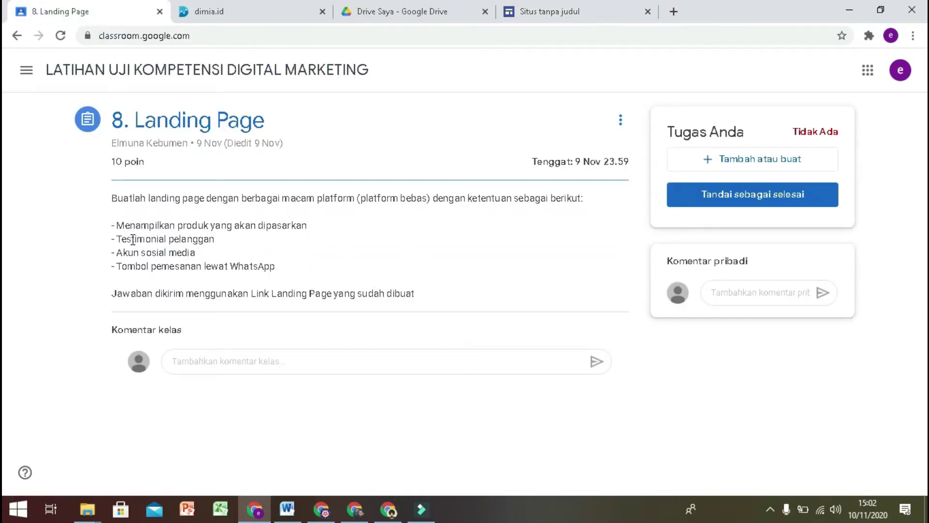
click(547, 6)
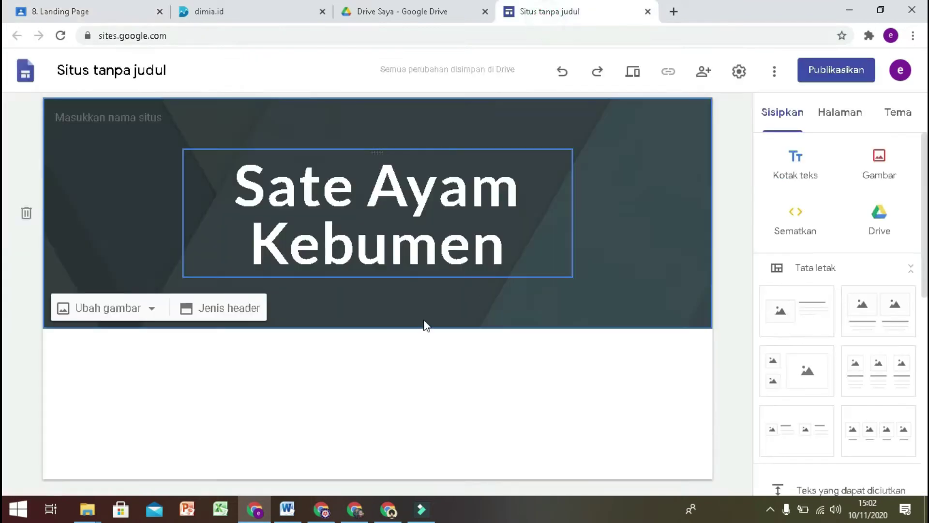
- Insert a three-column image layout and upload image file 1 into the first column
click(895, 379)
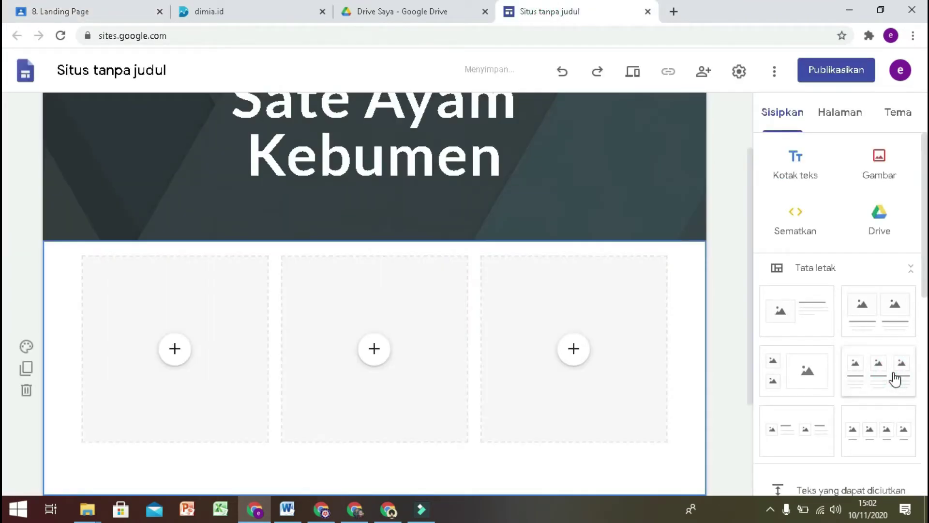
click(182, 269)
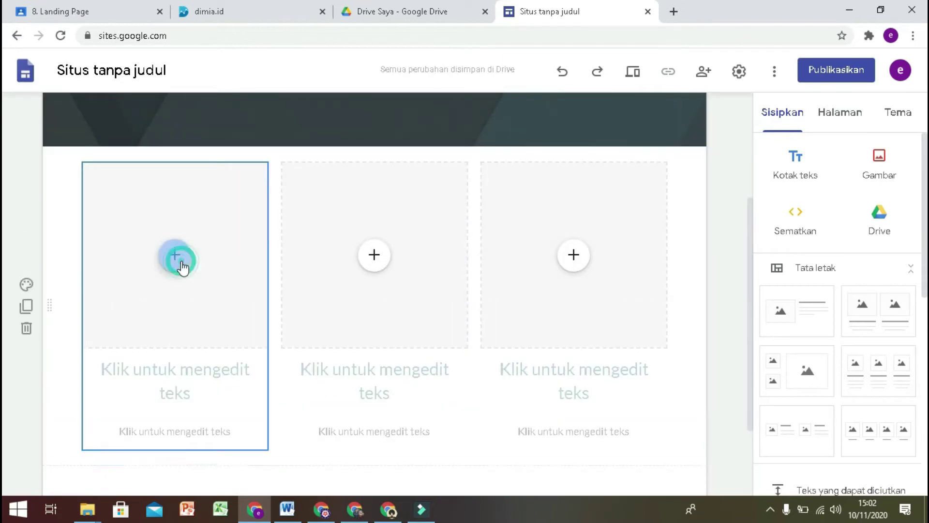
click(202, 301)
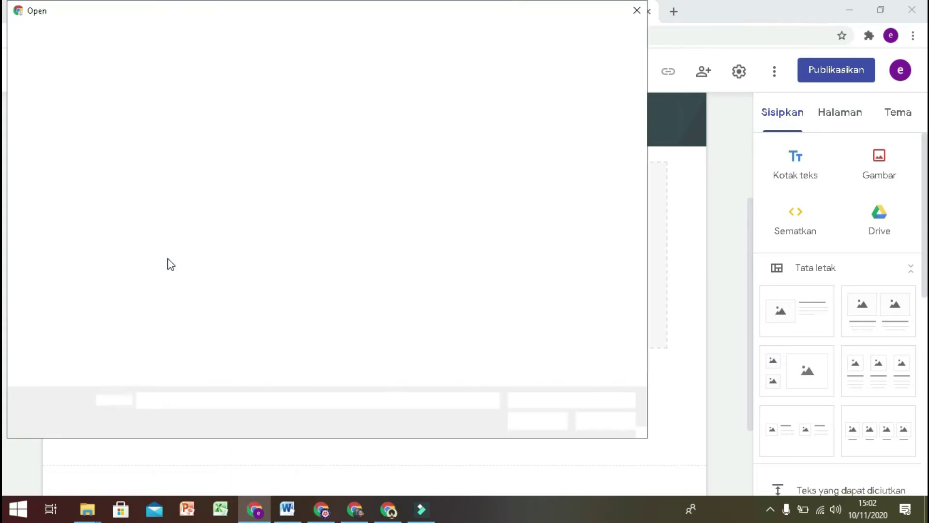
click(357, 93)
click(536, 420)
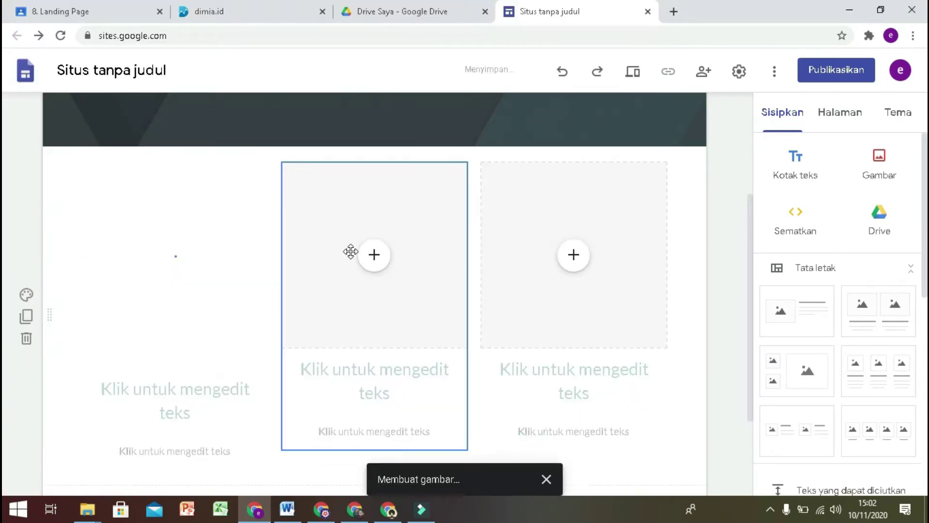
- Upload the long-named sate image and image file 2 into the second and third columns
click(375, 260)
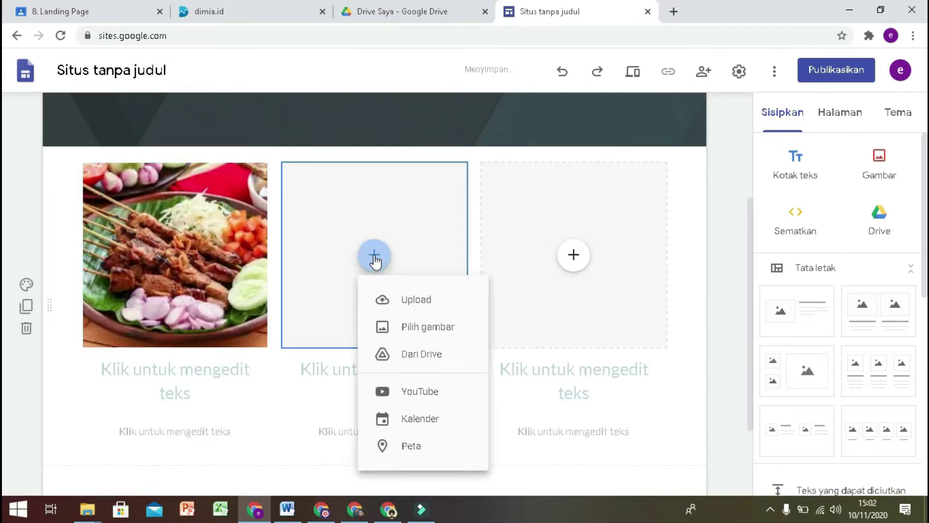
click(397, 297)
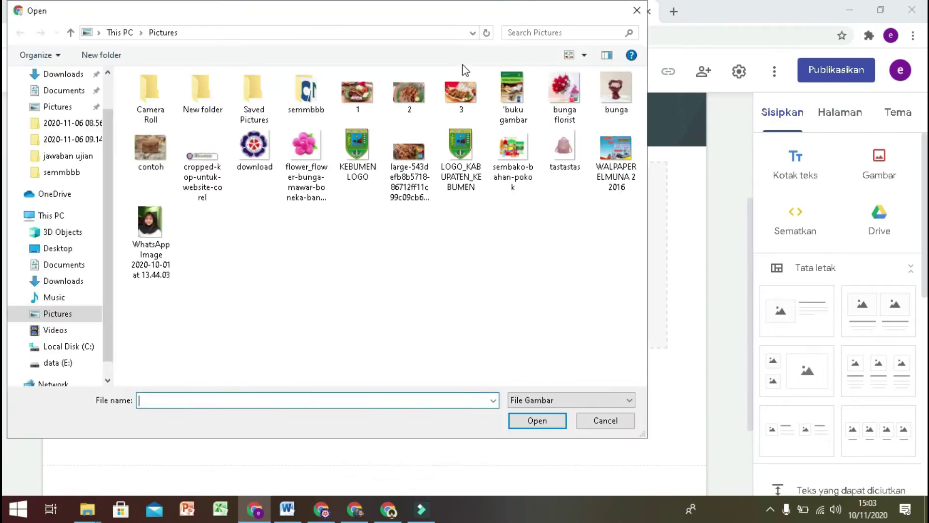
click(420, 152)
click(537, 420)
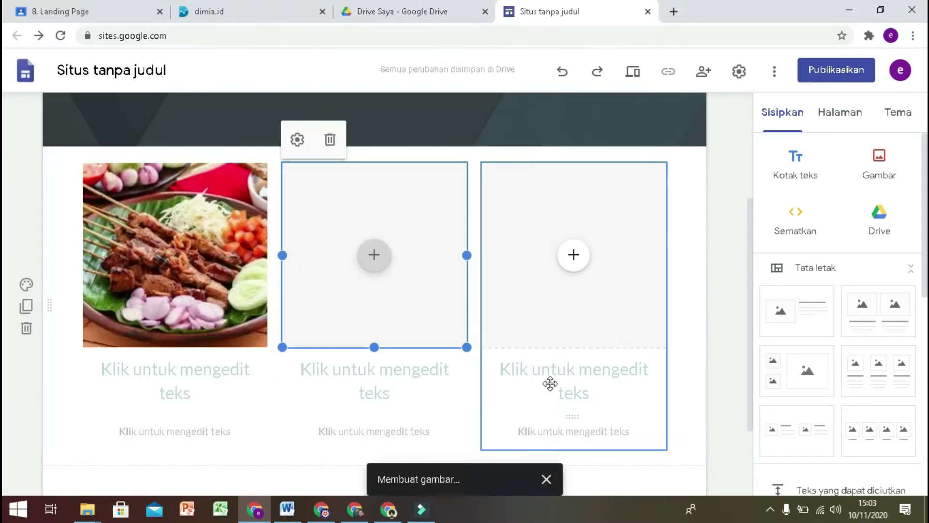
click(569, 262)
click(608, 301)
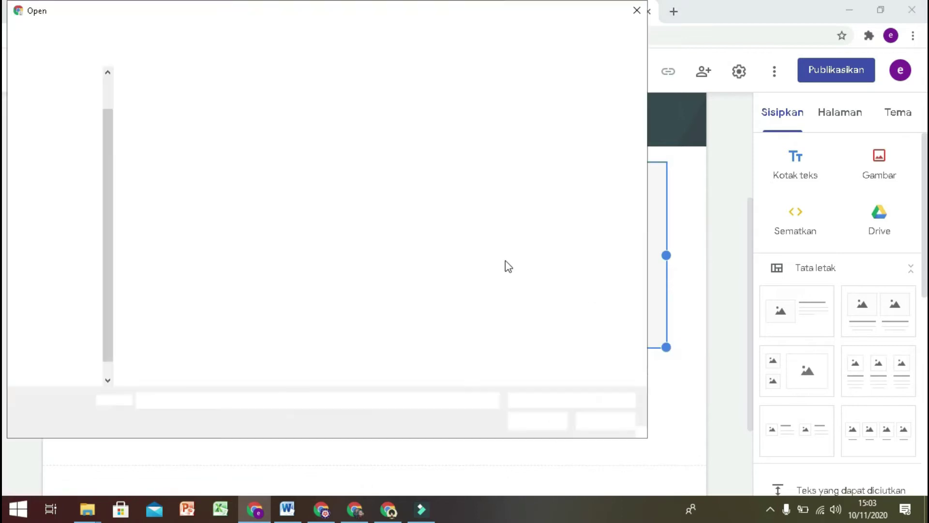
click(409, 93)
click(537, 420)
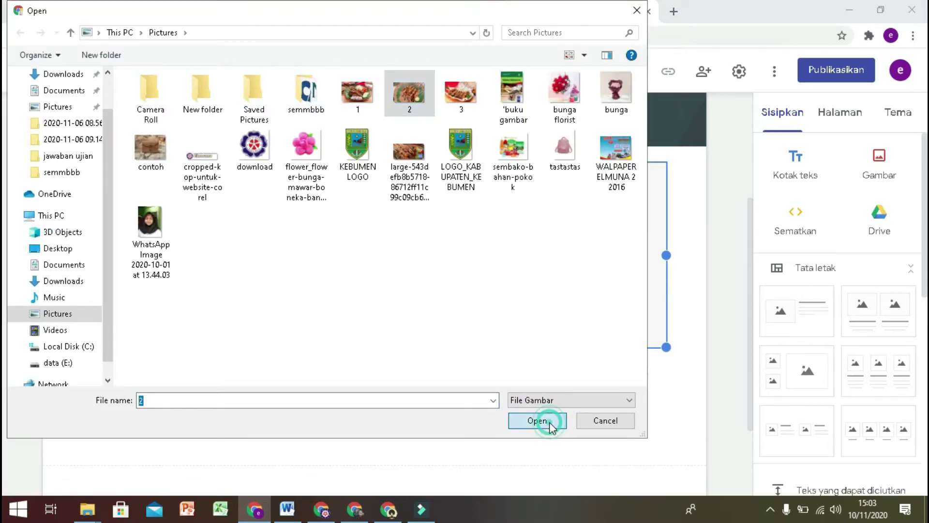
scroll(193, 377, down, 2)
click(188, 327)
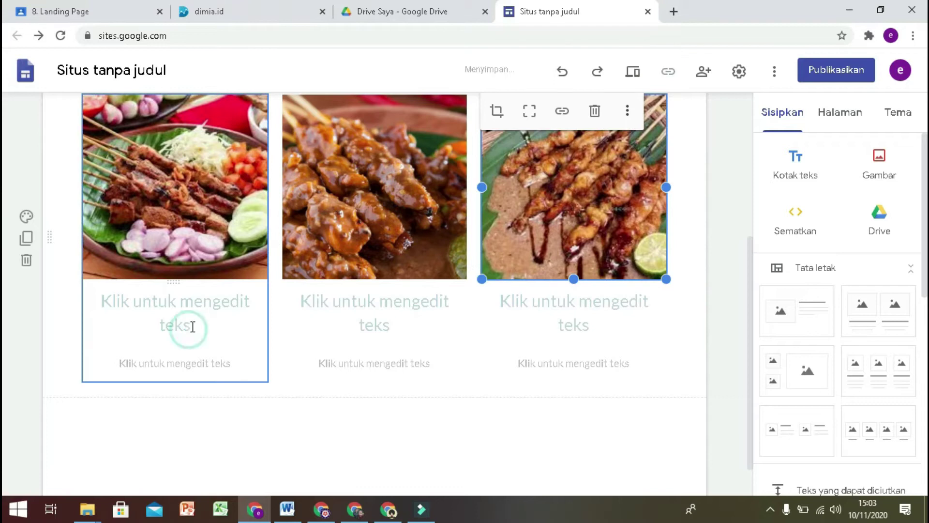
click(196, 325)
key(Escape)
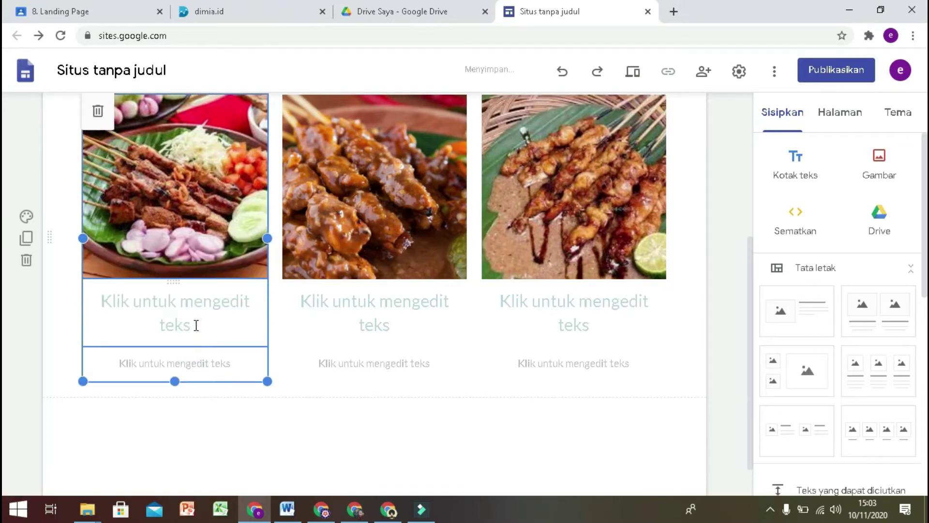
- Enter the price 'Rp. 25.000,-' in all three photo title boxes
click(168, 311)
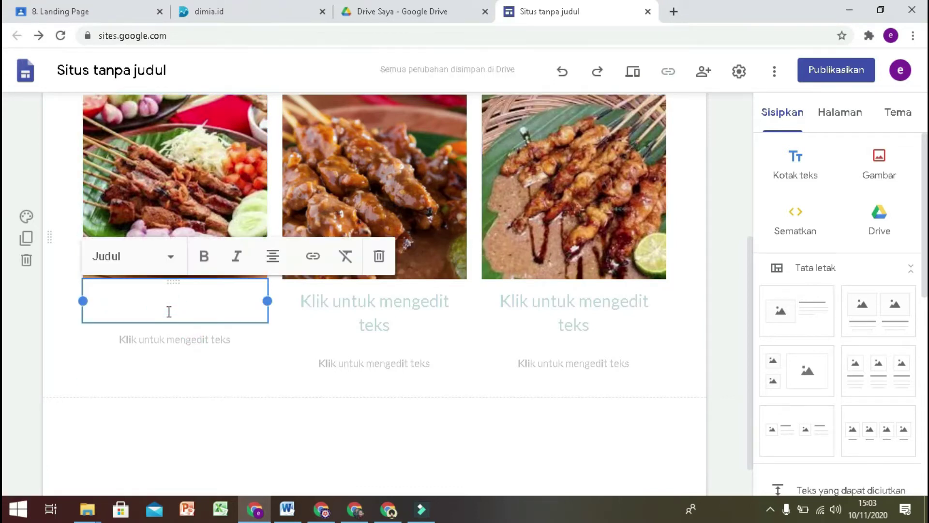
text(R)
text(P.)
text(p)
text(. 2)
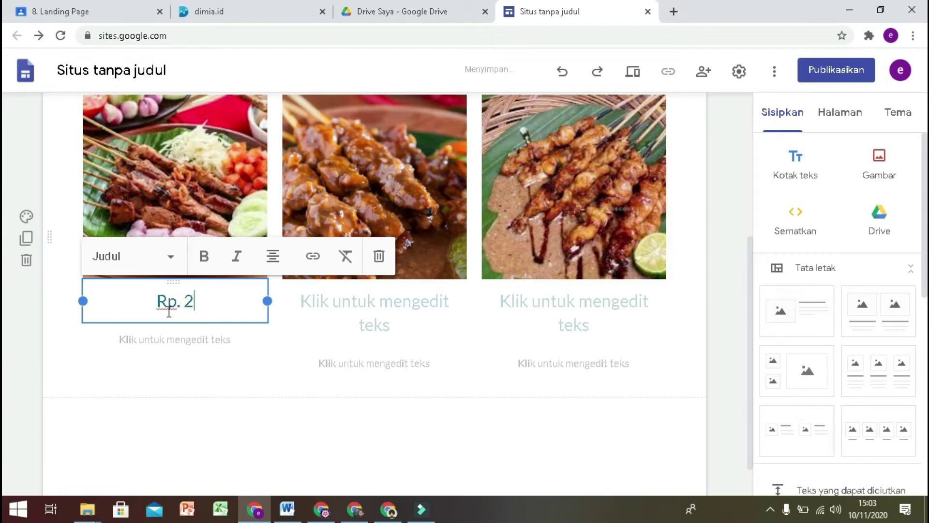
text(5.000,-)
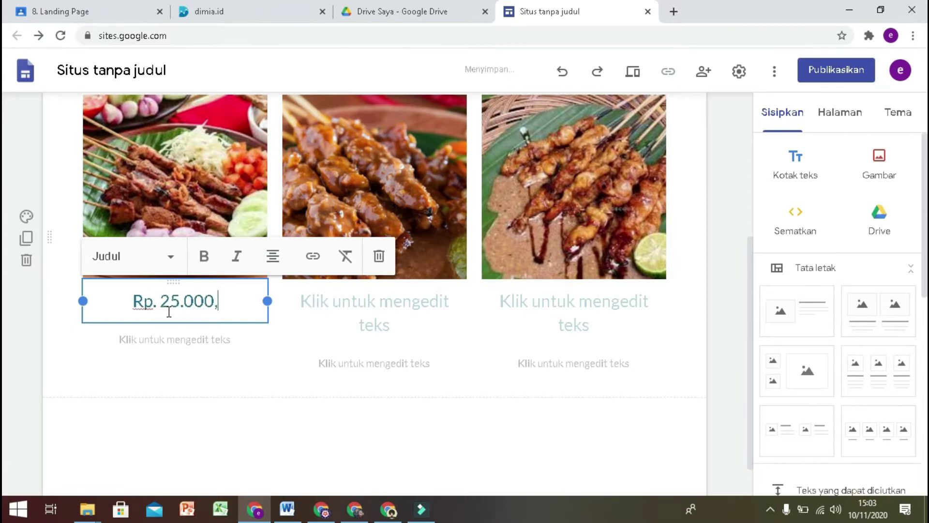
click(351, 311)
text(Rp. 25.000,-)
click(565, 294)
text(Rp. 25.000,-)
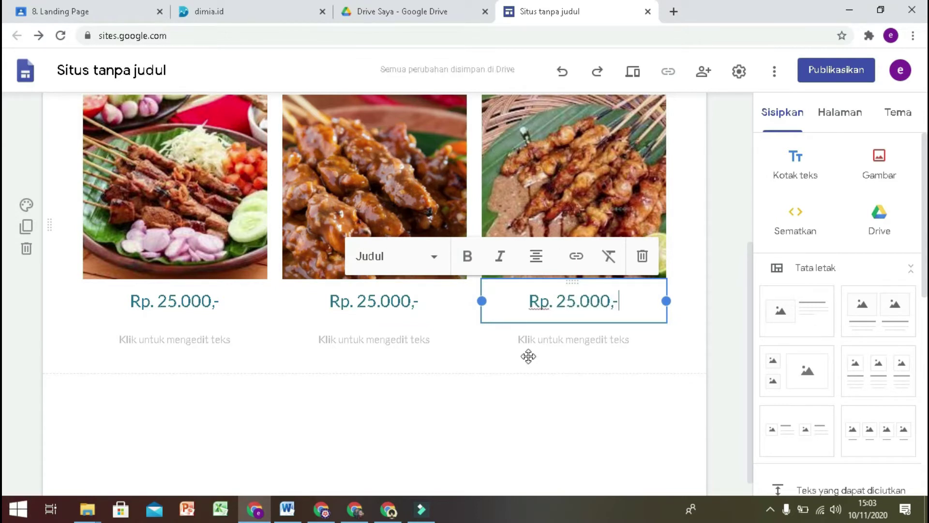
- Write 'Sate ayam kualitas terbaik' under the first photo and paste it under the other two
click(174, 341)
text(Sa)
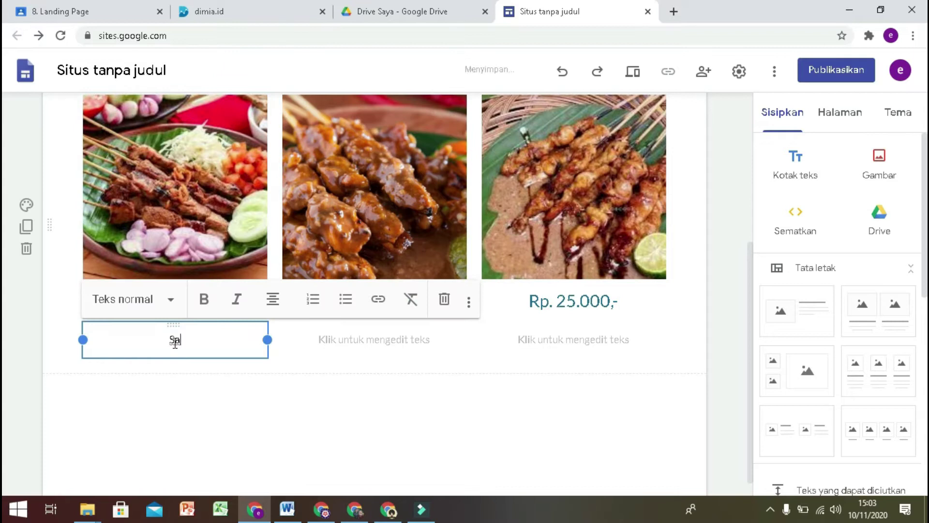
text(te ayam kualitas terbaik)
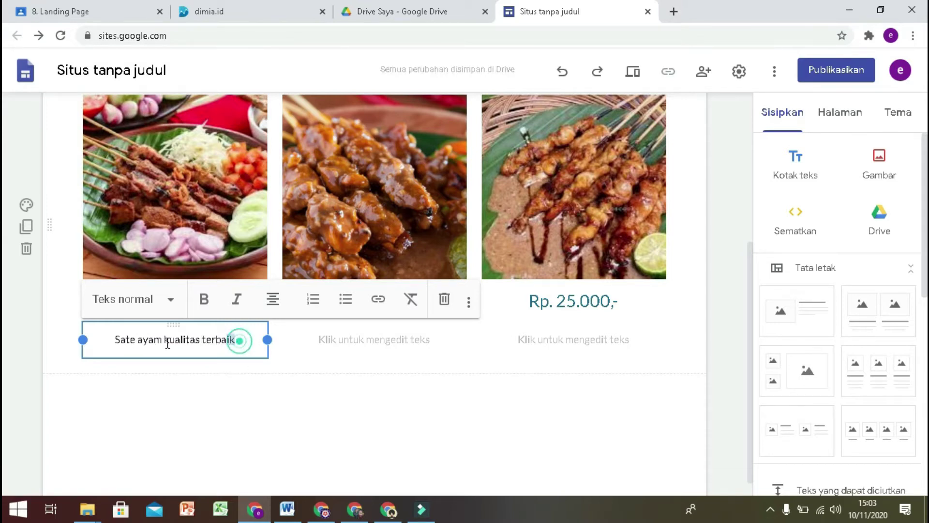
drag(167, 343, 104, 343)
key(ctrl+c)
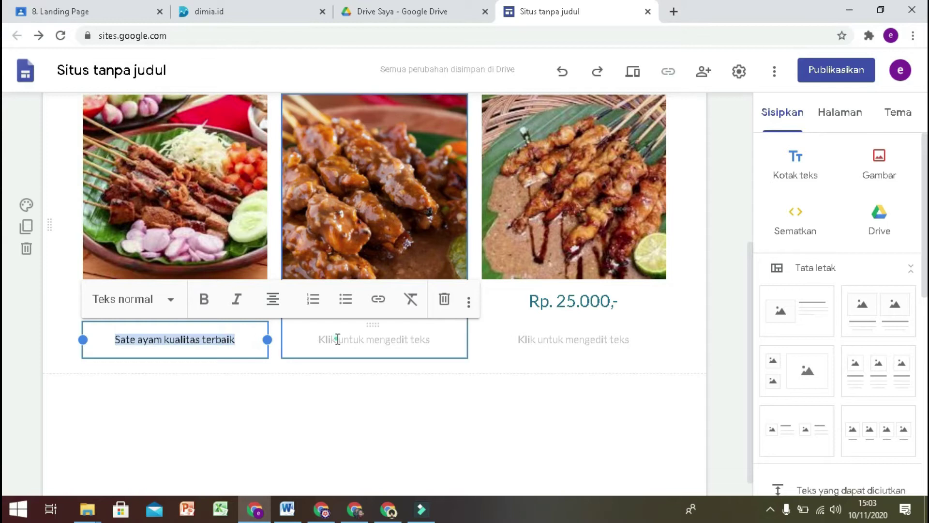
click(338, 339)
key(ctrl+v)
click(529, 339)
key(ctrl+v)
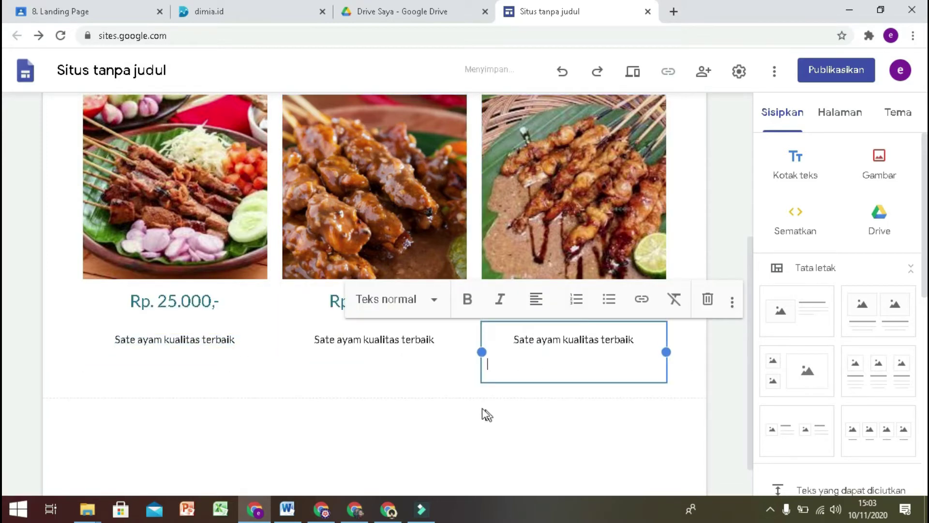
click(392, 373)
click(358, 360)
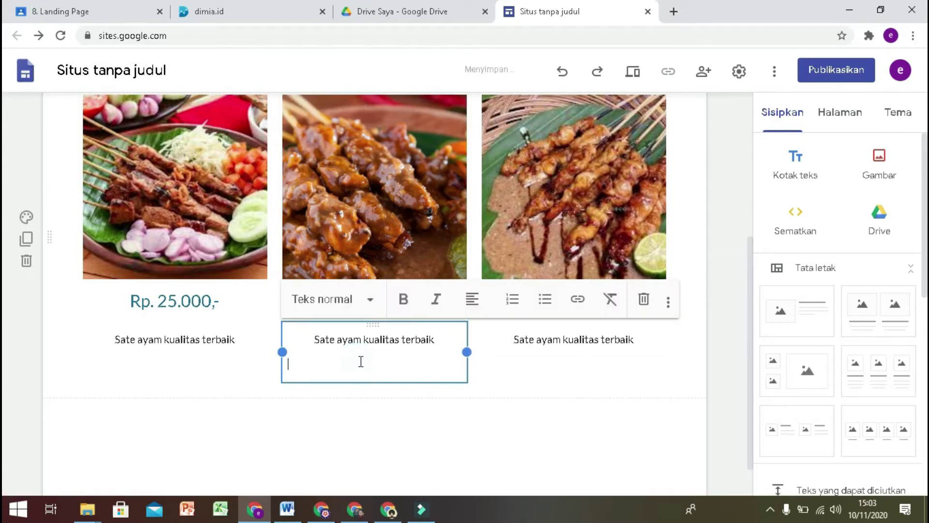
click(296, 385)
click(264, 6)
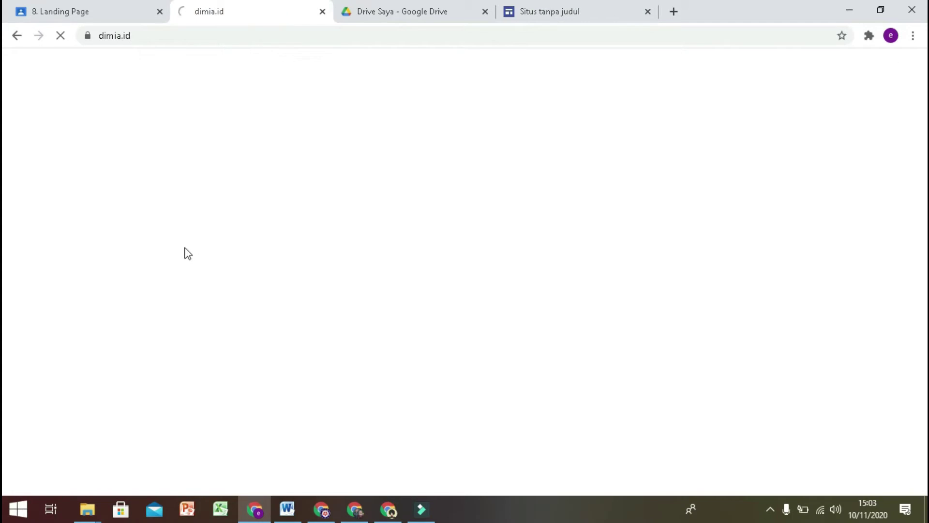
- View the 8. Landing Page assignment and close the dimia.id tab
click(18, 7)
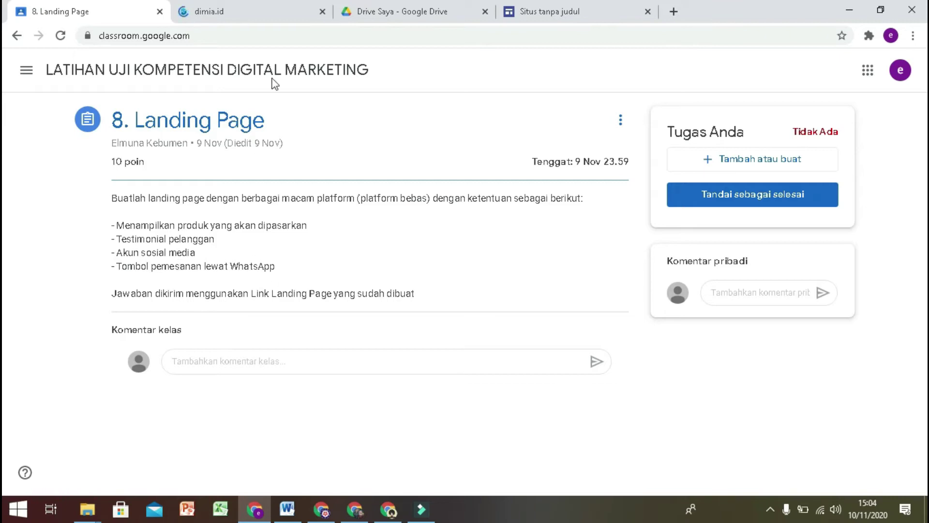
click(323, 11)
- Add a 'Beli Sekarang' button linking to a wa.me WhatsApp number below the sate photos
click(264, 11)
click(378, 15)
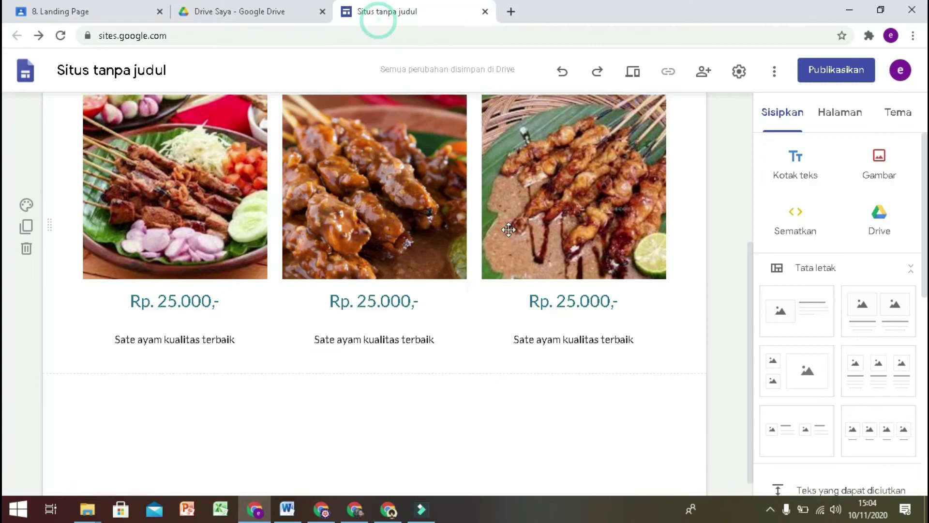
scroll(843, 404, down, 5)
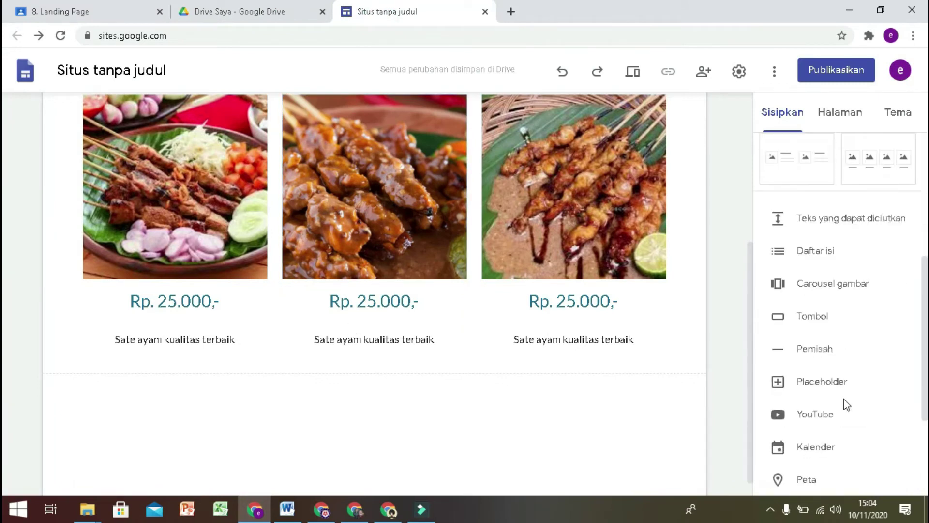
click(819, 319)
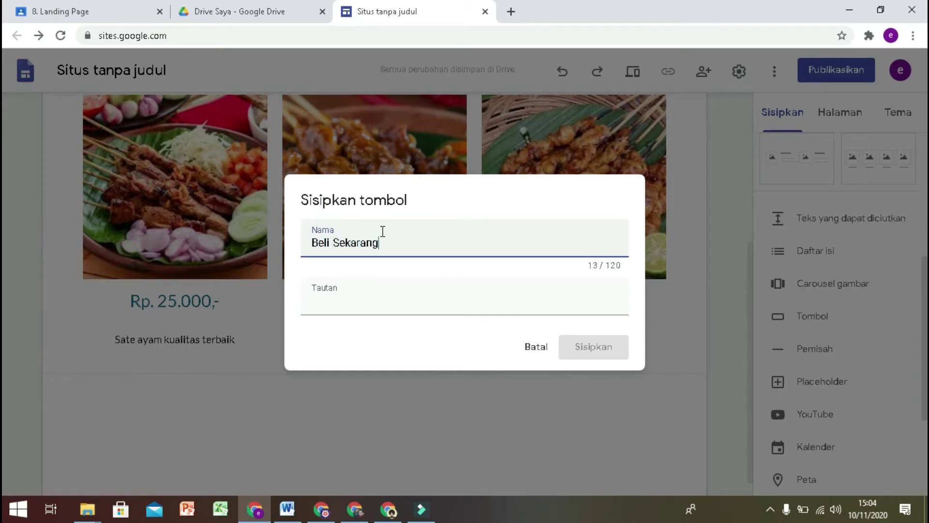
click(321, 302)
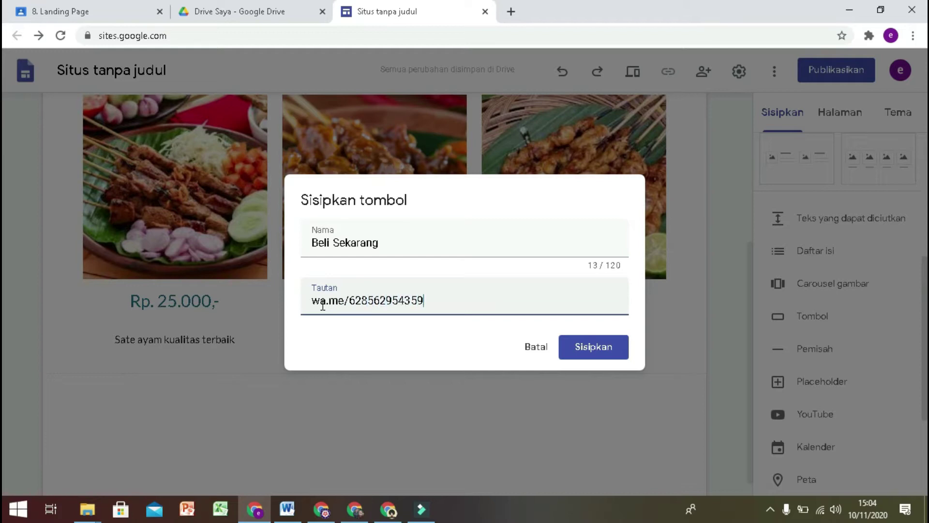
click(576, 346)
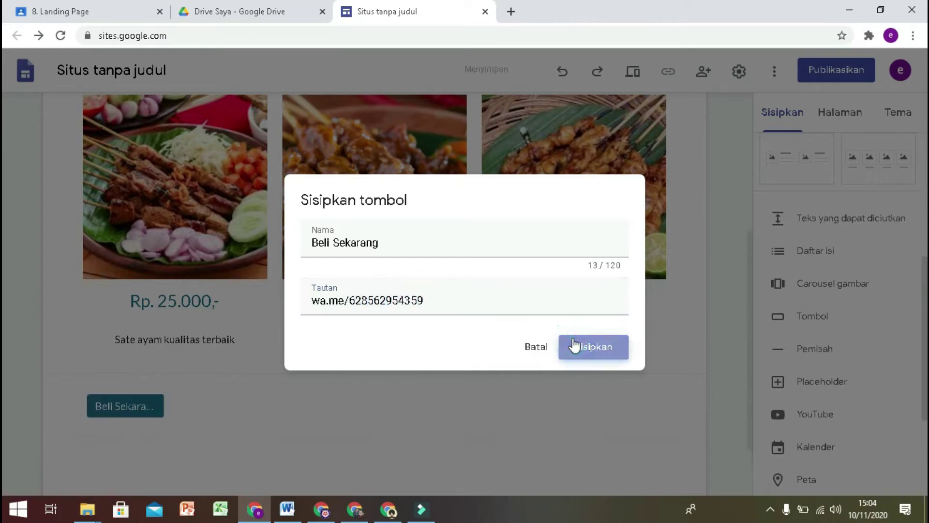
drag(169, 322, 232, 322)
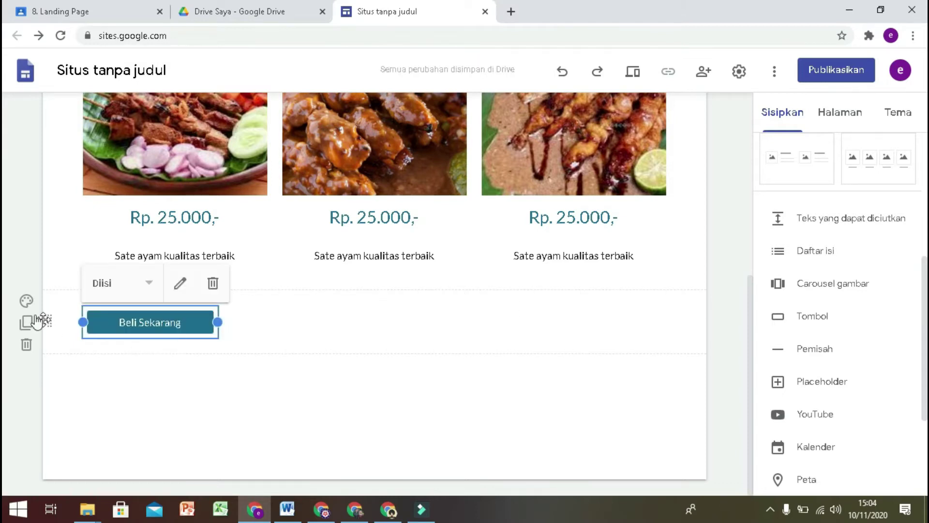
- Duplicate the Beli Sekarang button section twice to get three buttons
click(26, 322)
click(162, 326)
scroll(162, 325, up, 8)
scroll(162, 326, down, 8)
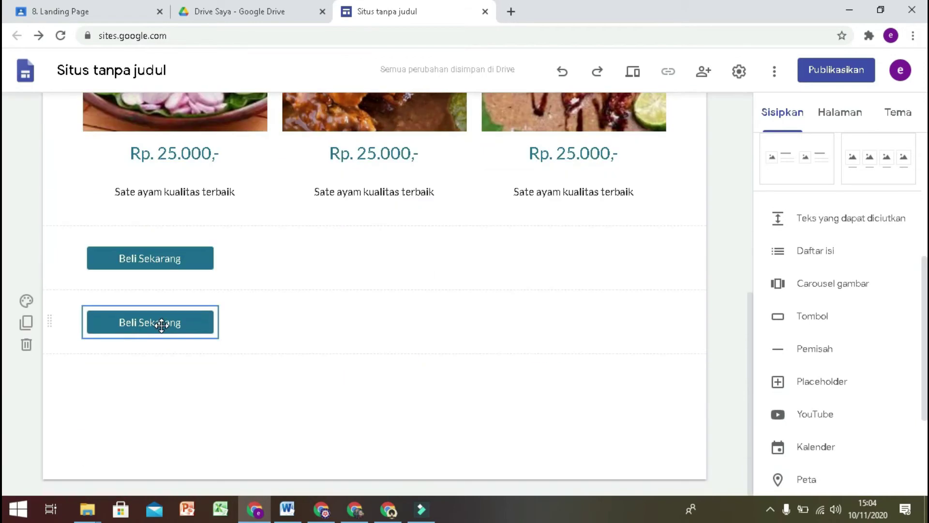
click(26, 322)
scroll(135, 265, down, 1)
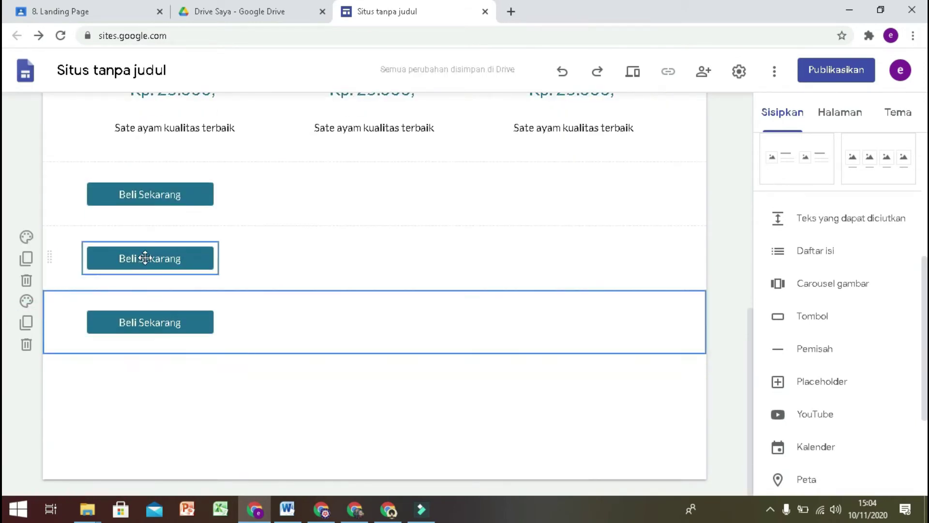
- Move each of the three buttons under its own column's description
drag(176, 150, 194, 145)
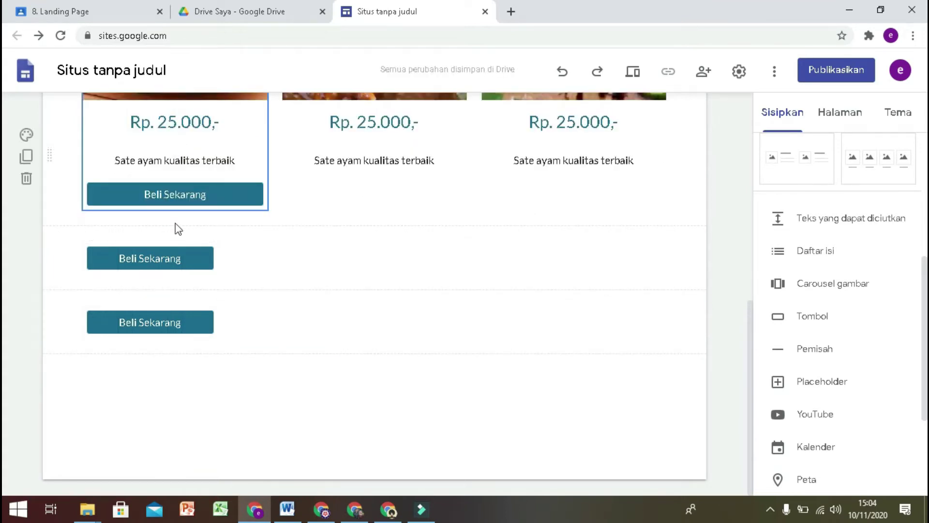
drag(146, 256, 377, 187)
drag(182, 326, 568, 242)
scroll(499, 300, up, 5)
scroll(498, 301, down, 4)
scroll(499, 302, down, 1)
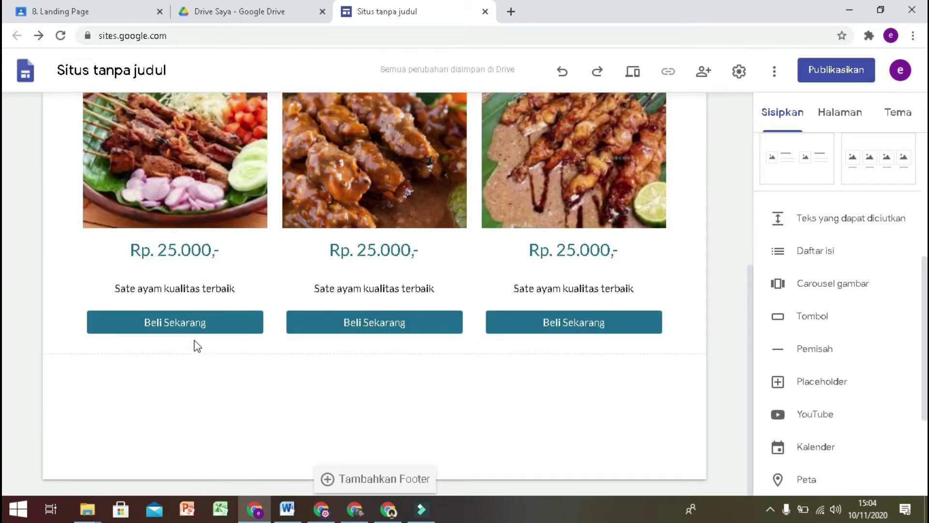
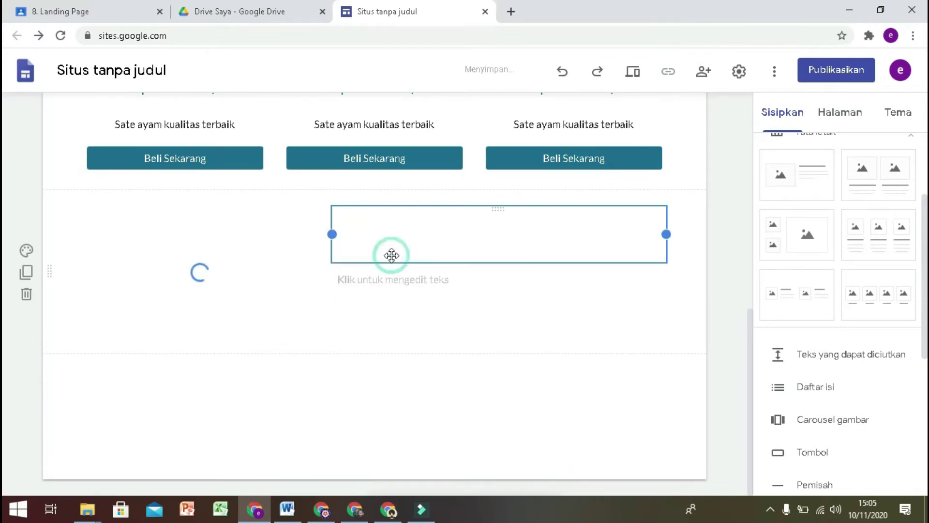
- Title the new section 'Sate Favorit'
text(S)
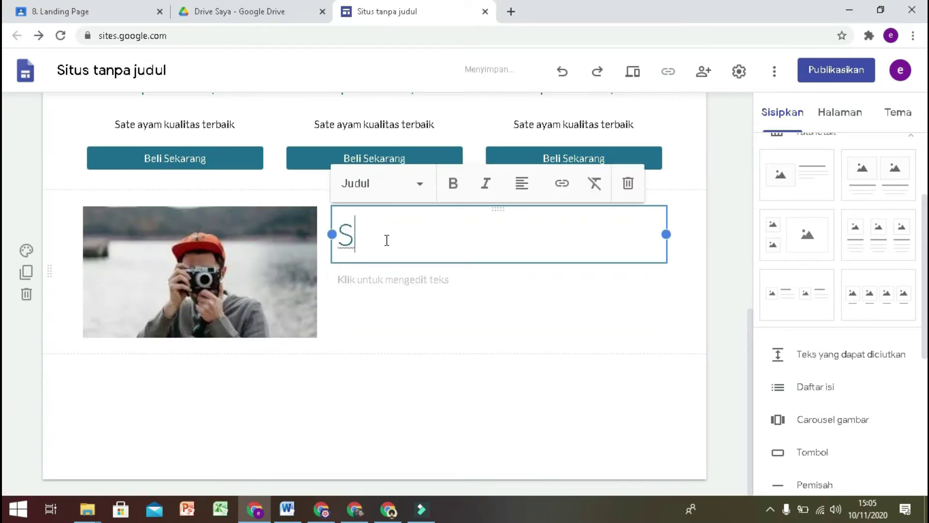
text(ate Favoru)
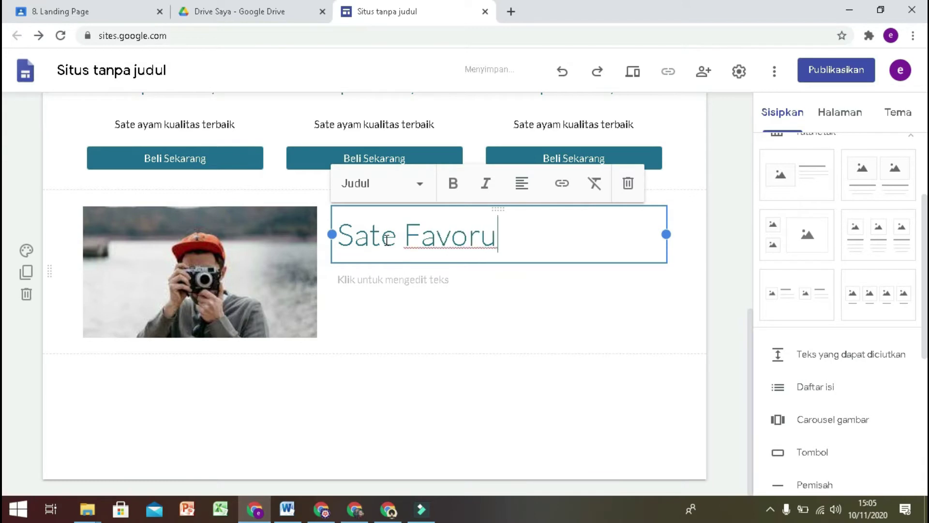
key(BackSpace)
text(it)
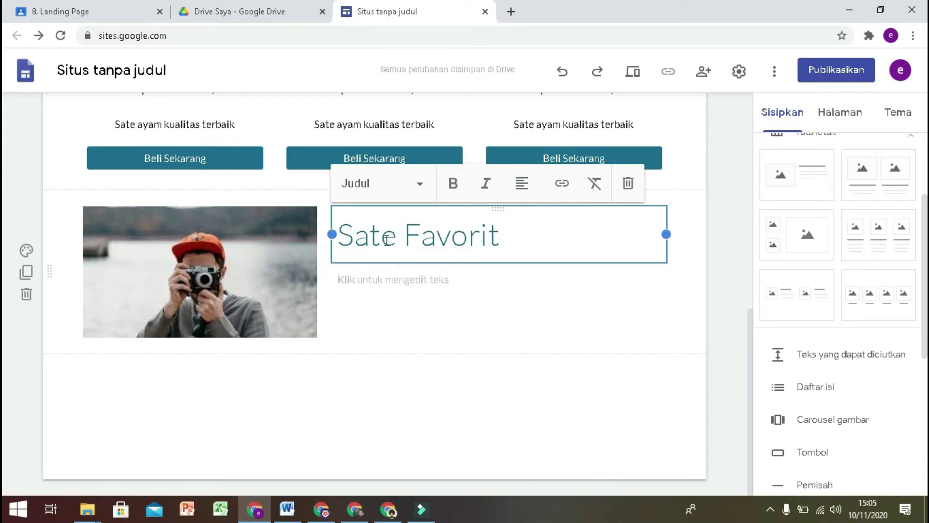
- Write three body lines: 'Sate ayam ternikmat yang saua suka di Kebumen', 'Pokoknya pelayanan baik', 'Tempat nyaman dan'
click(361, 283)
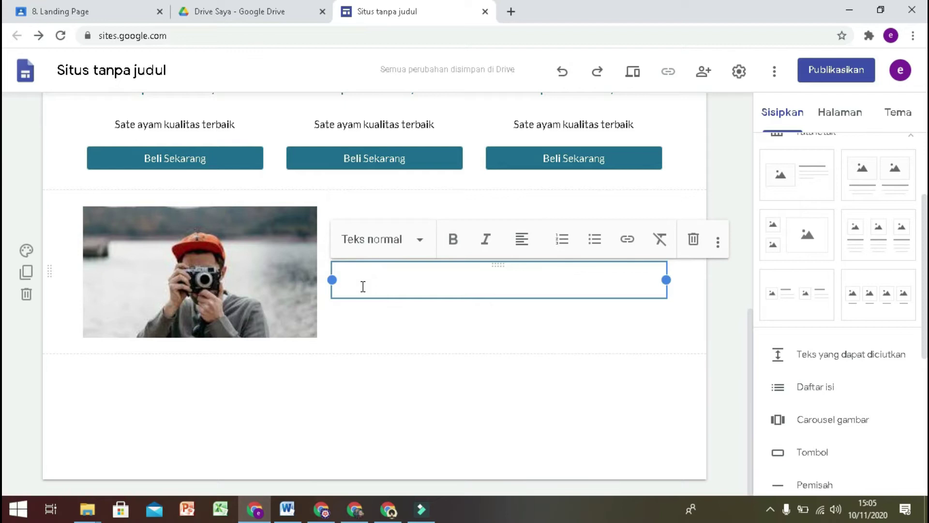
text(Sate aya)
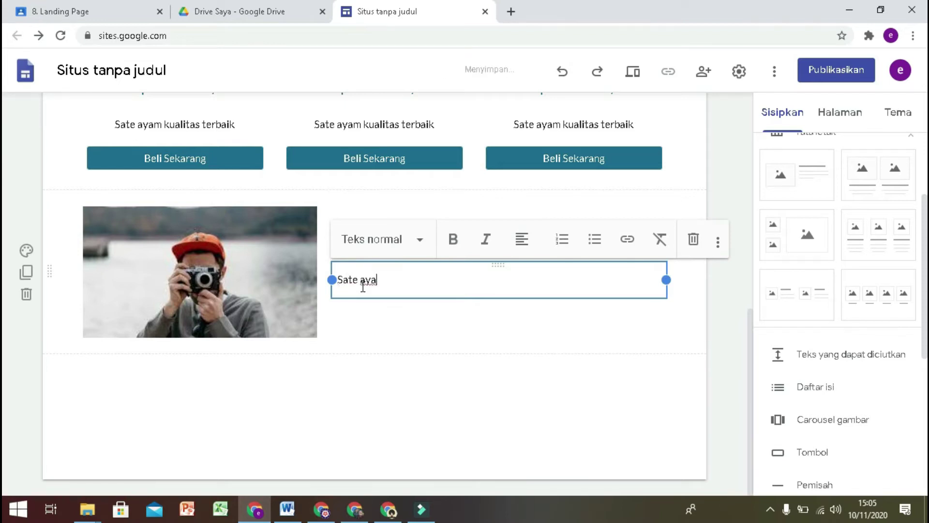
text(m ternikmat)
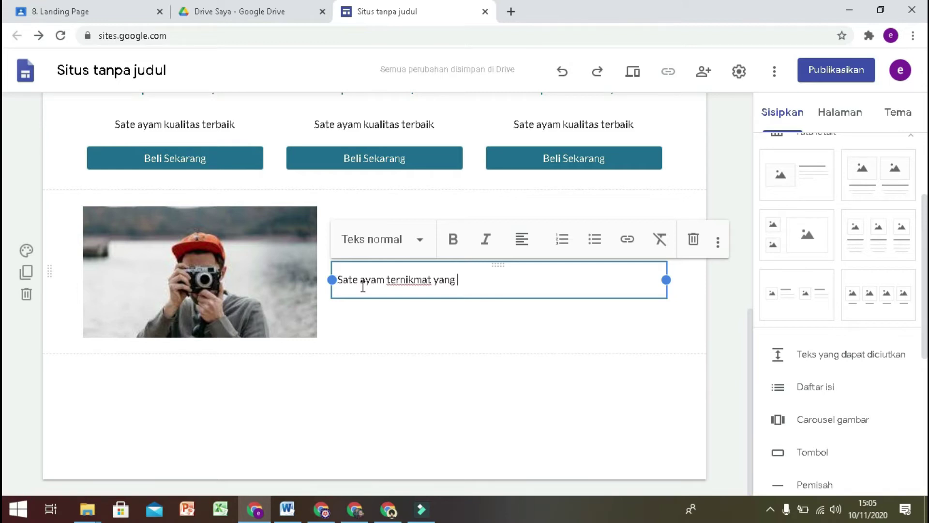
text(yang sau)
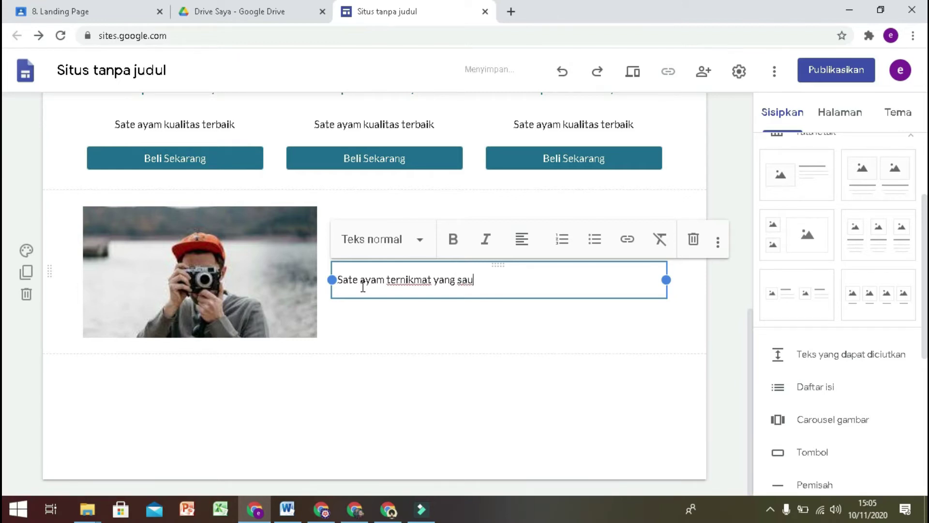
text(a suka di )
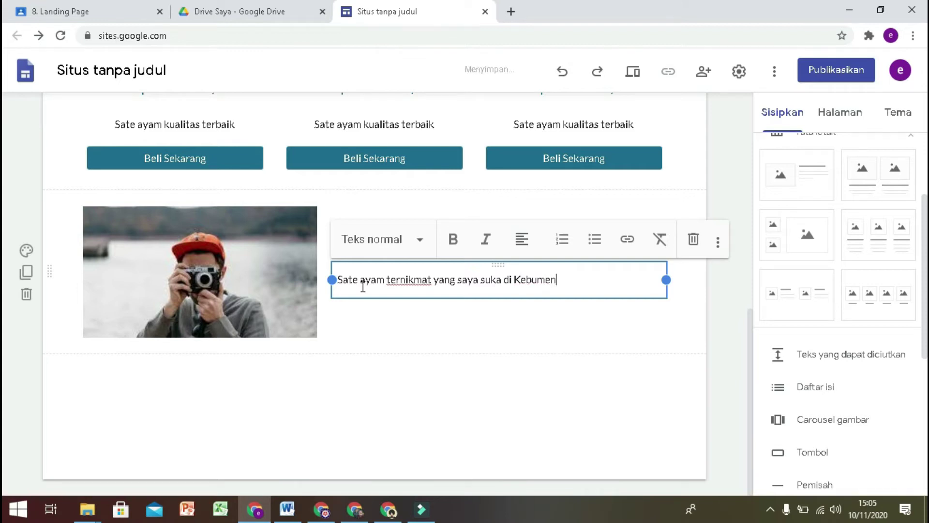
text(Kebumen)
key(Return)
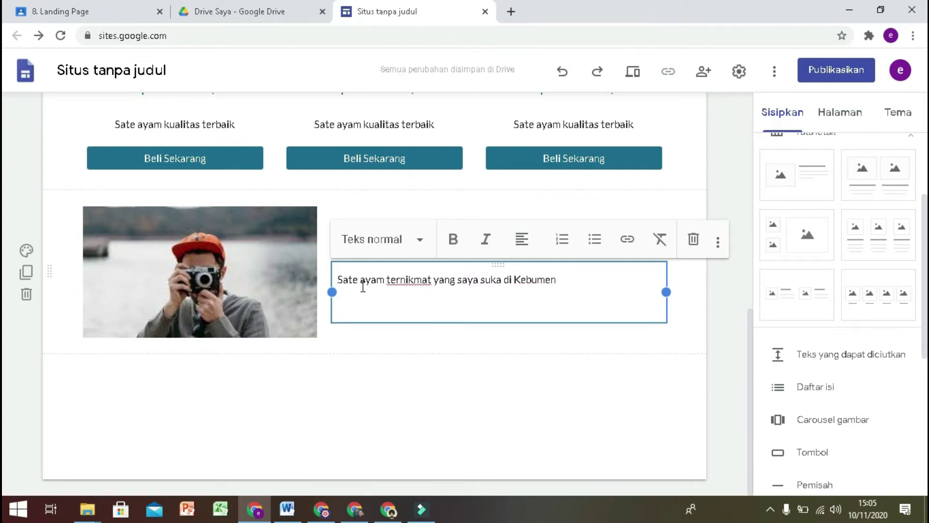
text(Pokok)
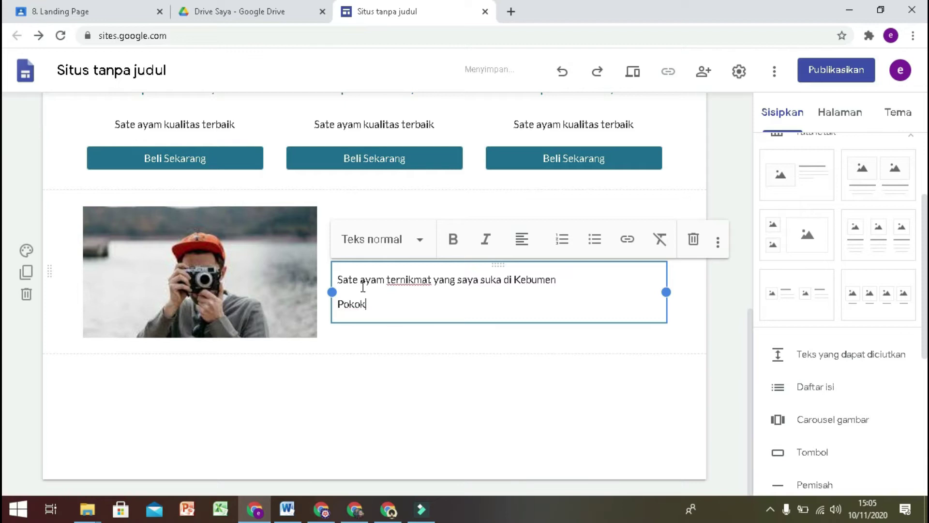
text(nya pelayanan b)
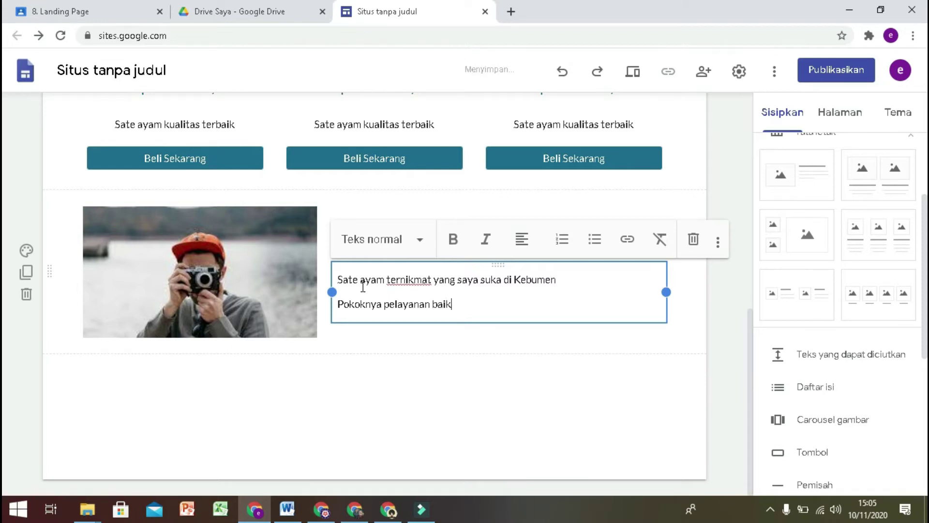
text(aik)
key(Return)
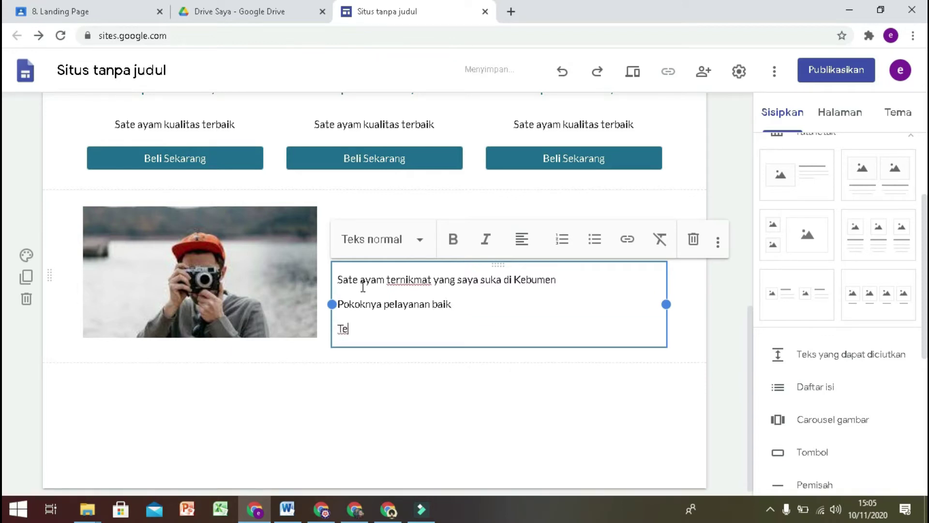
text(Tempat nyaman dan bersih)
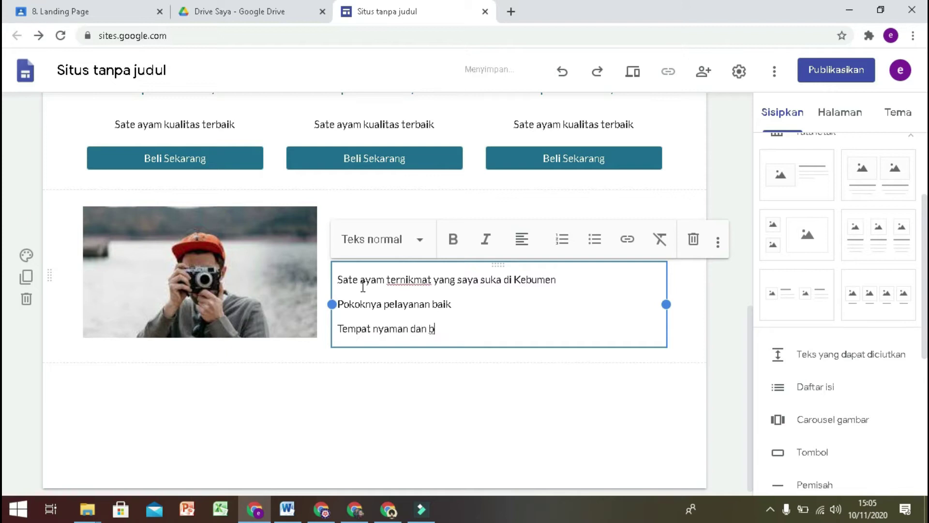
- Merge the body text into the Sate Favorit heading block, then check the Landing Page assignment
click(352, 383)
click(394, 298)
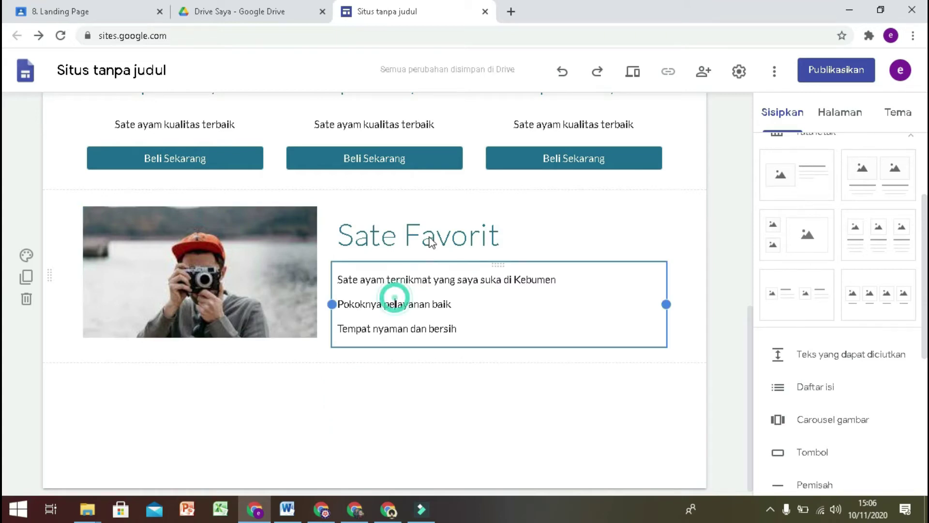
drag(438, 213, 424, 262)
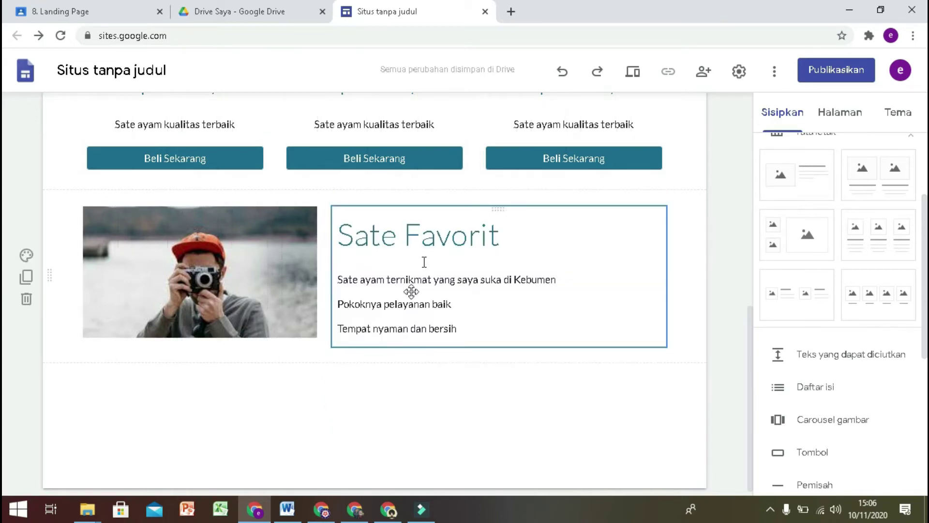
click(332, 356)
scroll(349, 361, up, 4)
scroll(391, 366, down, 4)
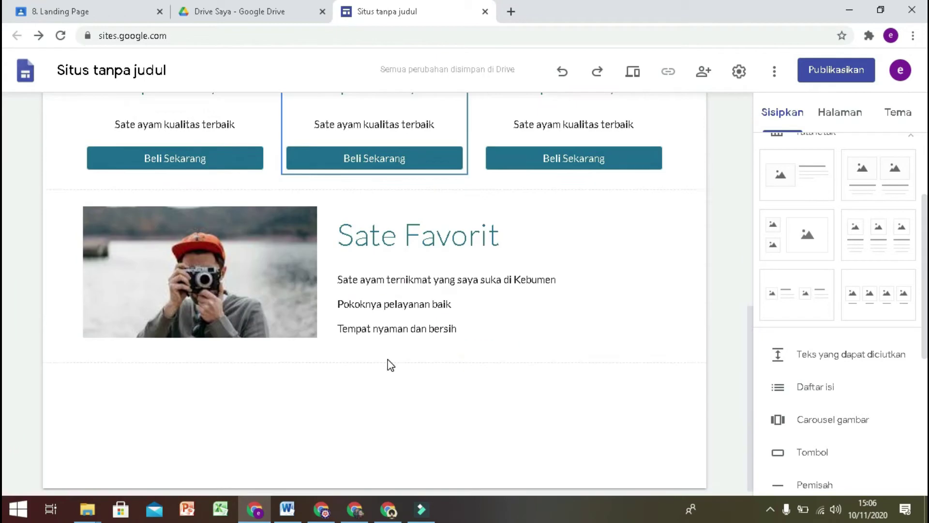
click(109, 9)
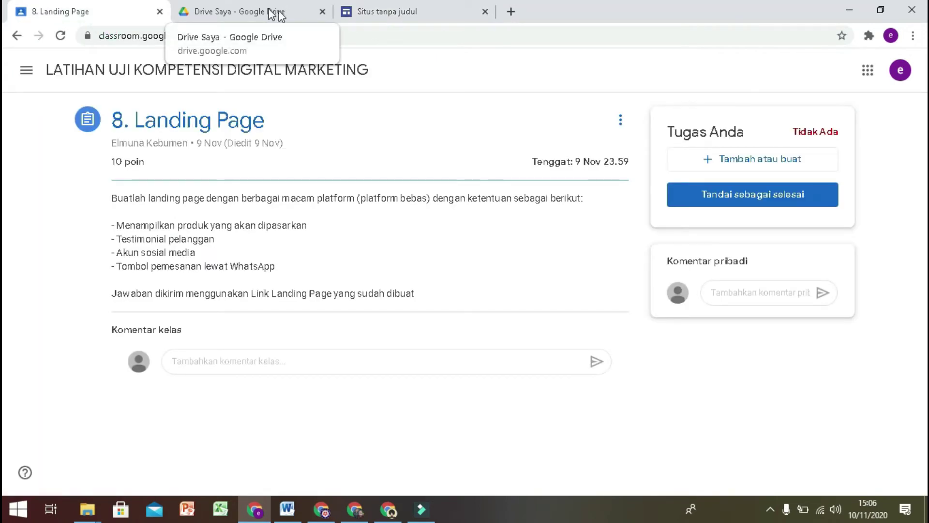
- Upload the Facebook logo into the left image slot of the two-image layout
click(380, 11)
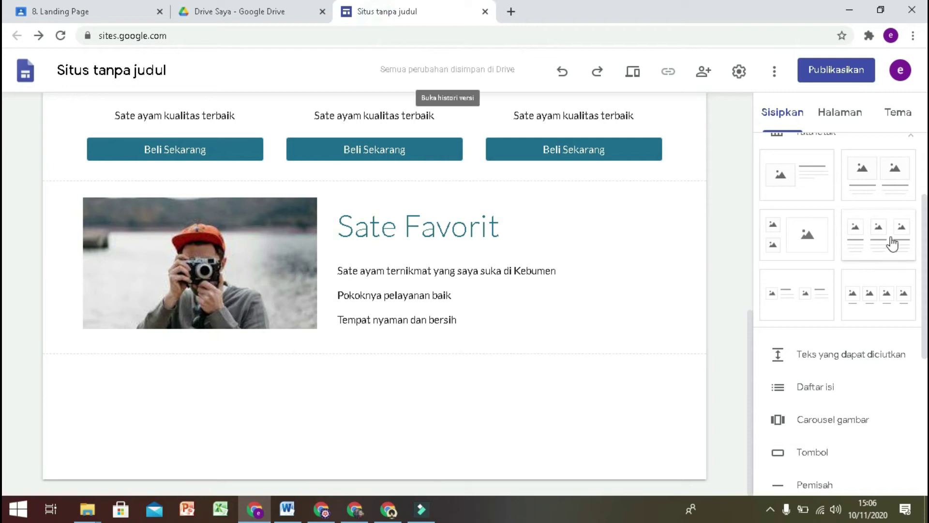
scroll(822, 312, up, 1)
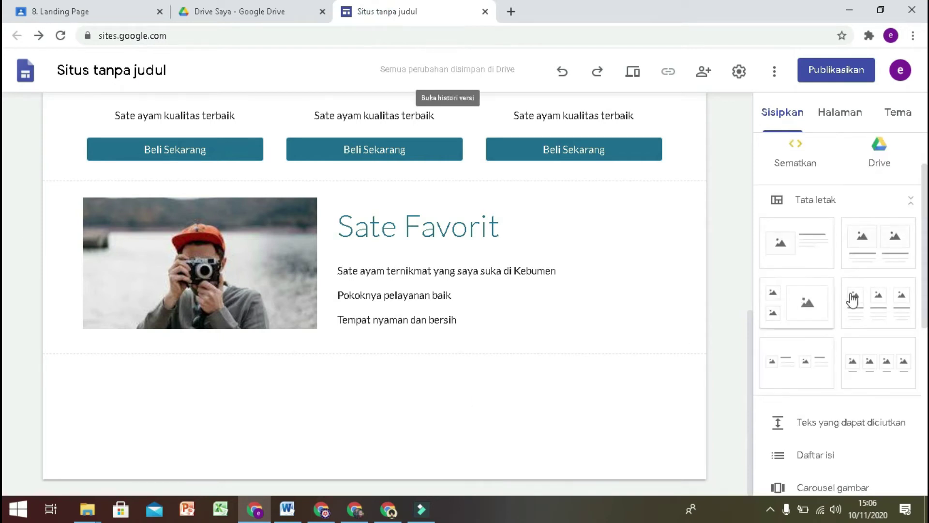
scroll(878, 286, down, 1)
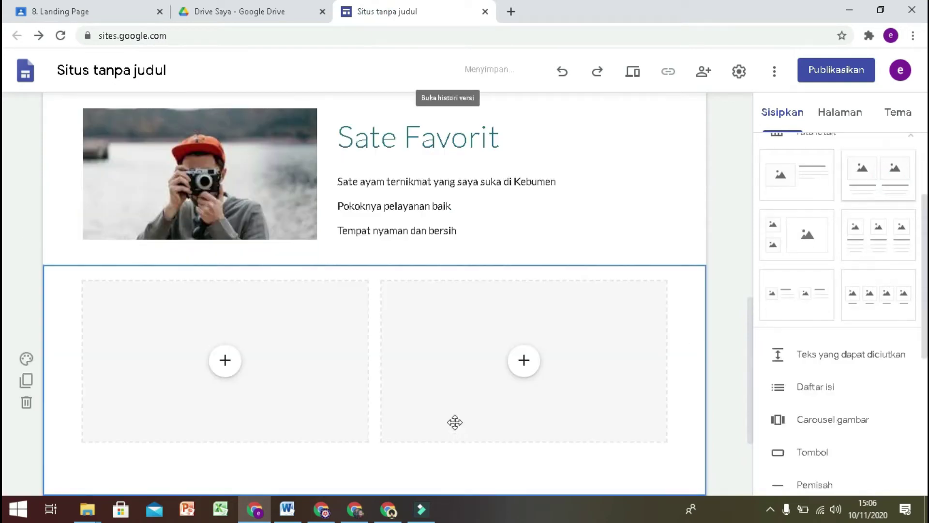
click(224, 188)
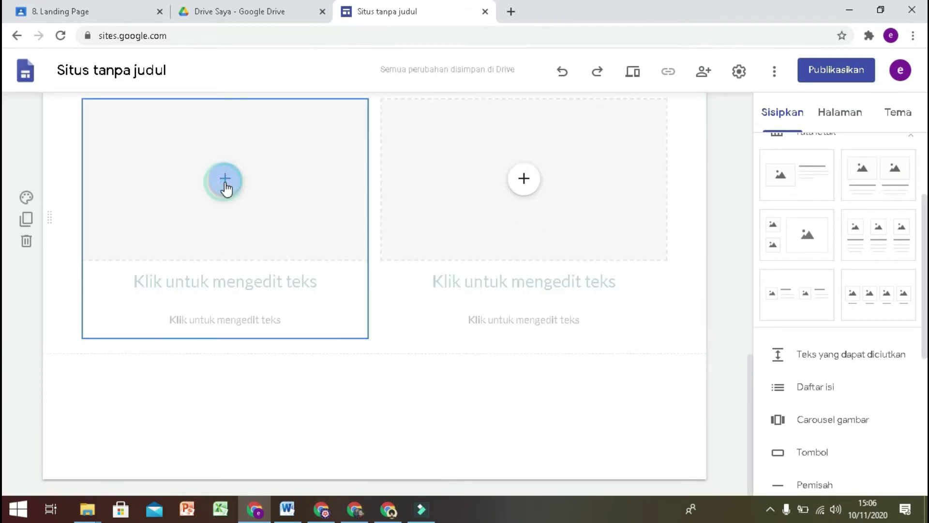
click(255, 232)
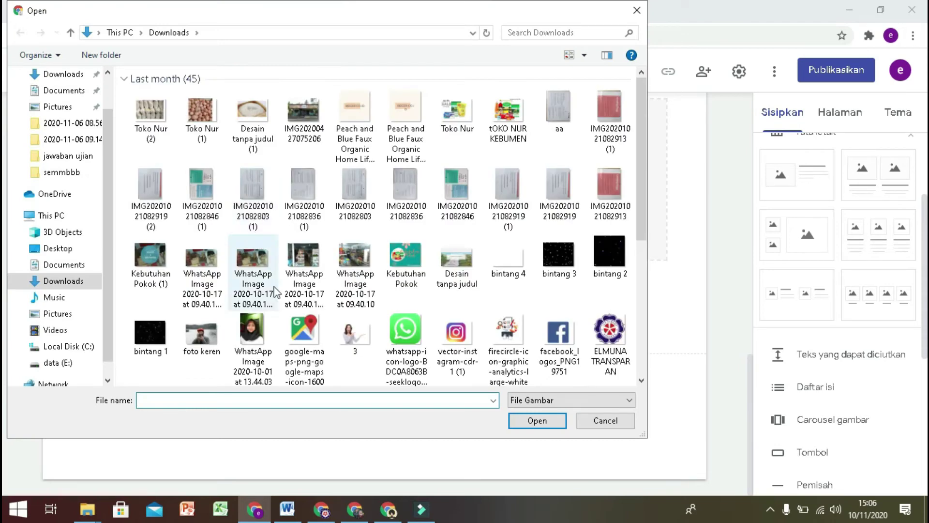
click(558, 339)
click(542, 421)
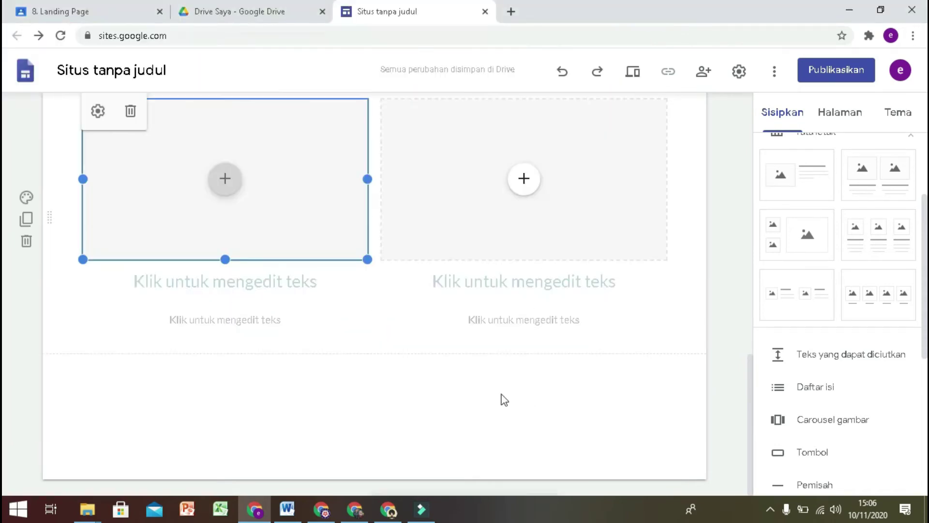
- Upload the Instagram logo into the right image slot
click(532, 195)
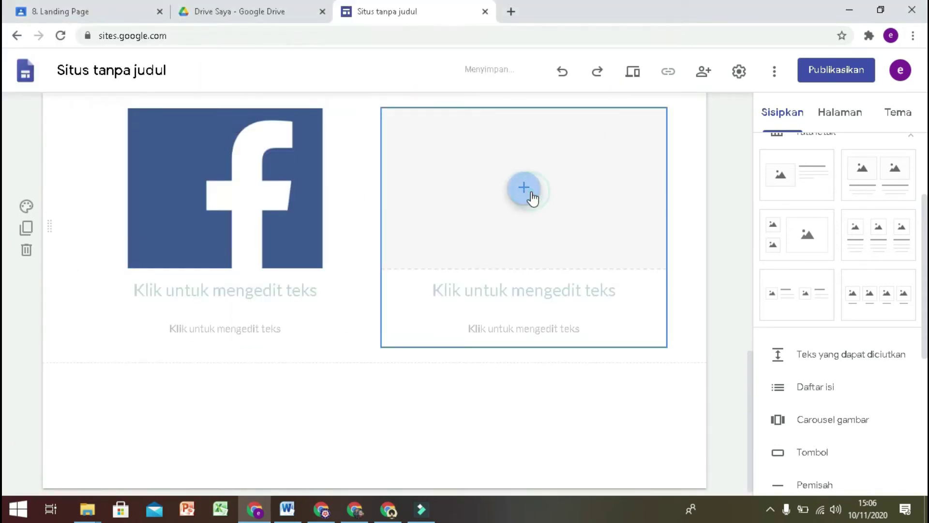
click(560, 242)
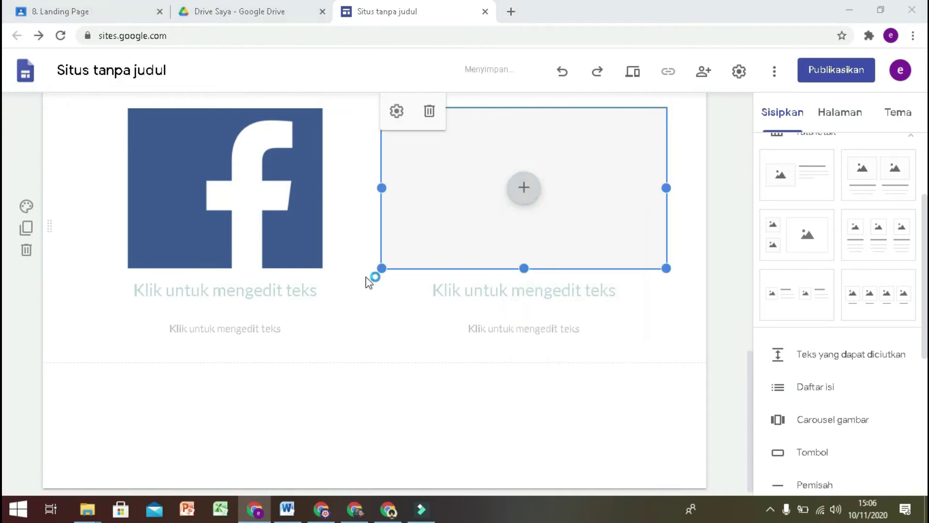
click(456, 334)
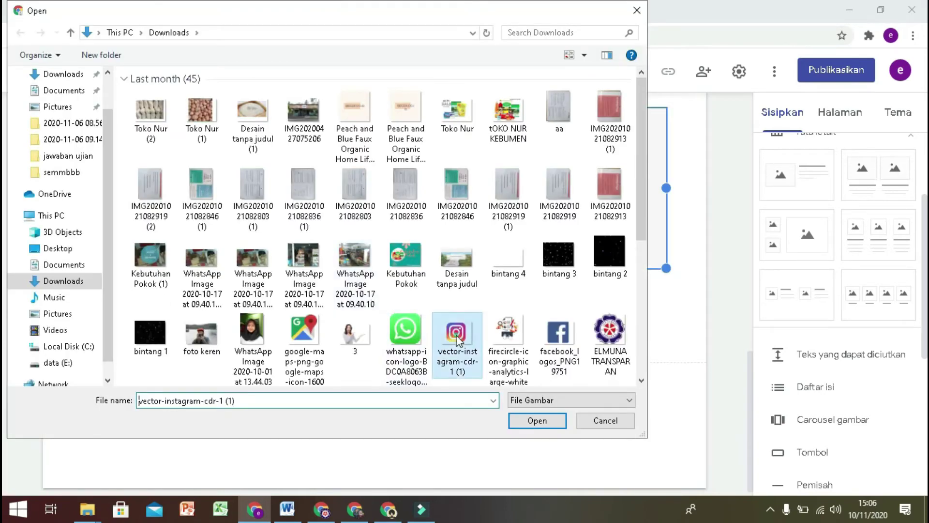
click(537, 421)
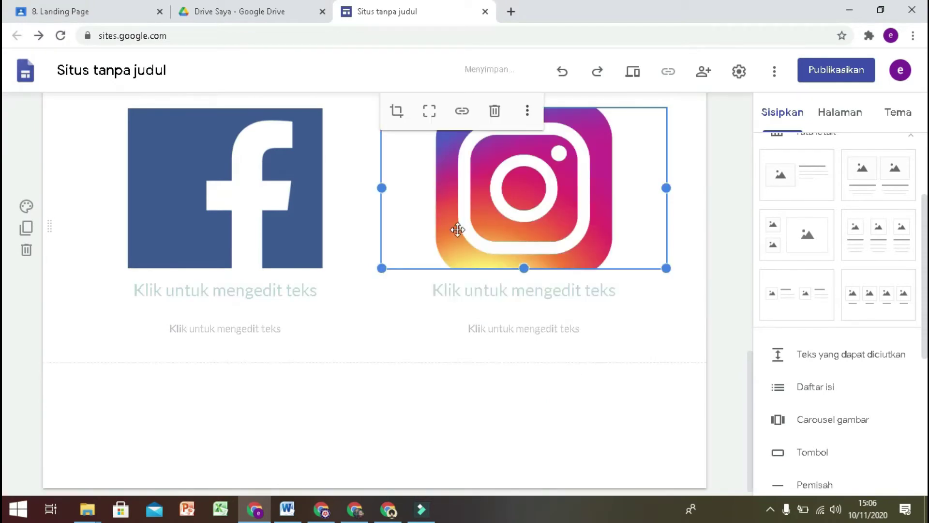
click(269, 298)
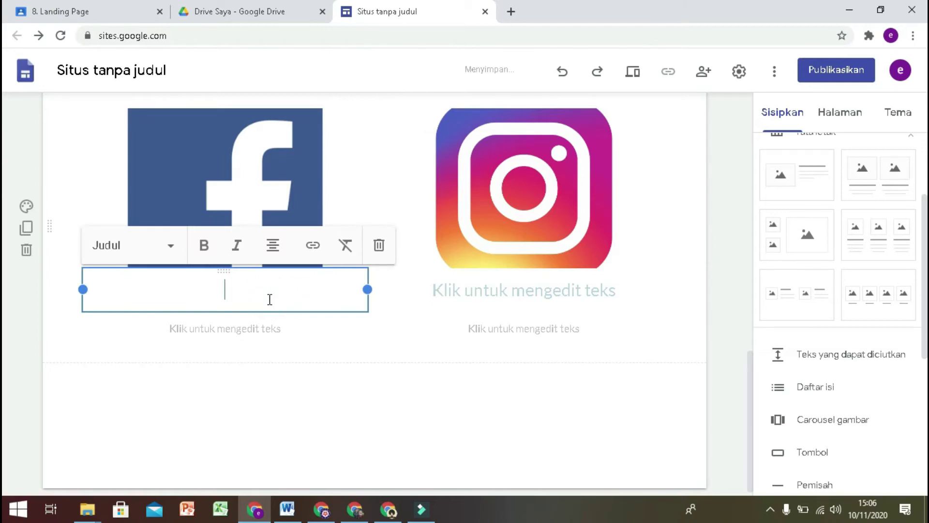
- Caption the Facebook logo 'Sate Ayam Enak' and the Instagram logo 'Sate_ayam'
text(Sate Ay)
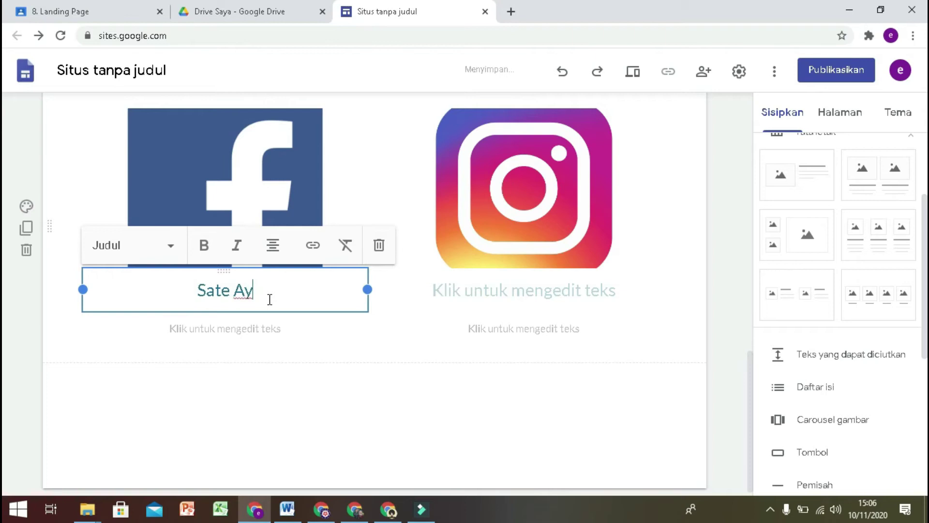
text(am )
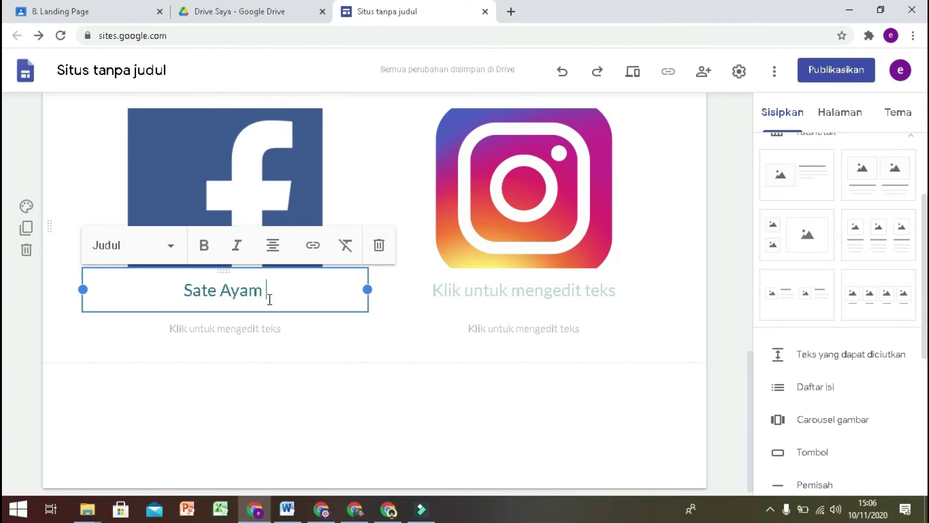
text(Enak)
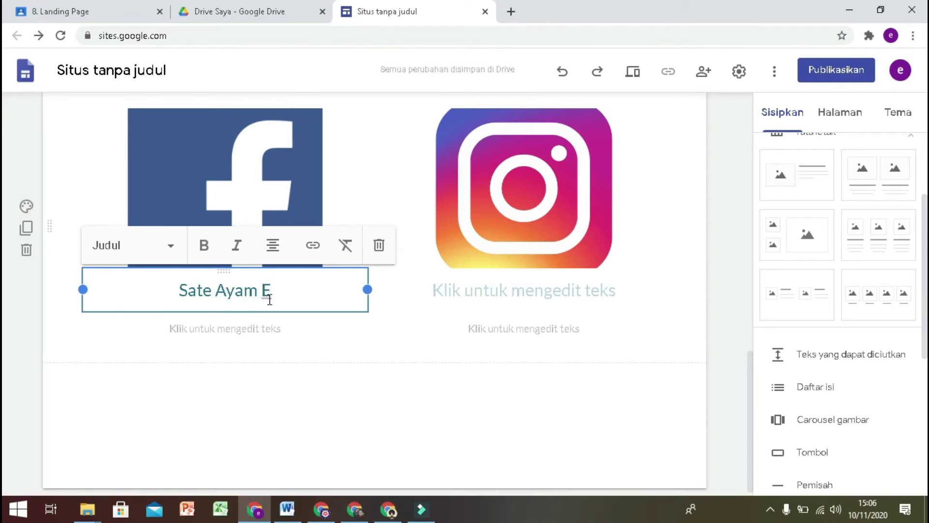
click(555, 296)
text(Sat)
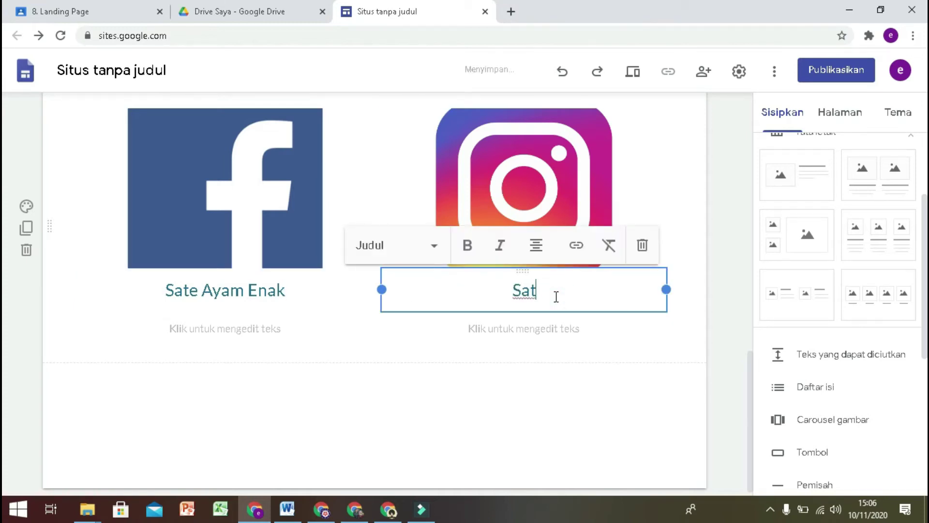
text(e-ayam)
key(BackSpace)
key(BackSpace)
key(BackSpace)
key(BackSpace)
key(BackSpace)
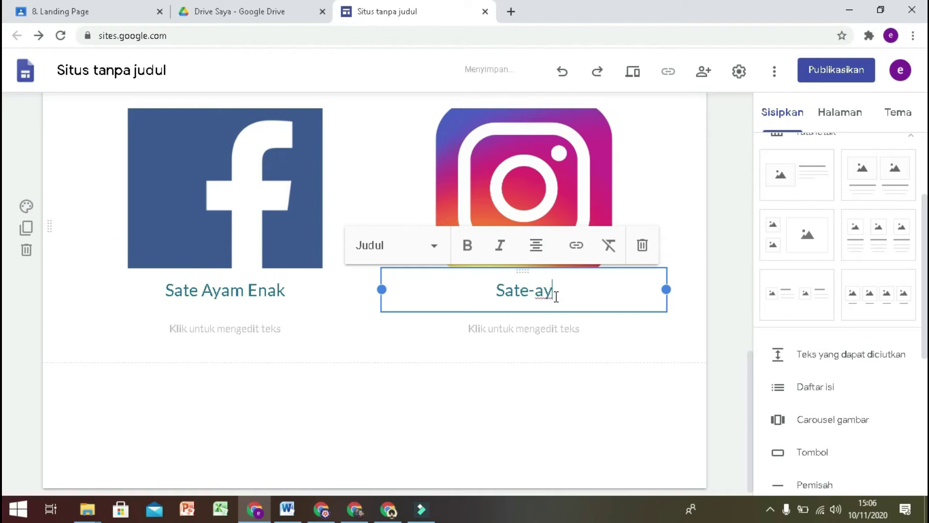
text(_ayam)
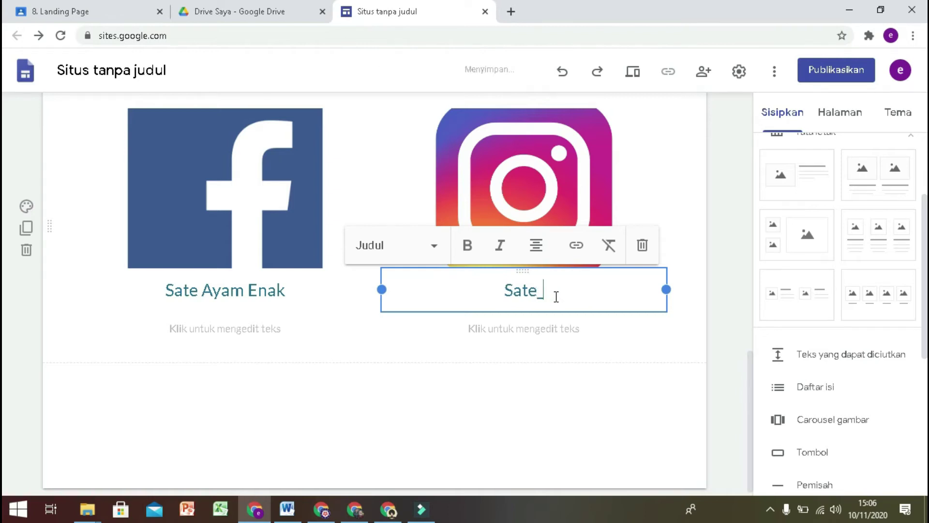
click(370, 403)
- Delete the empty text box under the Facebook caption
scroll(386, 355, up, 3)
scroll(386, 355, down, 3)
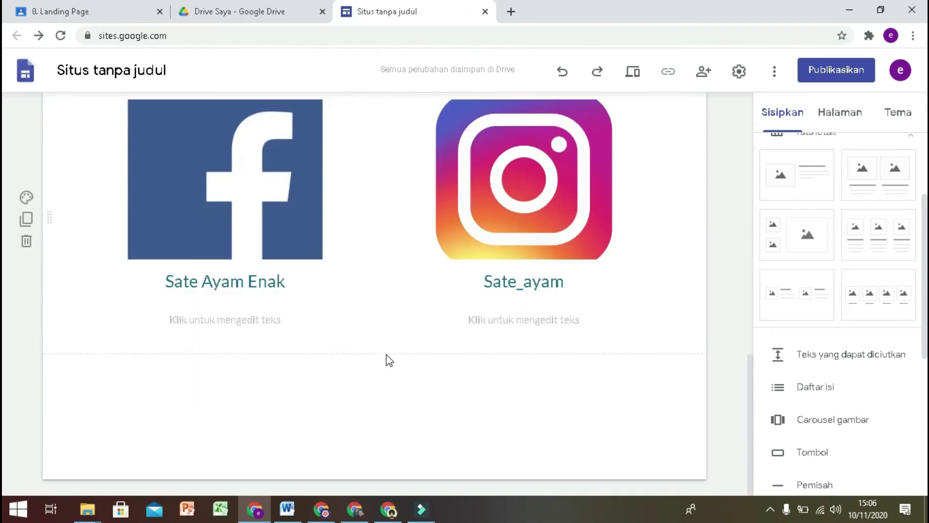
click(201, 319)
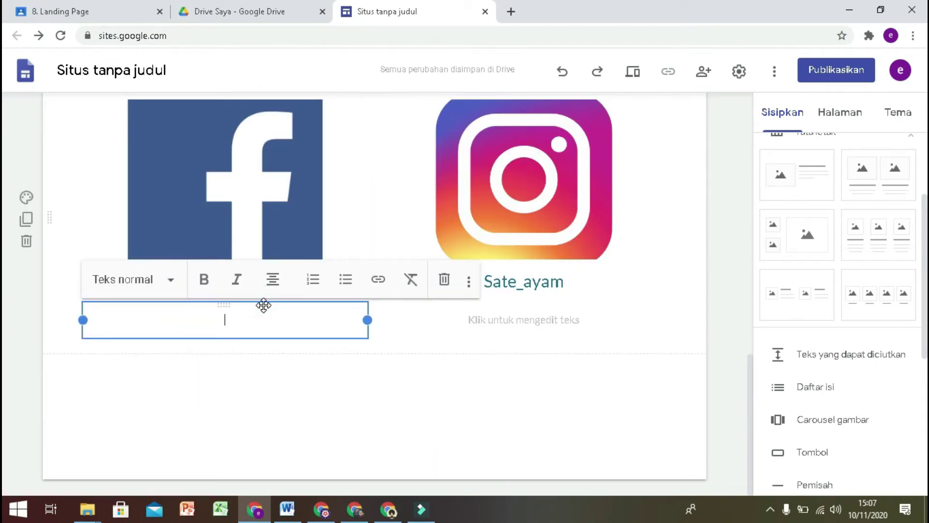
click(263, 336)
click(266, 337)
click(266, 337)
click(444, 280)
- Delete the empty text box under the Sate_ayam caption and review the section
click(492, 335)
click(494, 345)
click(494, 338)
click(495, 344)
click(434, 288)
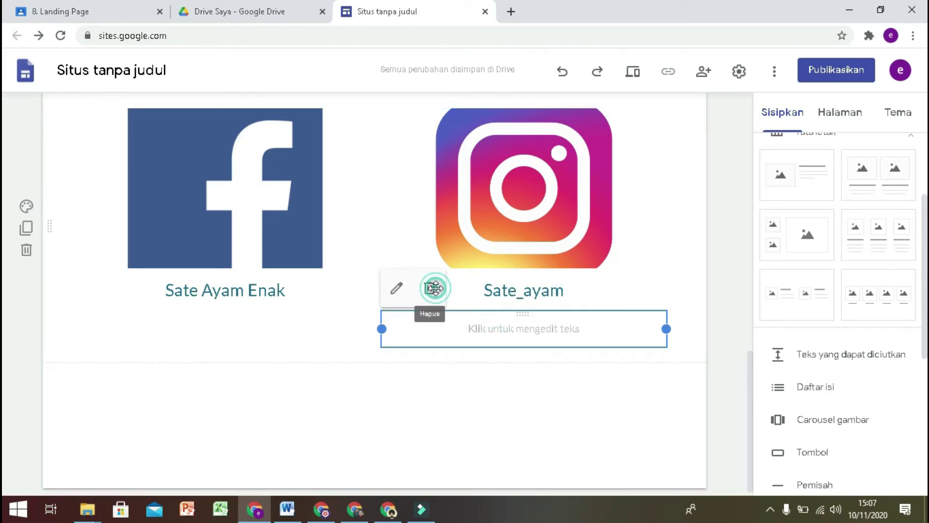
click(429, 363)
scroll(424, 300, up, 7)
scroll(426, 304, down, 5)
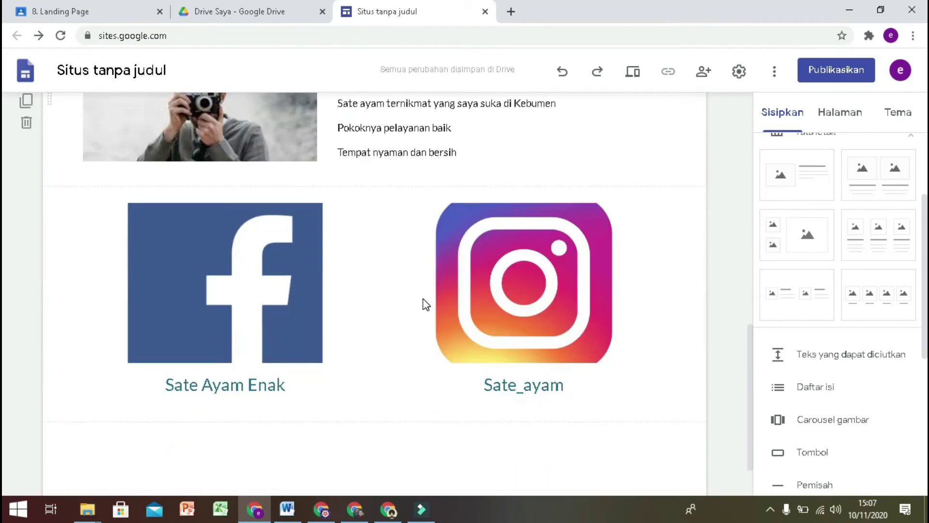
scroll(423, 300, down, 1)
scroll(373, 343, up, 8)
scroll(373, 343, up, 5)
scroll(373, 343, down, 15)
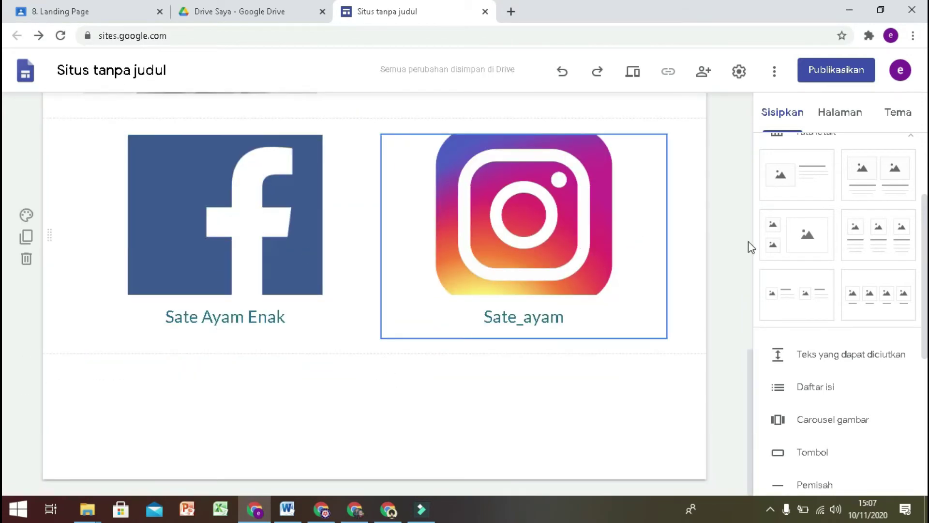
scroll(784, 387, down, 3)
- Insert a 'Pesan lewat WhatsApp' button linked to the shop's wa.me chat number
click(798, 318)
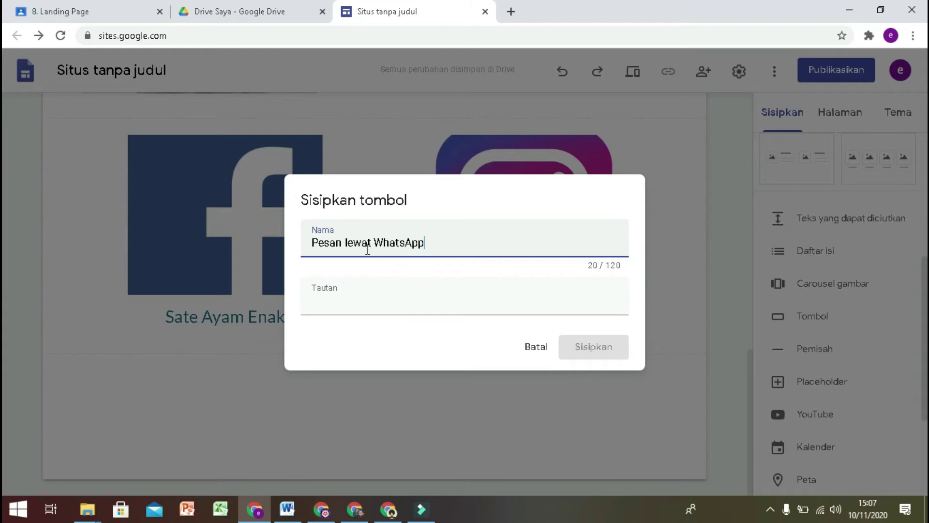
click(389, 307)
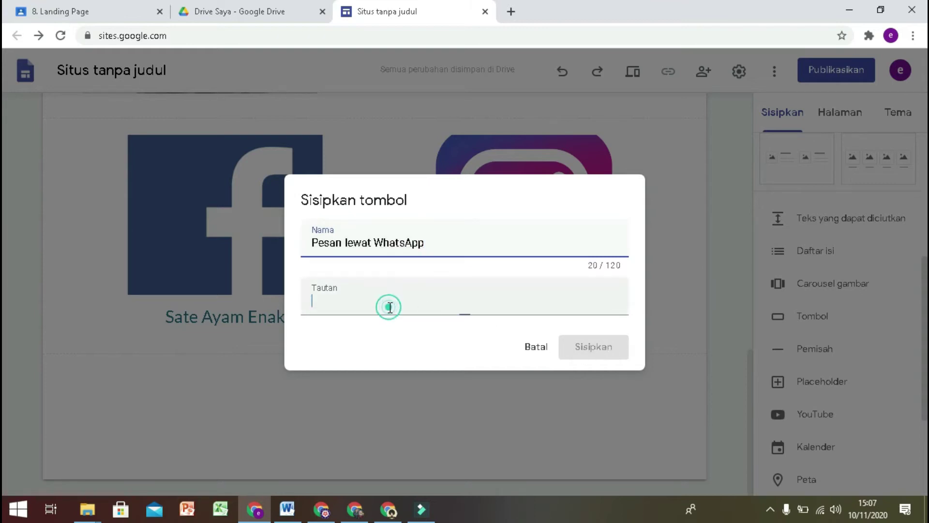
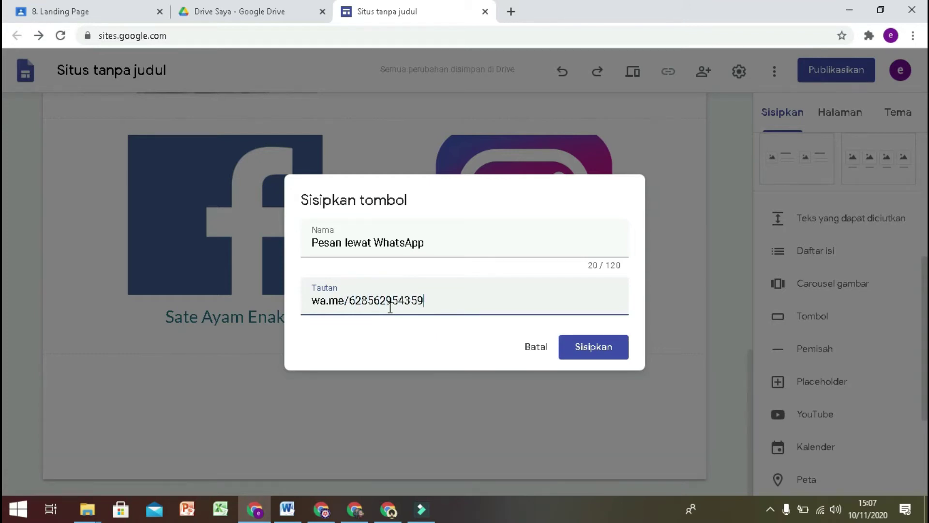
click(599, 351)
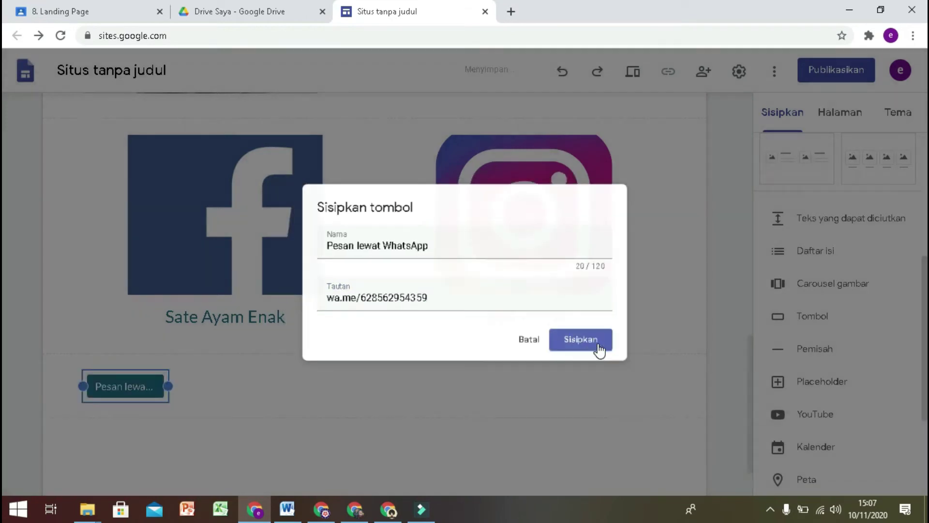
- Widen the WhatsApp button to show its full label, centre it, and confirm its link
drag(170, 324, 247, 332)
drag(164, 324, 363, 327)
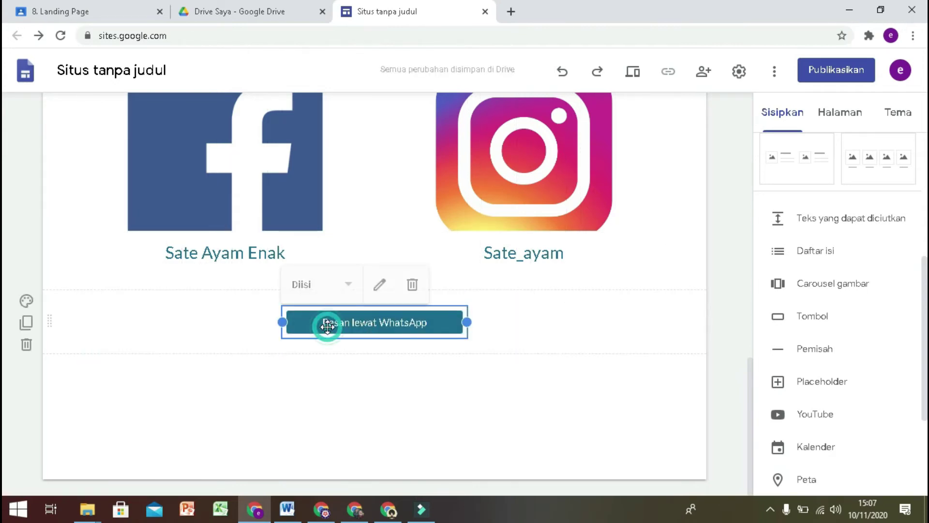
double_click(334, 326)
click(536, 348)
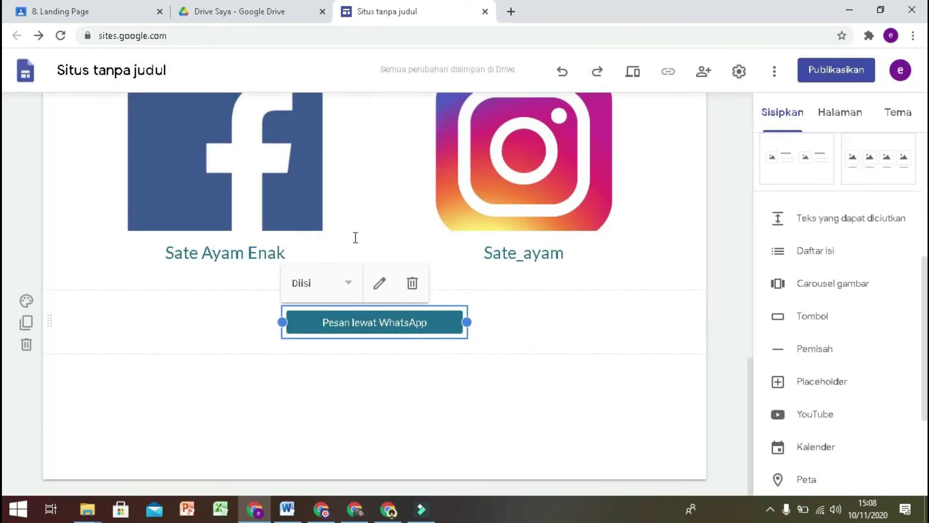
- Keep the filled button style and recheck the button's name and link
click(347, 285)
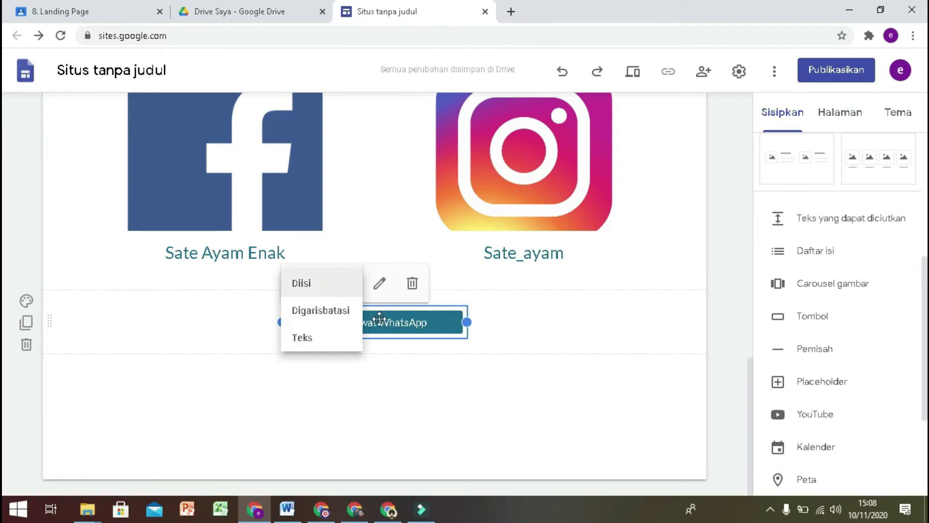
click(397, 333)
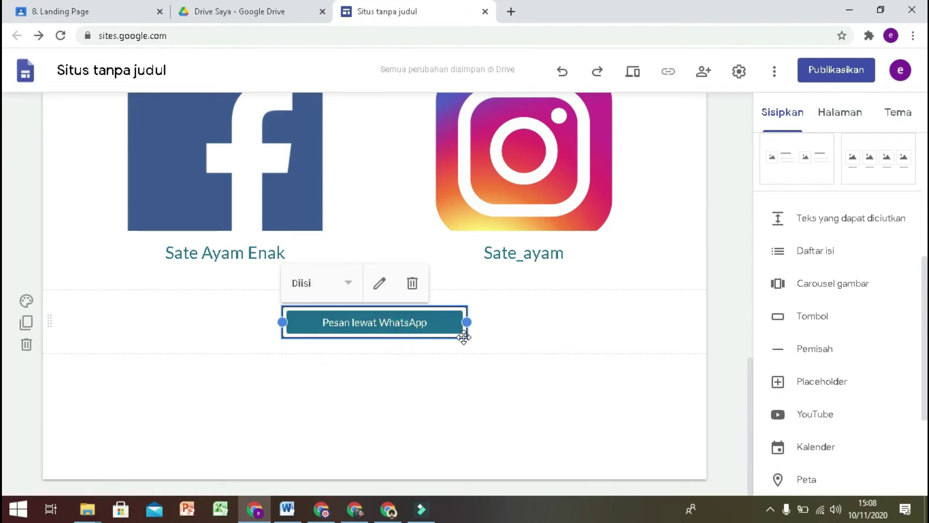
double_click(438, 324)
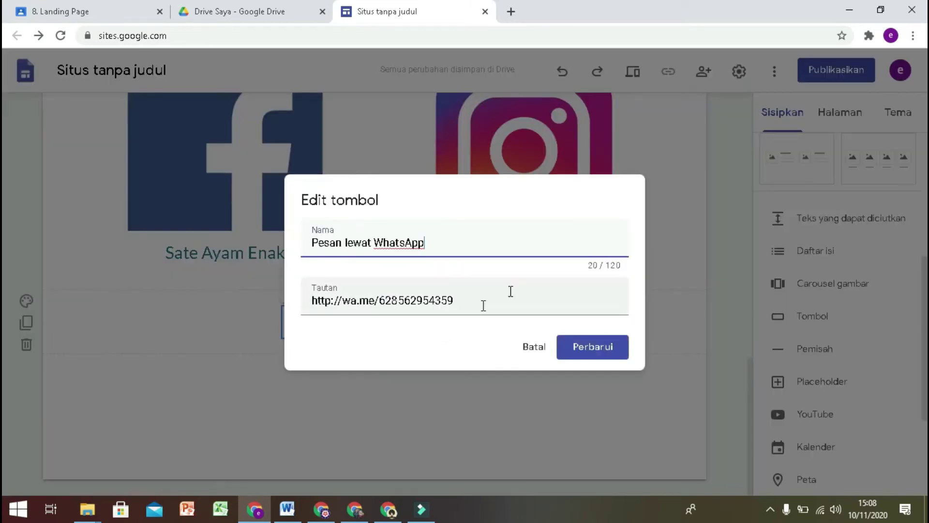
click(532, 349)
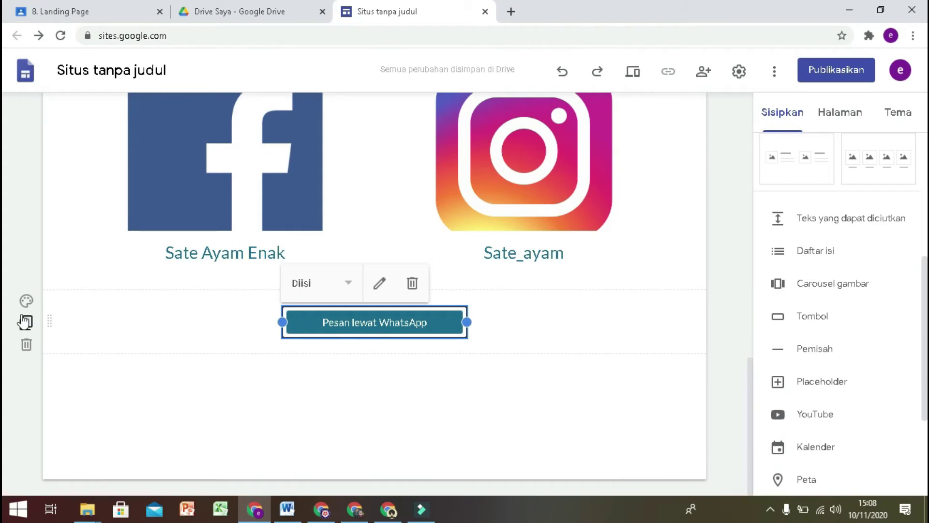
click(26, 300)
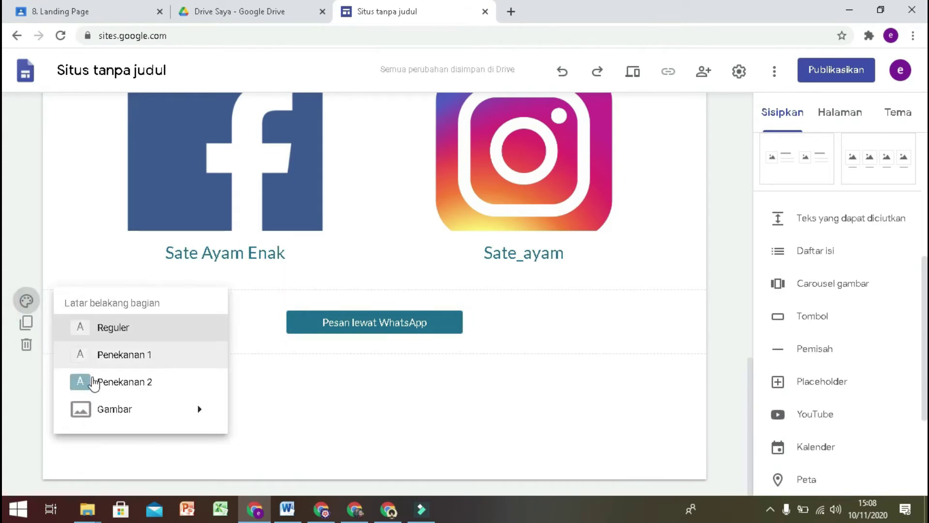
- Apply the teal Penekanan 2 background to the WhatsApp button's section
click(130, 382)
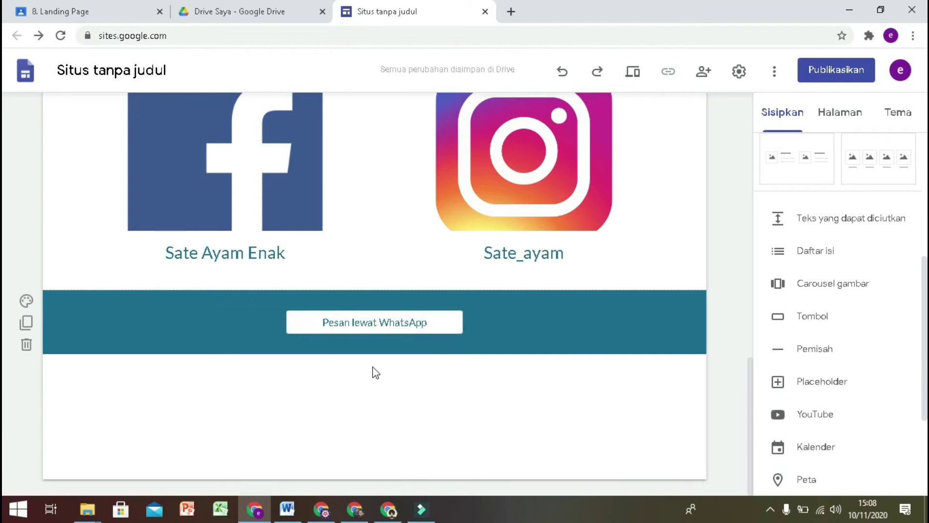
scroll(390, 321, up, 15)
scroll(391, 317, down, 14)
scroll(389, 317, up, 16)
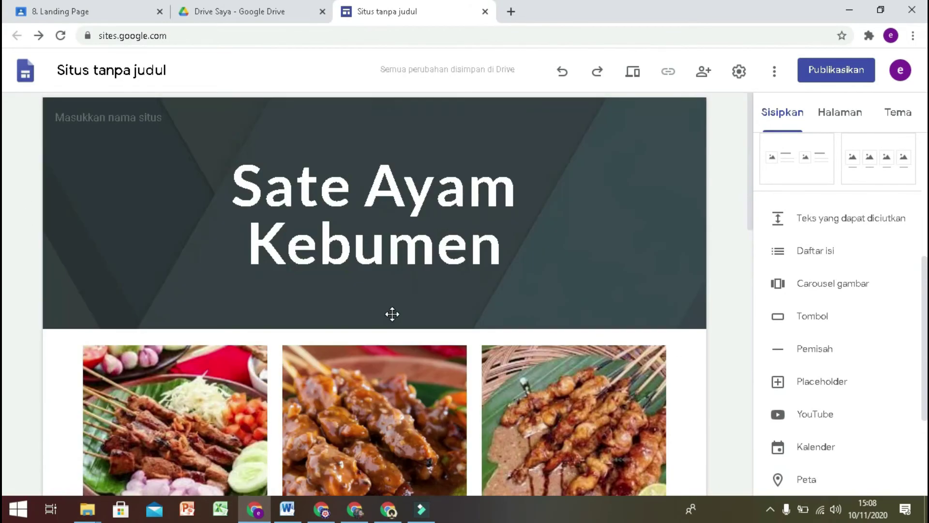
scroll(392, 314, down, 7)
scroll(392, 313, up, 7)
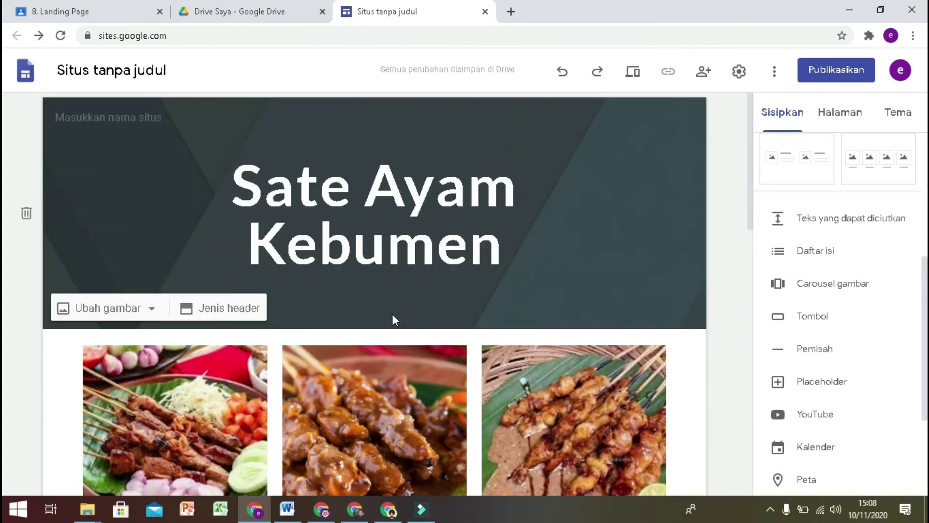
click(829, 73)
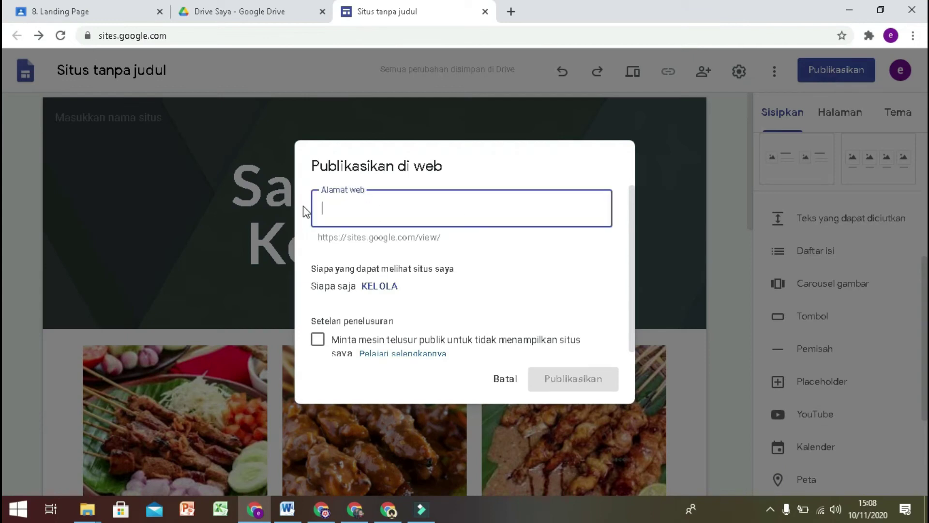
- Publish the site at the web address 'sateayamkebumen'
click(259, 181)
text(satea)
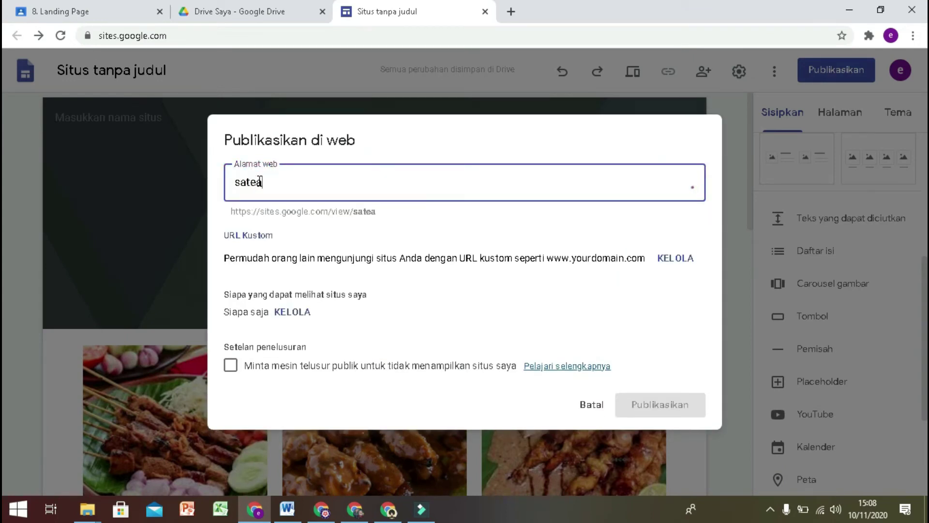
text(yamkebumen)
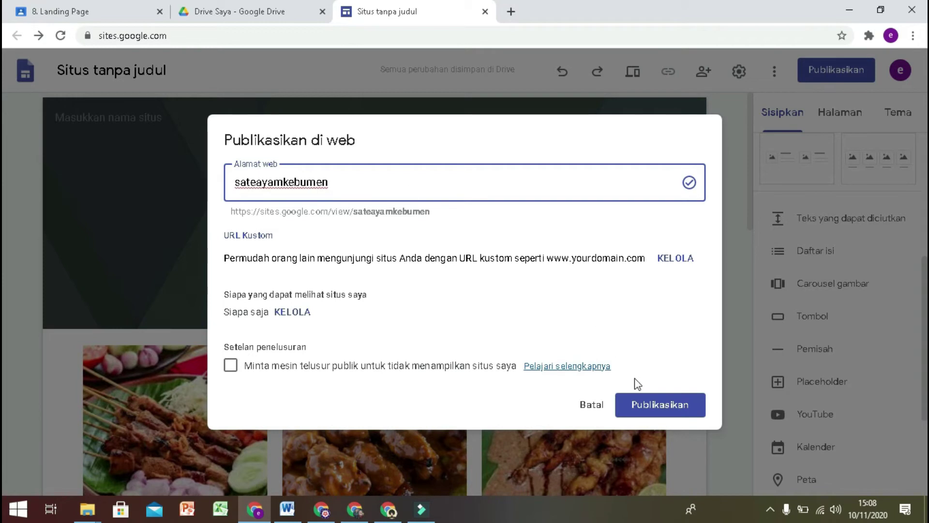
click(651, 404)
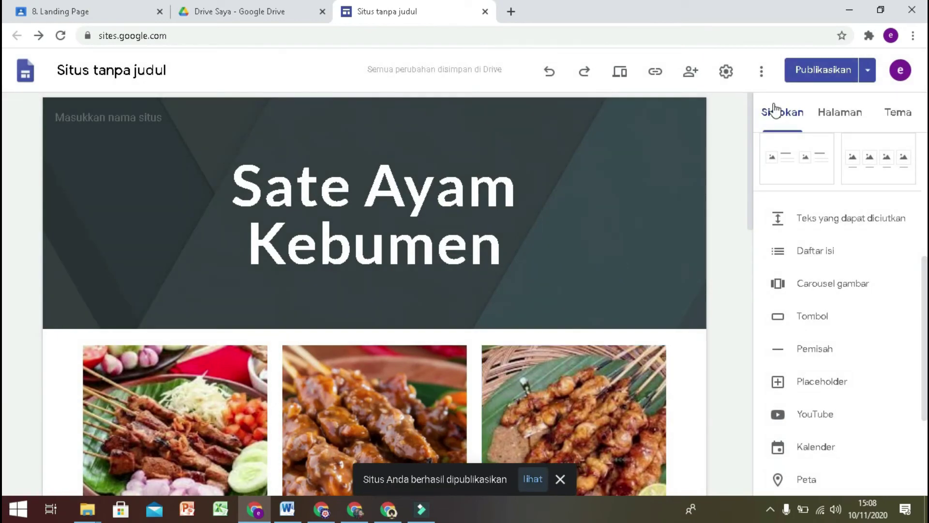
- View the published Sate Ayam Kebumen site in a new tab, close the editor, and scroll through it
click(871, 71)
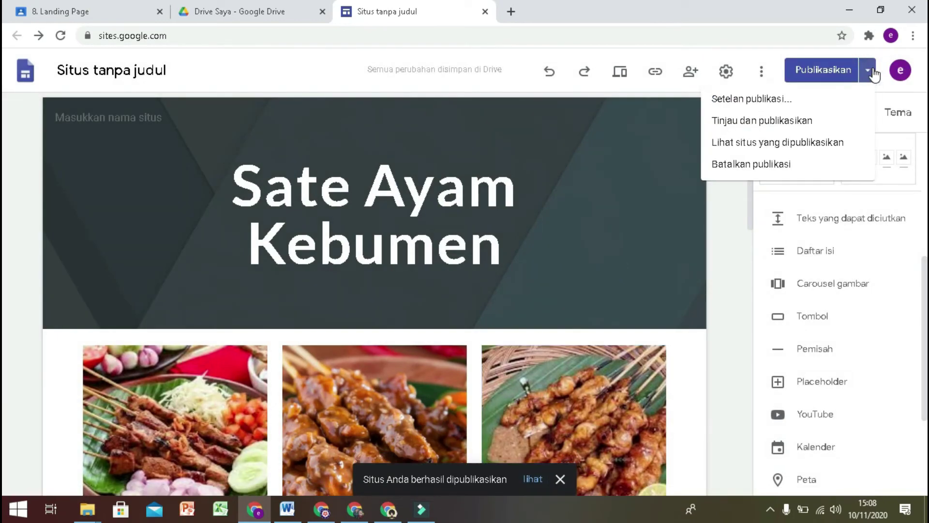
click(763, 145)
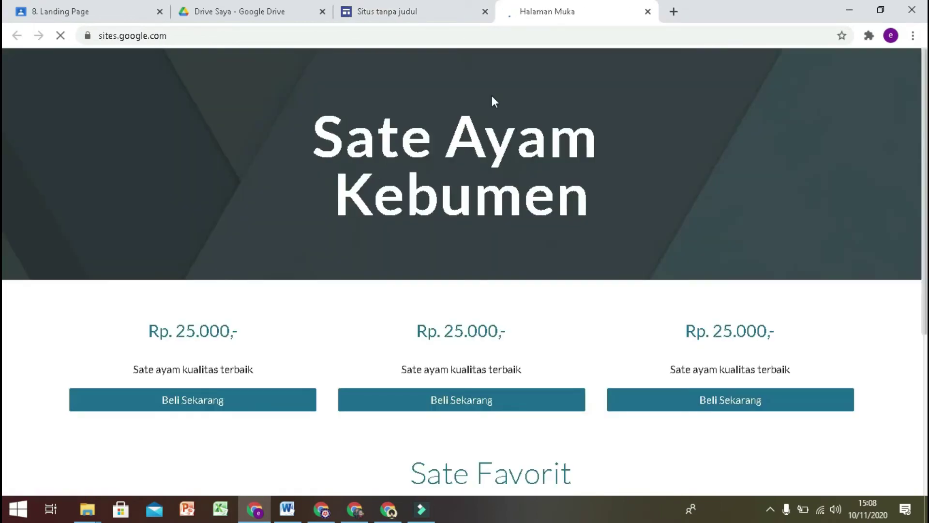
click(484, 11)
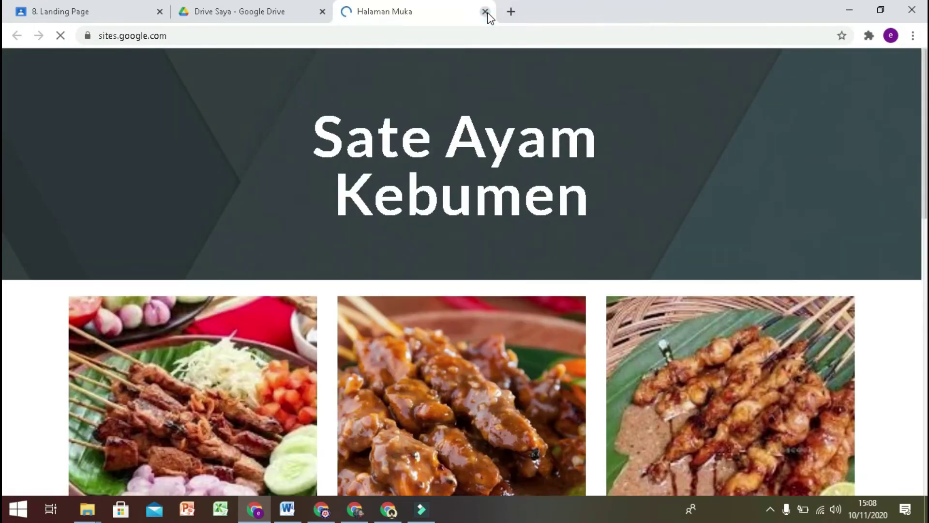
scroll(428, 305, down, 15)
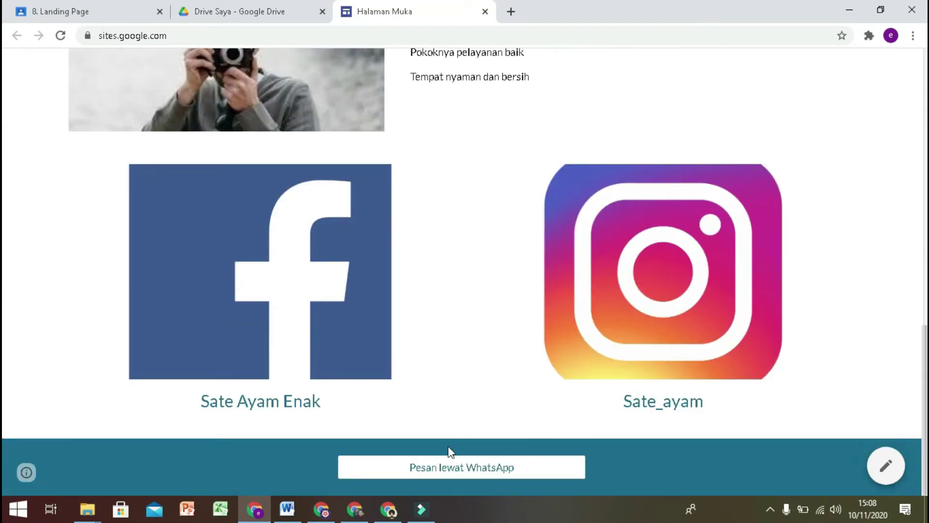
scroll(450, 446, up, 10)
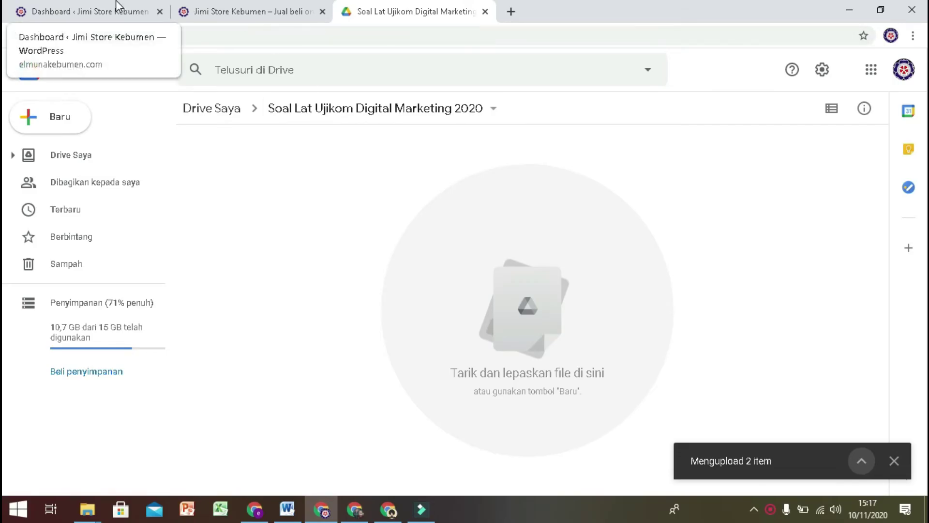
- Search Google for 'sate ayam janisnya' in a new tab and scroll the results
click(510, 12)
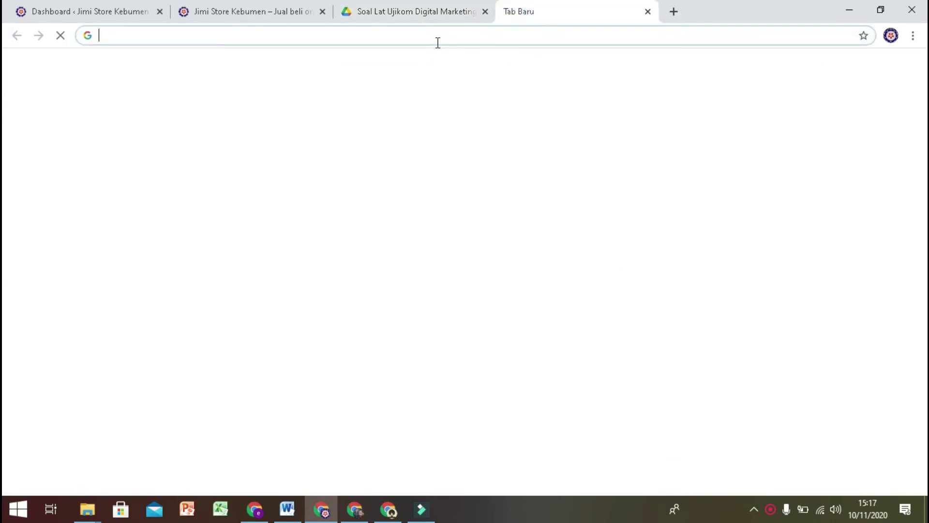
click(437, 43)
text(sate)
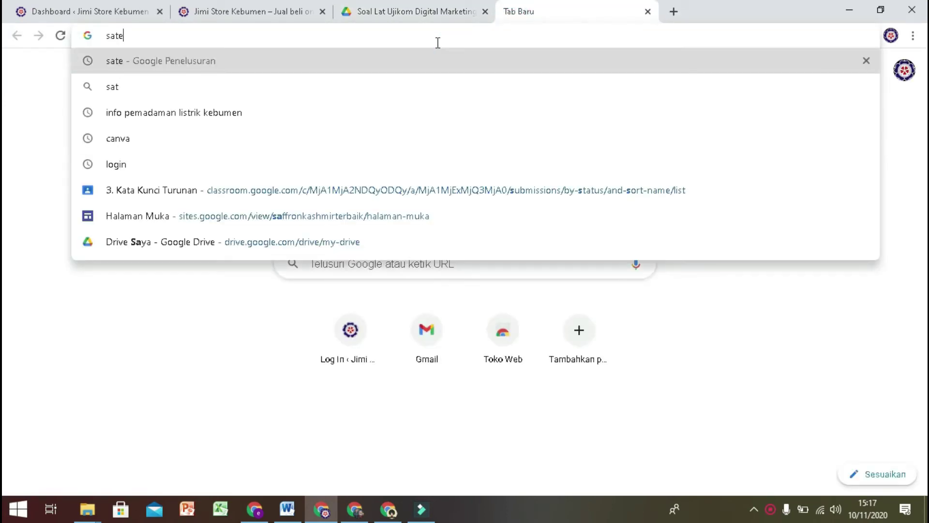
text( ayam)
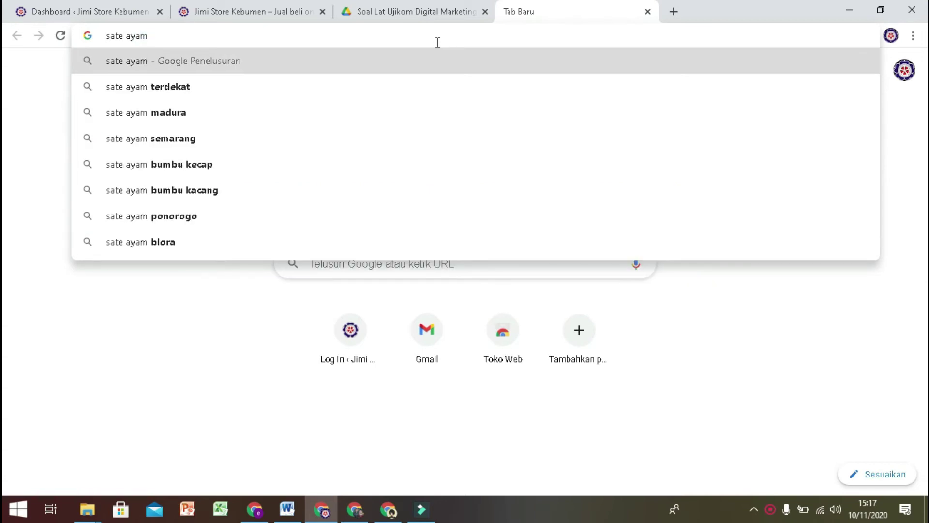
text( jani)
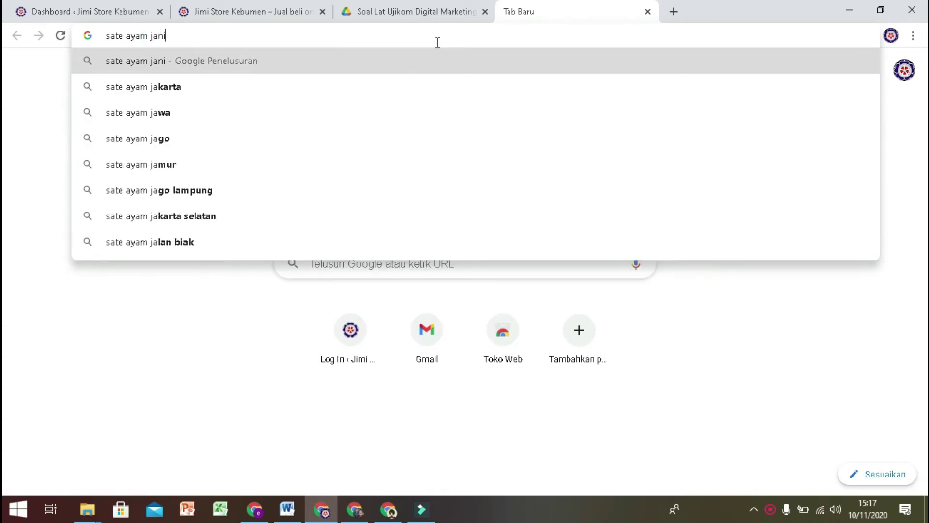
text(snya)
key(Return)
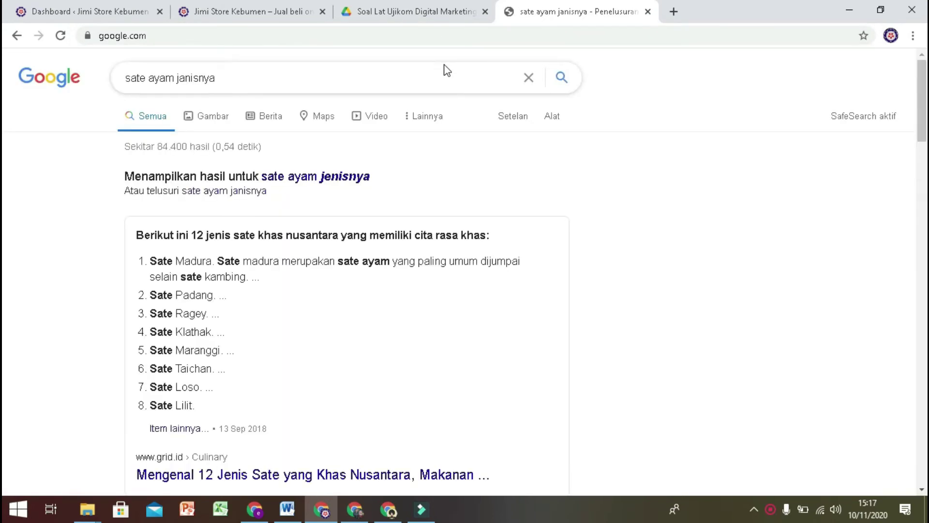
scroll(341, 303, down, 15)
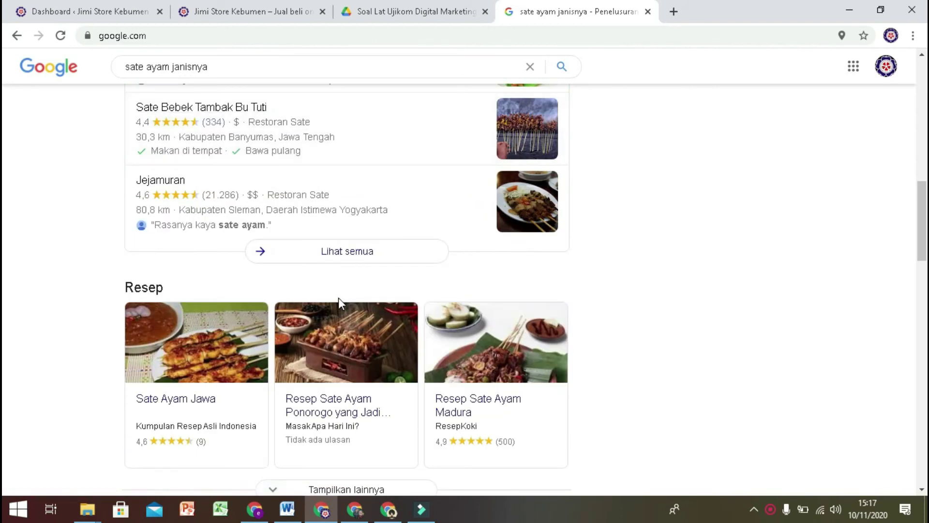
scroll(339, 297, down, 8)
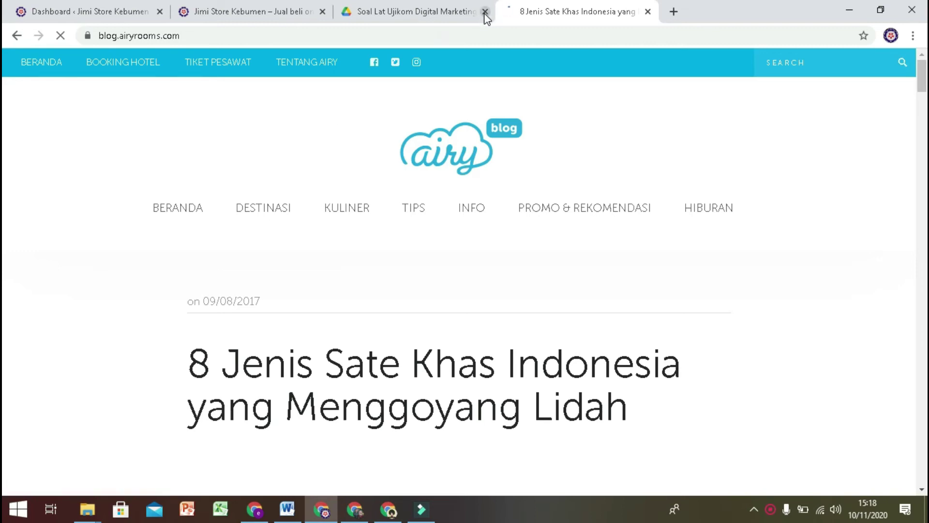
- Copy the Airy article's introductory paragraph and switch to the Word document
scroll(401, 287, down, 8)
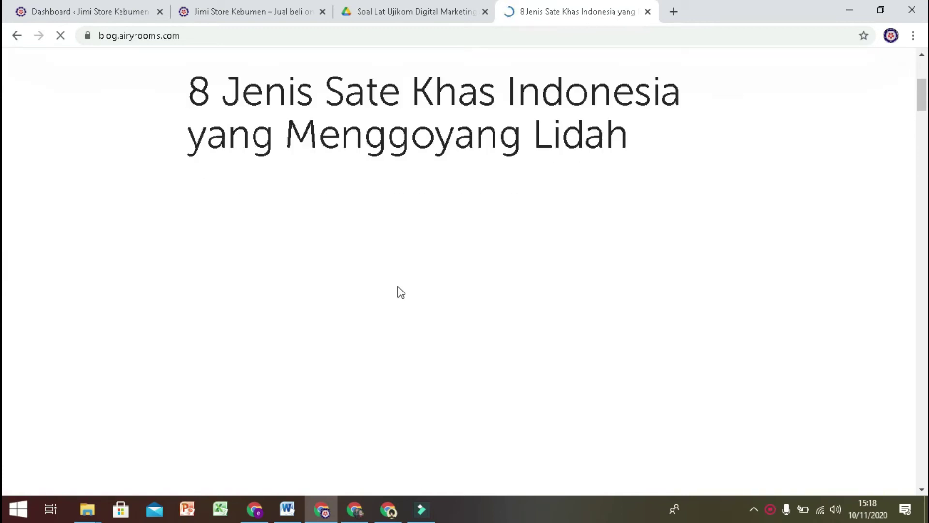
scroll(405, 285, down, 5)
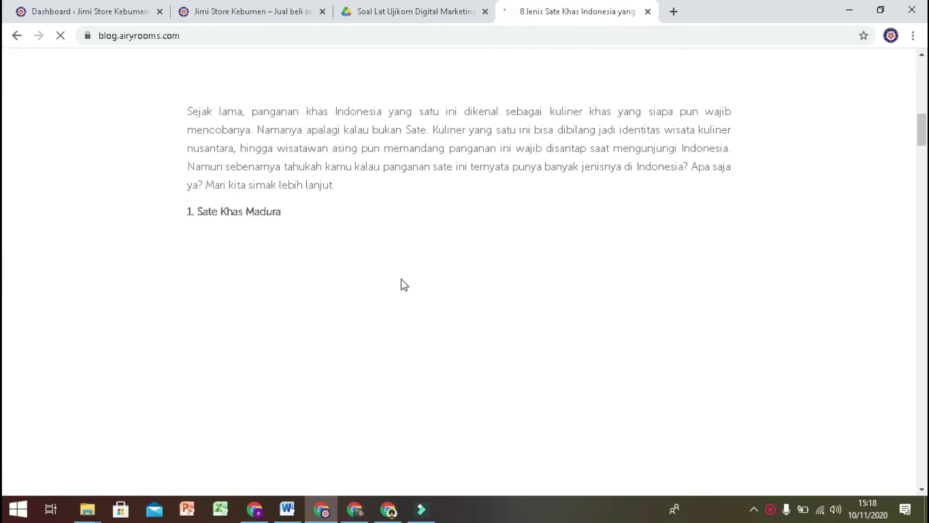
drag(189, 112, 390, 184)
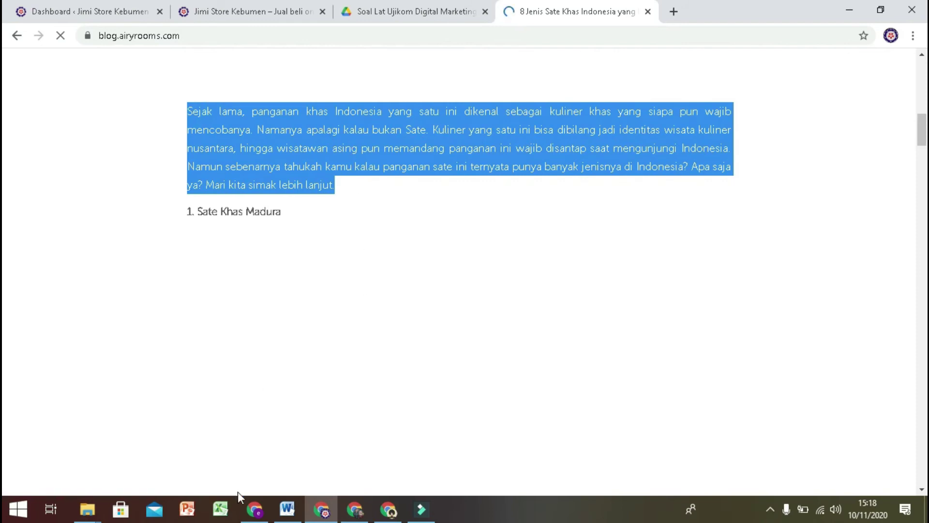
click(287, 509)
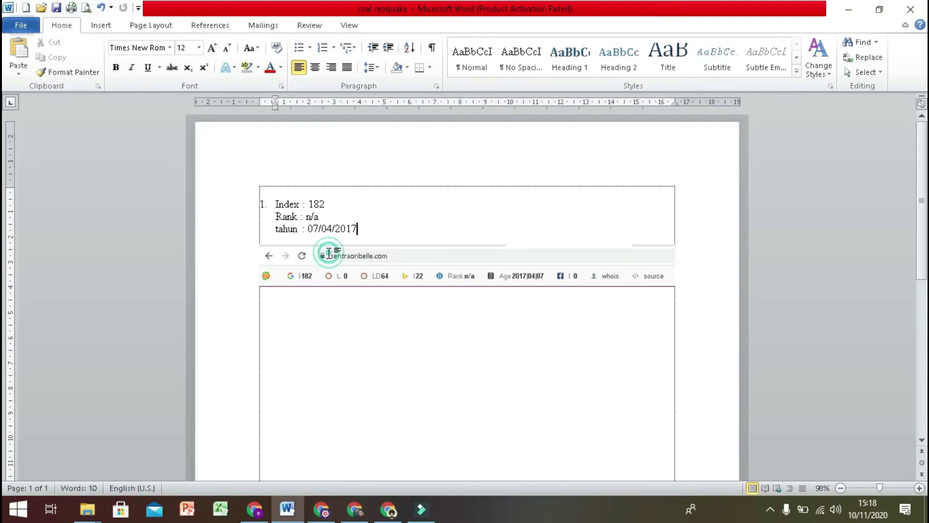
- In Word, replace the SEO screenshot and Index/Rank list with the sate intro paragraph and check the word count
click(357, 249)
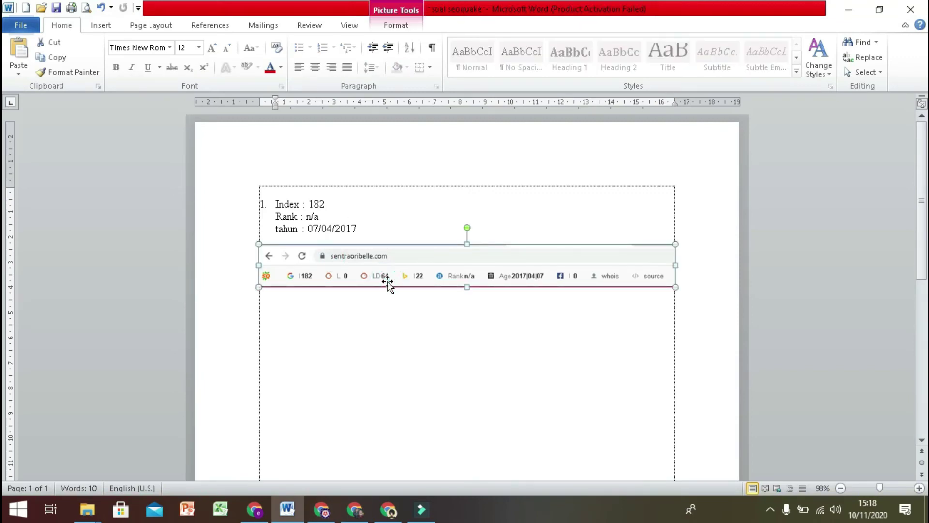
key(Delete)
drag(366, 228, 245, 184)
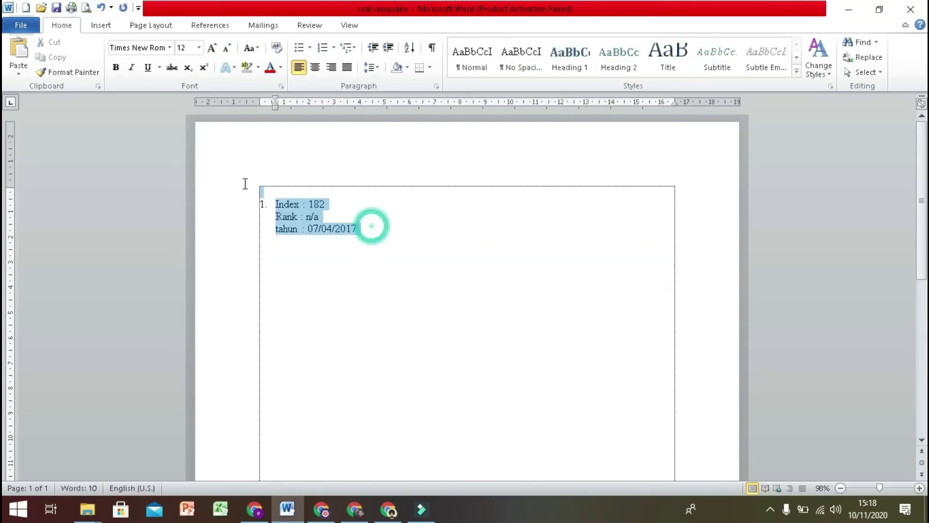
key(Delete)
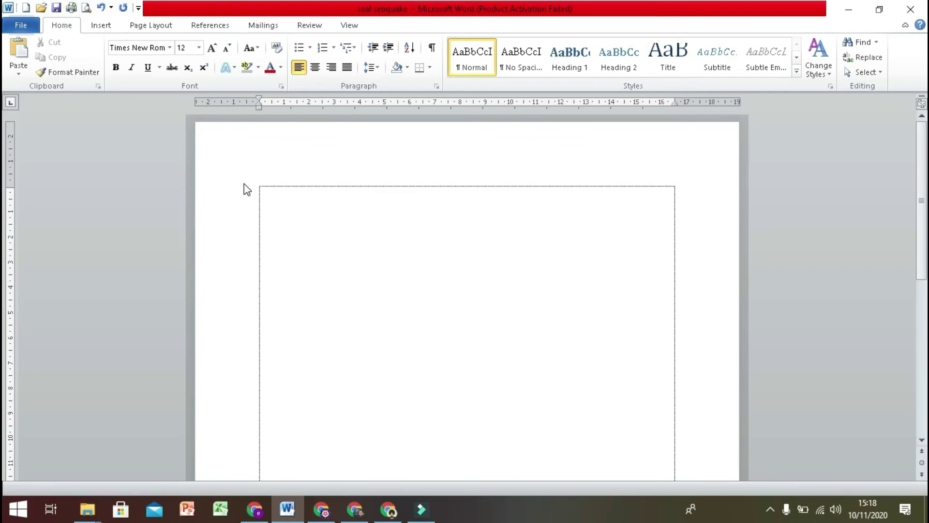
text(Sejak lama, panganan khas Indonesia yang satu ini dikenal sebagai kuliner khas yang siapa pun wajib mencobanya. Namanya apalagi kalau bukan Sate. Kuliner yang satu ini bisa dibilang jadi identitas wisata kuliner nusantara, hingga wisatawan asing pun memandang panganan ini wajib disantap saat mengunjungi Indonesia. Namun sebenarnya tahukah kamu kalau panganan sate ini ternyata punya banyak jenisnya di Indonesia? Apa saja ya? Mari kita simak lebih lanjut.)
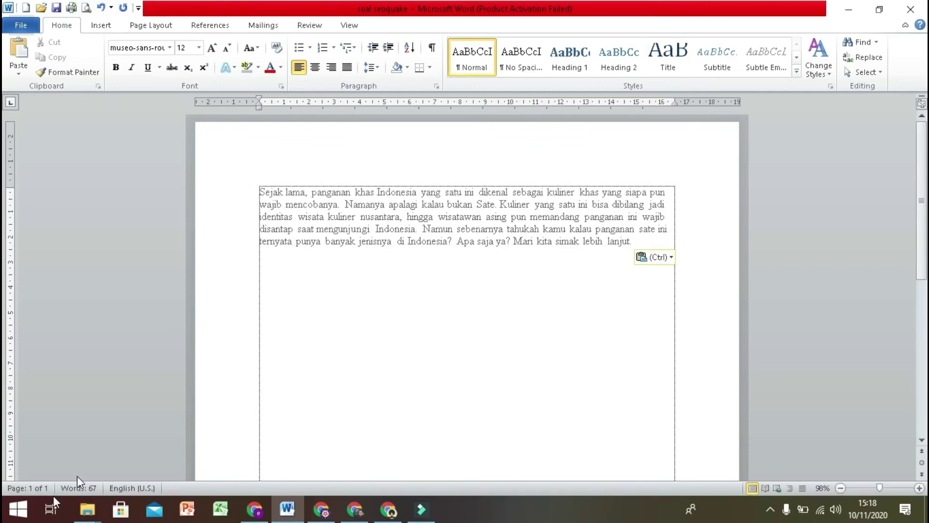
click(79, 488)
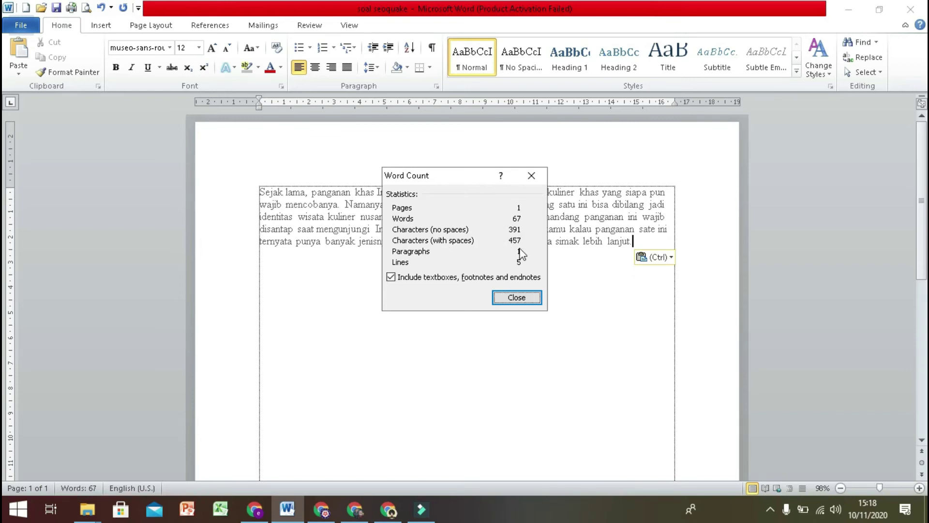
click(516, 298)
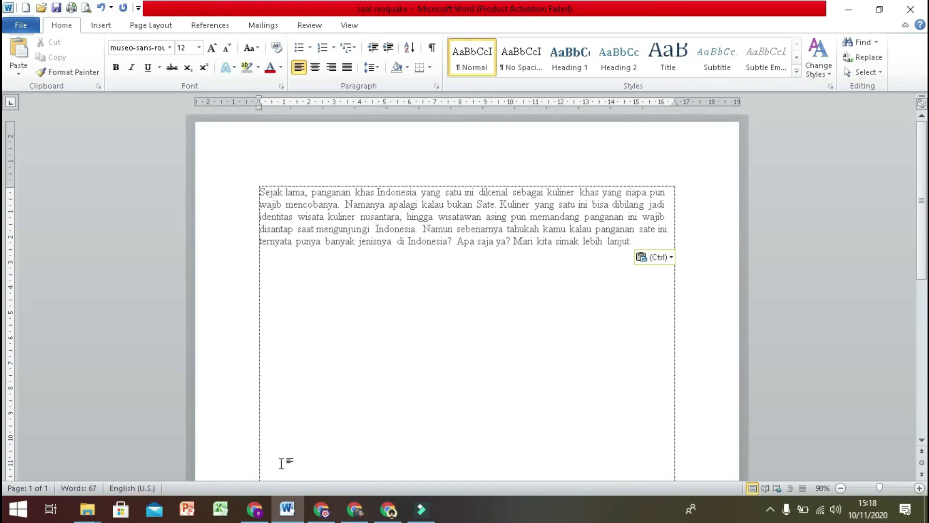
- Return to the sate article window and open a new blank tab
click(257, 512)
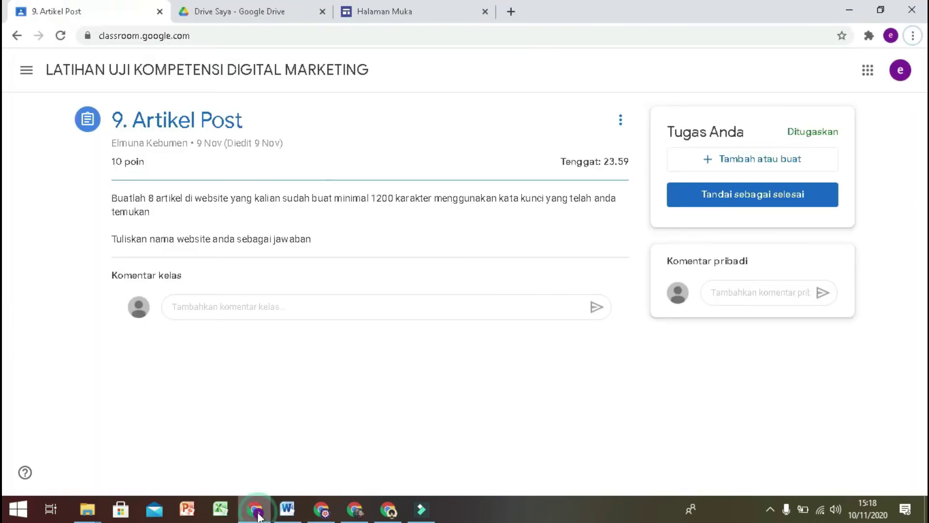
click(322, 509)
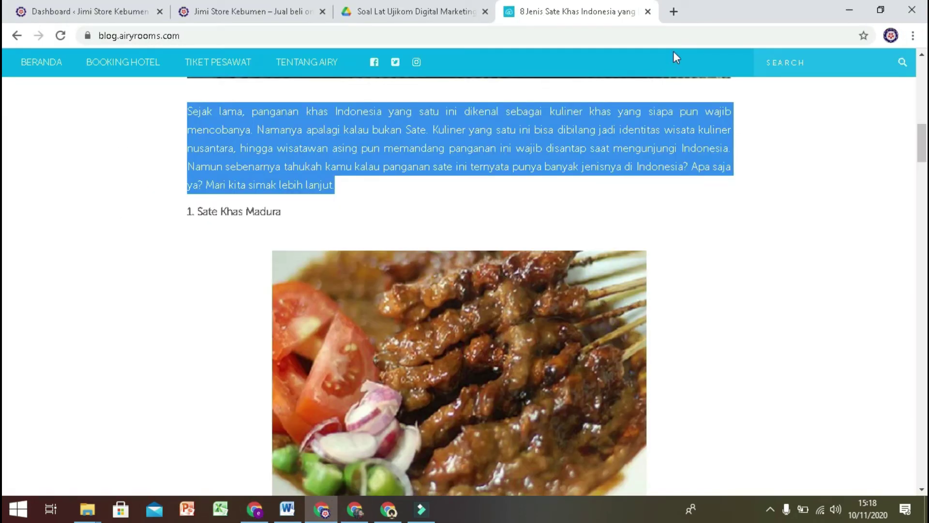
click(674, 14)
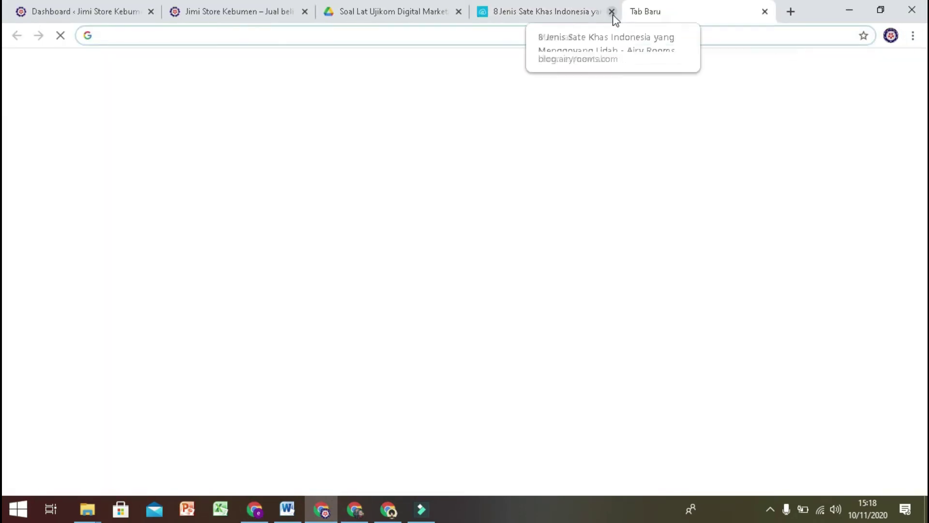
- Close the sate tab, search Google for 'plagiarism checker' and open the SmallSEOTools result
click(612, 13)
click(443, 35)
text(p)
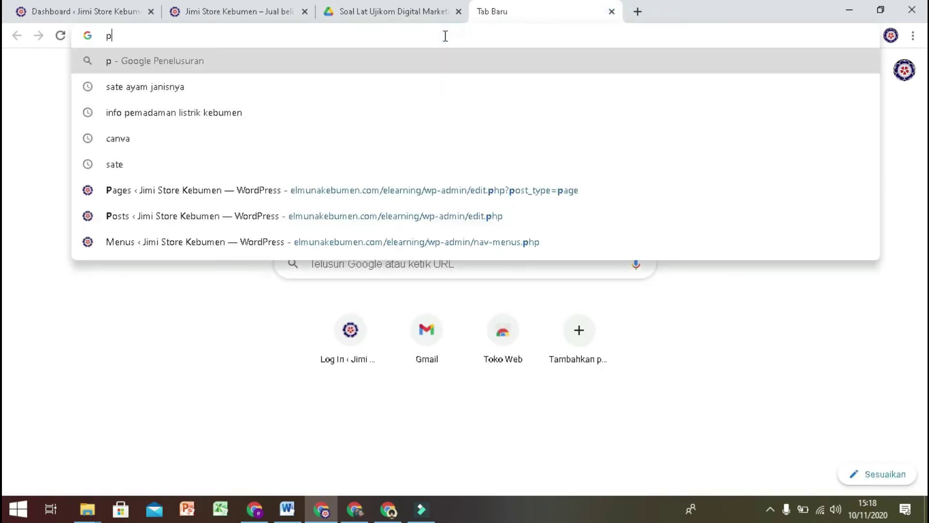
text(lagi)
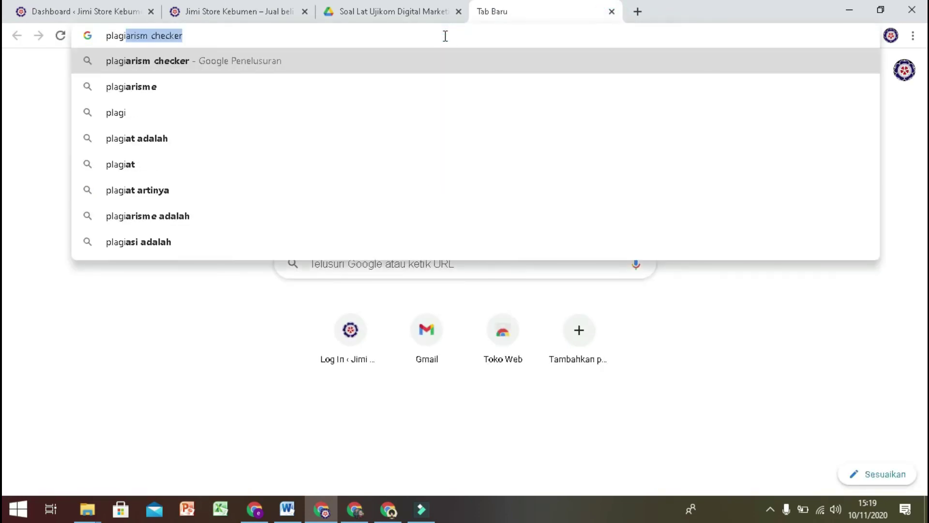
text(arism check)
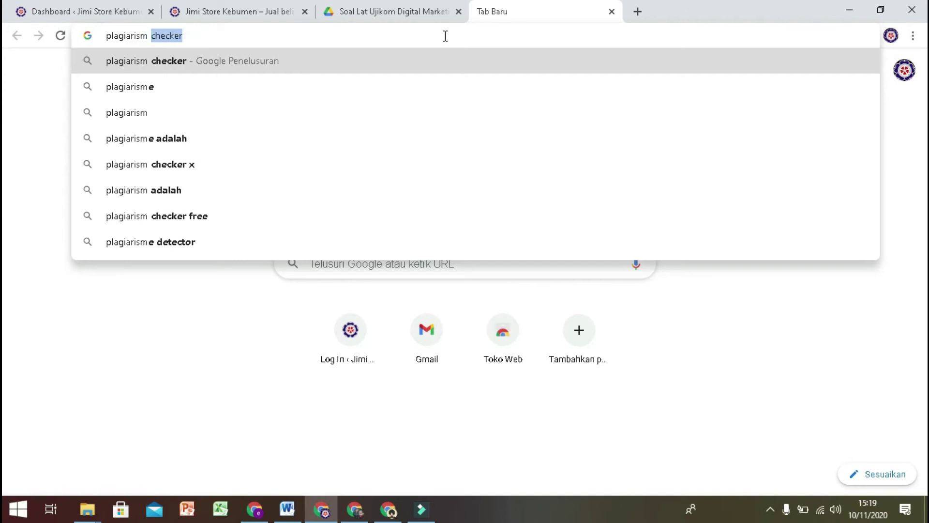
text(er)
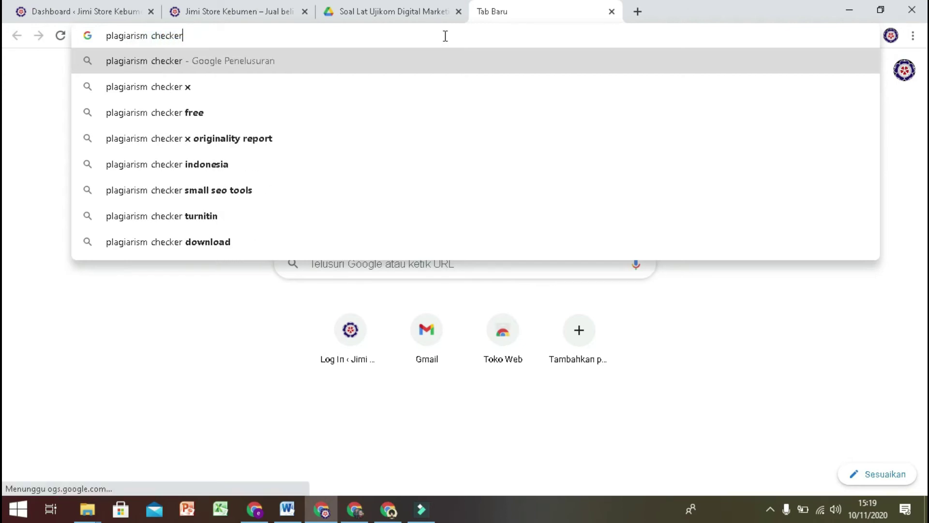
key(Return)
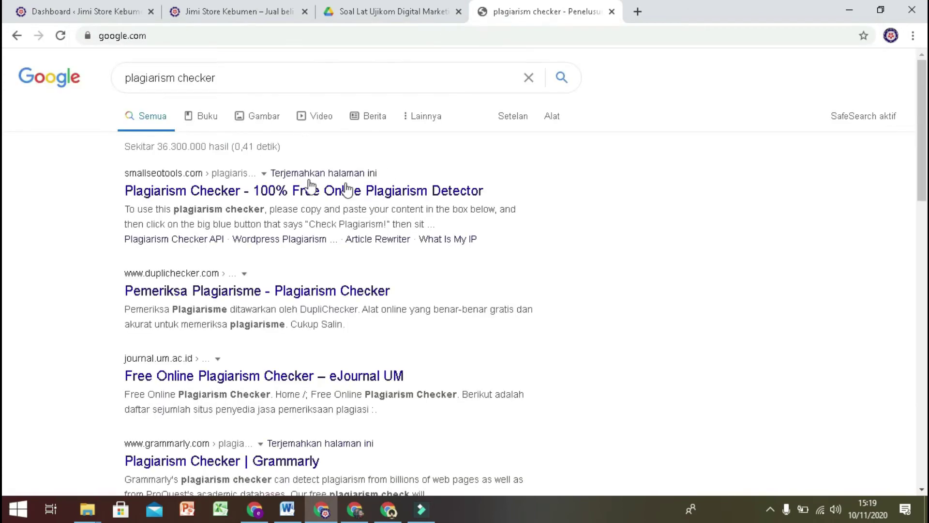
click(248, 193)
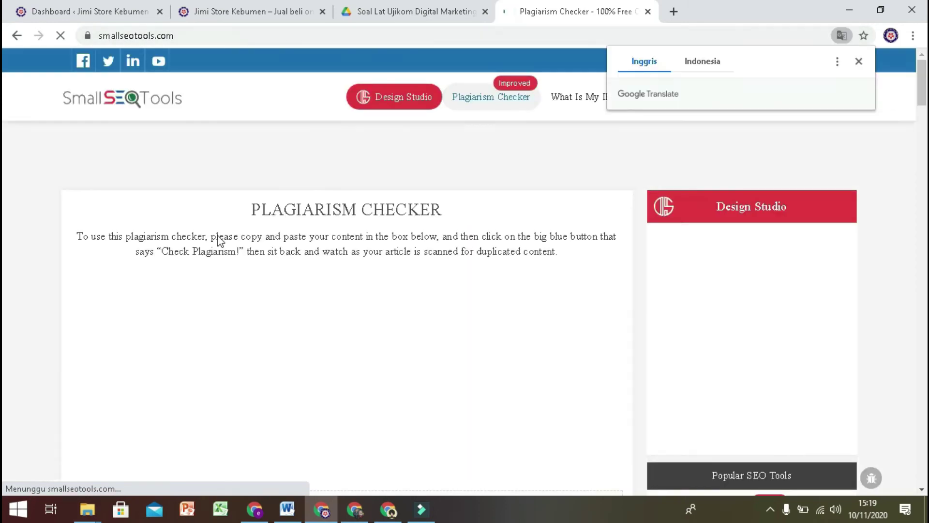
- Paste the sate intro paragraph into the SmallSEOTools checker and run Check Plagiarism
scroll(232, 262, down, 3)
scroll(242, 281, down, 5)
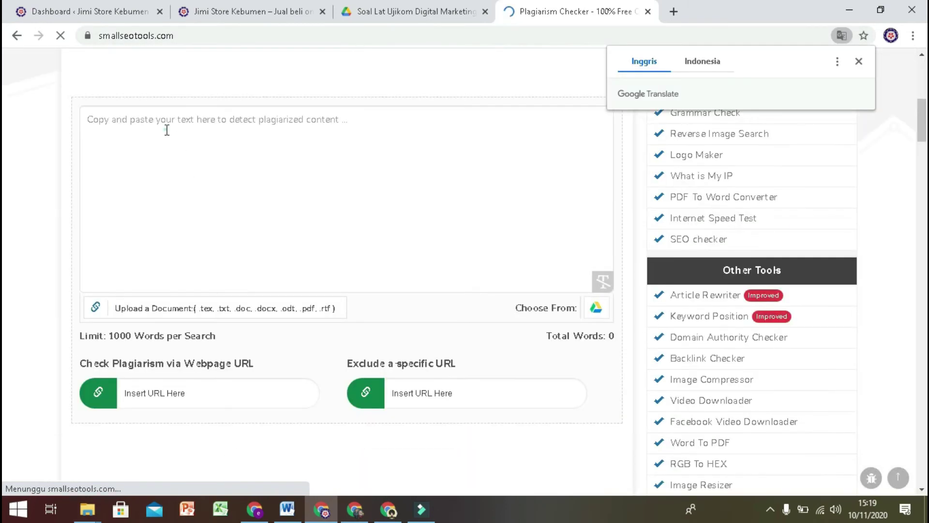
click(166, 130)
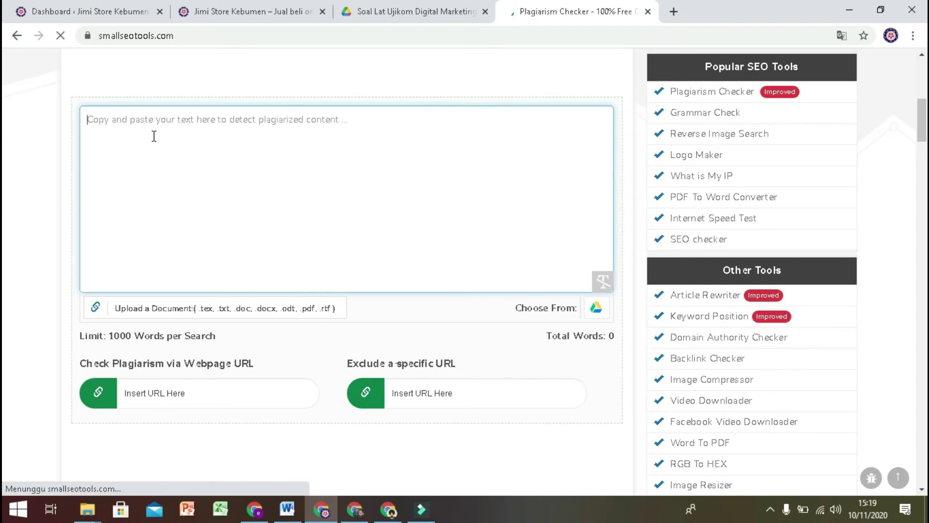
text(Sejak lama, panganan khas Indonesia yang satu ini dikenal sebagai kuliner khas yang siapa pun wajib mencobanya. Namanya apalagi kalau bukan Sate. Kuliner yang satu ini bisa dibilang jadi identitas wisata kuliner nusantara, hingga wisatawan asing pun memandang panganan ini wajib disantap saat mengunjungi Indonesia. Namun sebenarnya tahukah kamu kalau panganan sate ini ternyata punya banyak jenisnya di Indonesia? Apa saja ya? Mari kita simak lebih lanjut.)
scroll(315, 354, down, 4)
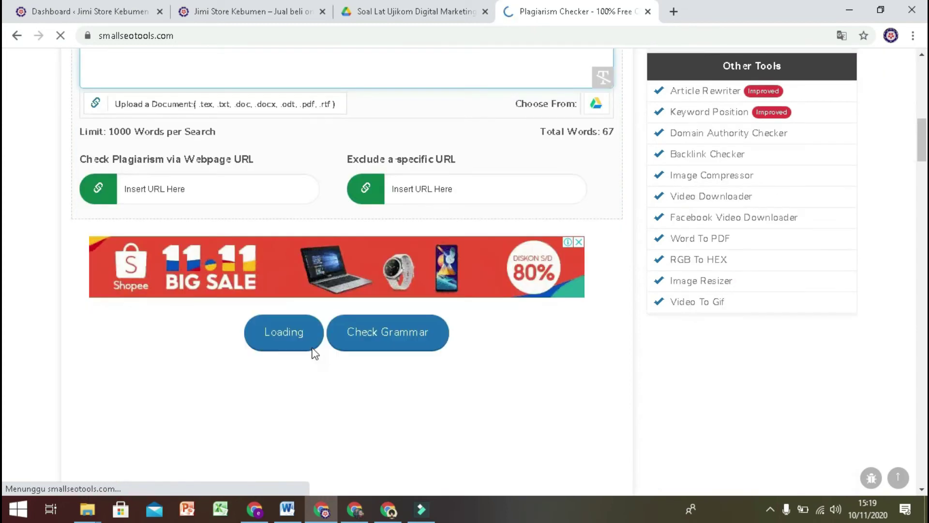
scroll(313, 352, down, 2)
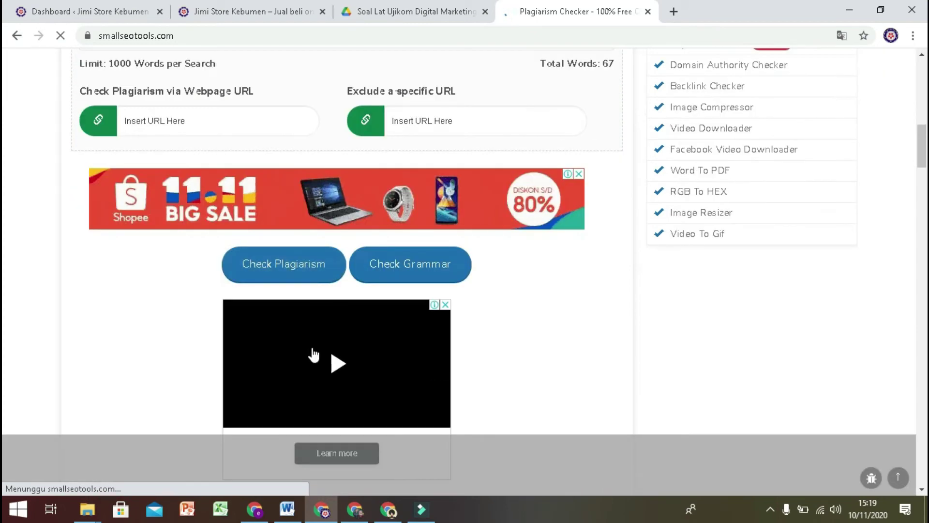
click(285, 277)
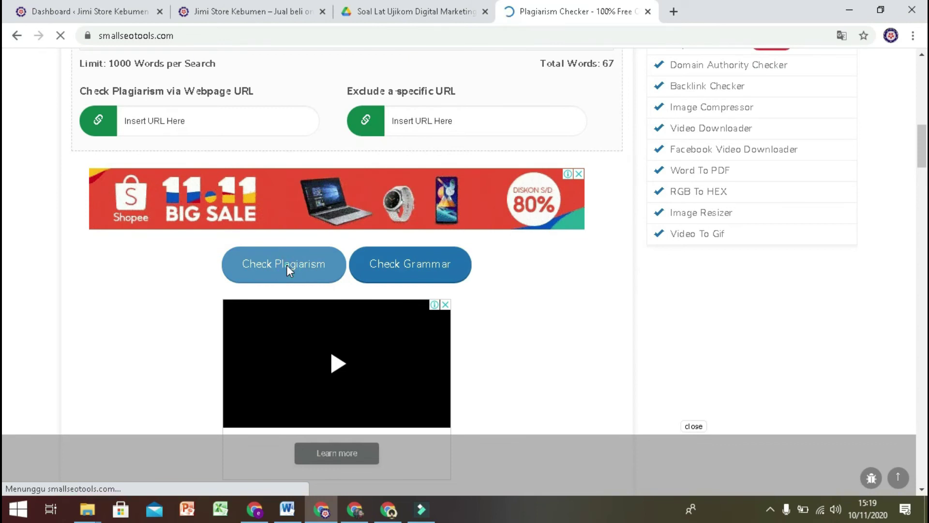
- Scroll through the plagiarism check page to review the results for the pasted paragraph
scroll(452, 323, up, 10)
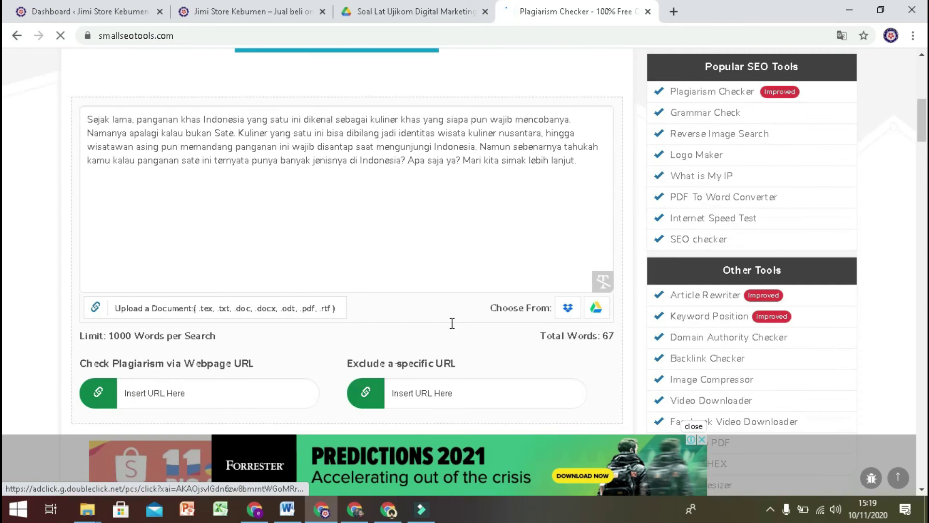
scroll(452, 323, up, 2)
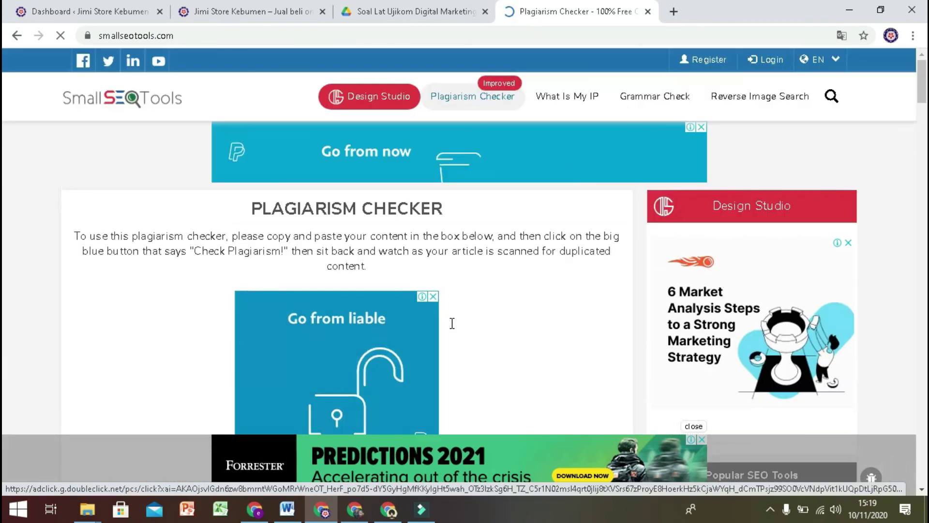
scroll(452, 323, down, 6)
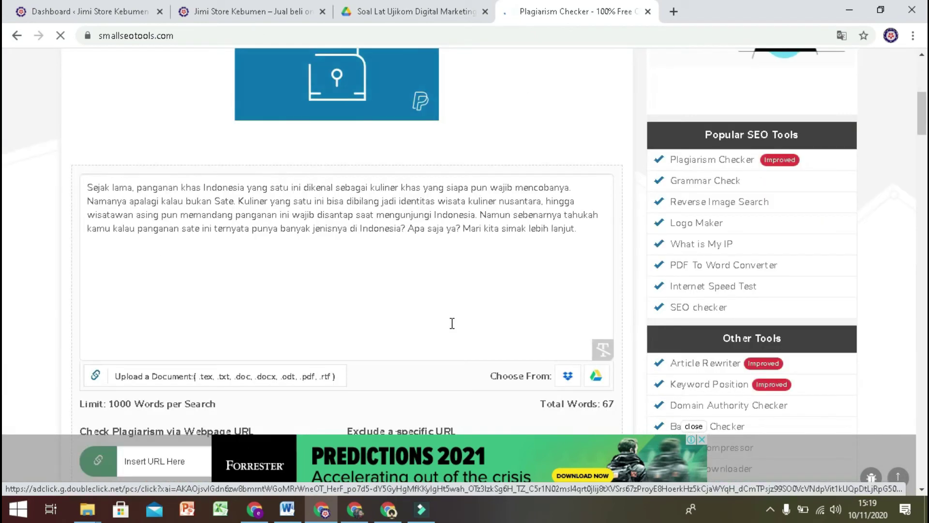
scroll(452, 323, down, 1)
scroll(452, 329, down, 3)
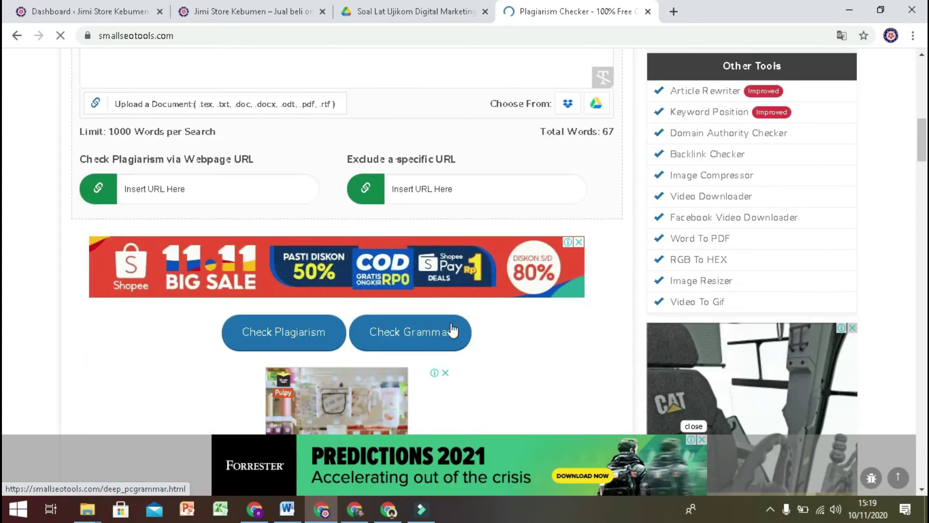
scroll(450, 331, down, 3)
scroll(439, 331, down, 3)
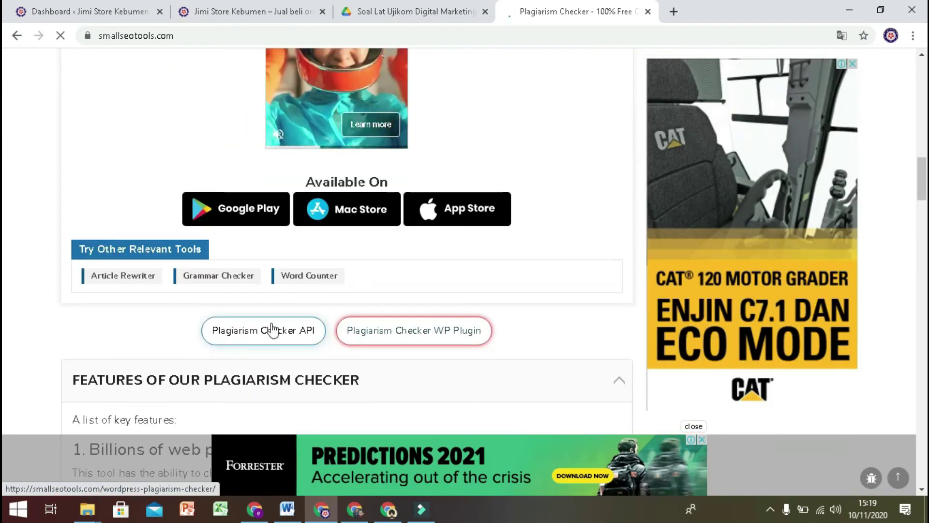
scroll(257, 332, up, 1)
scroll(260, 333, up, 10)
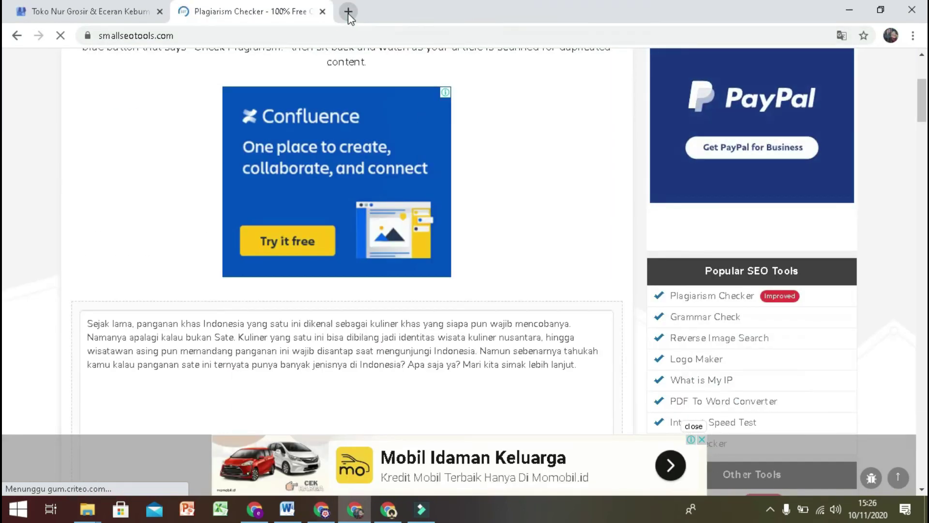
click(347, 12)
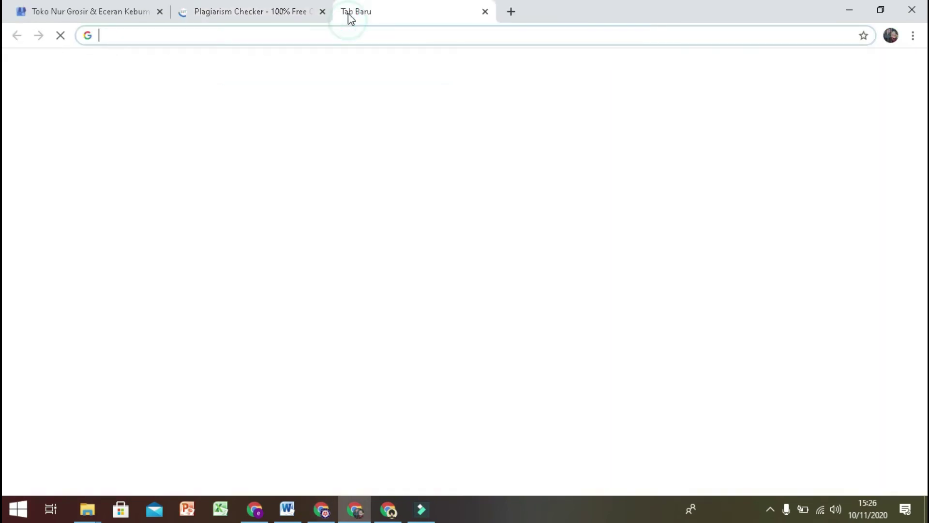
- Close the plagiarism checker tab and try loading spinner.id directly, retrying when it fails
click(323, 11)
click(275, 38)
text(spin)
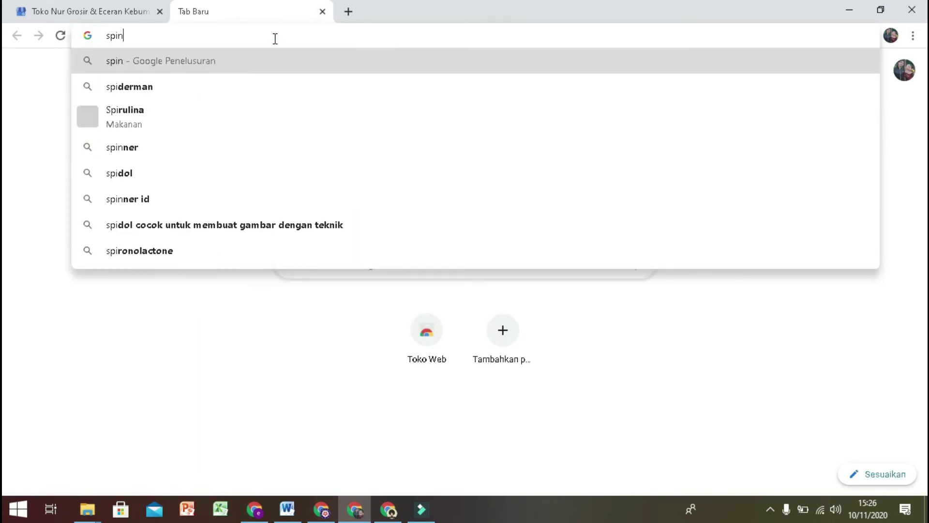
text(ner.id)
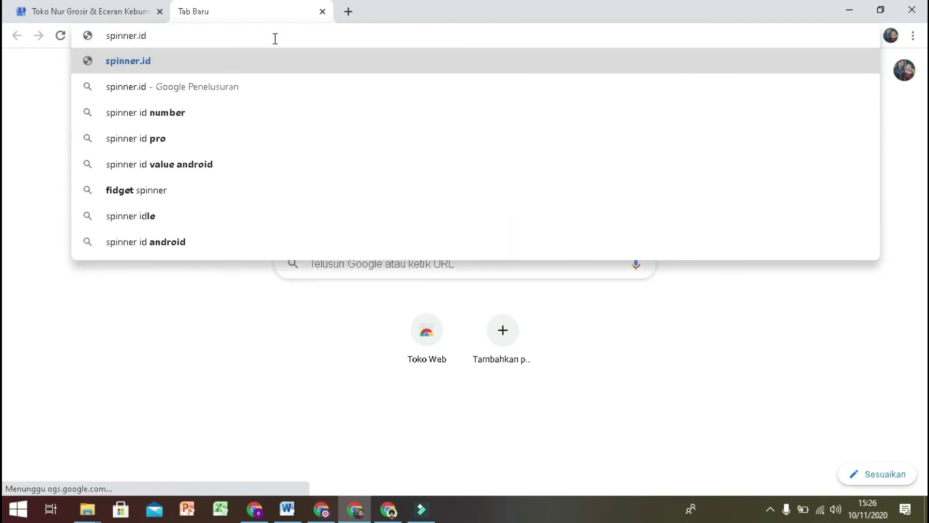
key(Return)
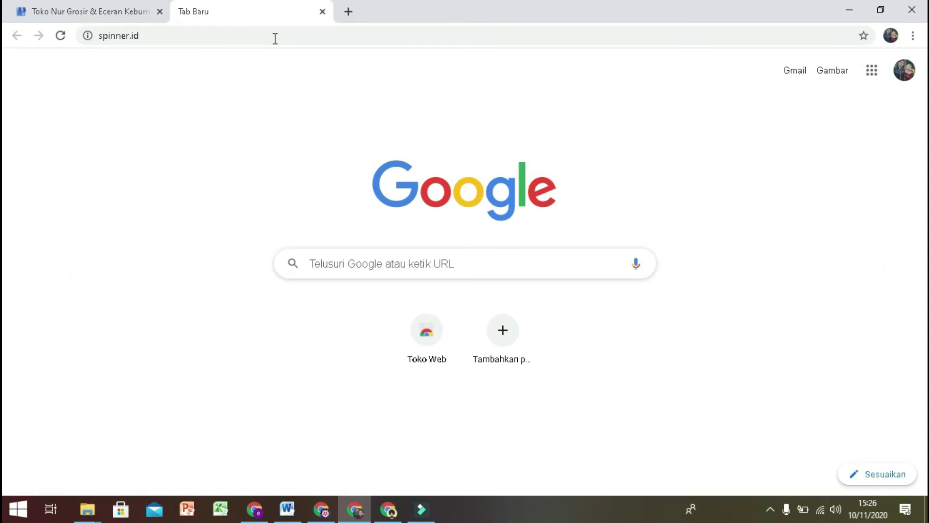
click(60, 37)
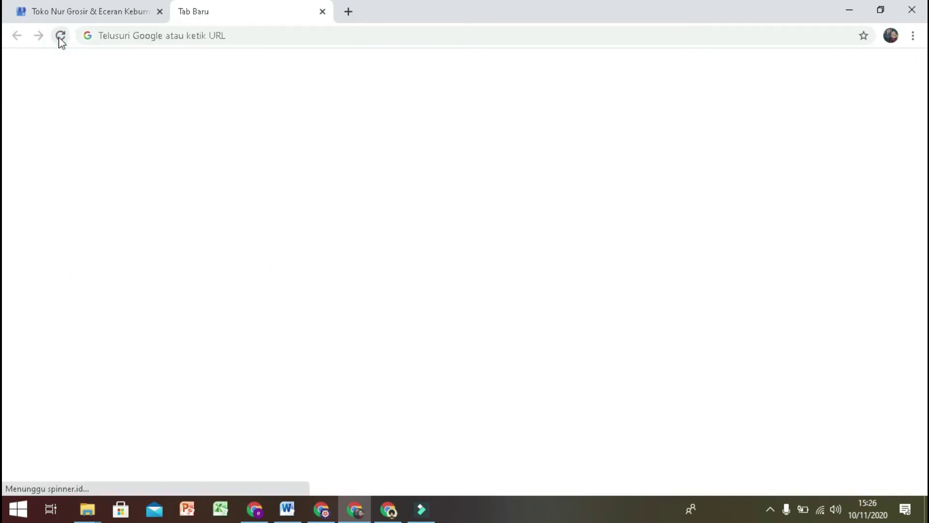
- Search Google for 'spinner id' and open the Spinner.id website result
click(119, 34)
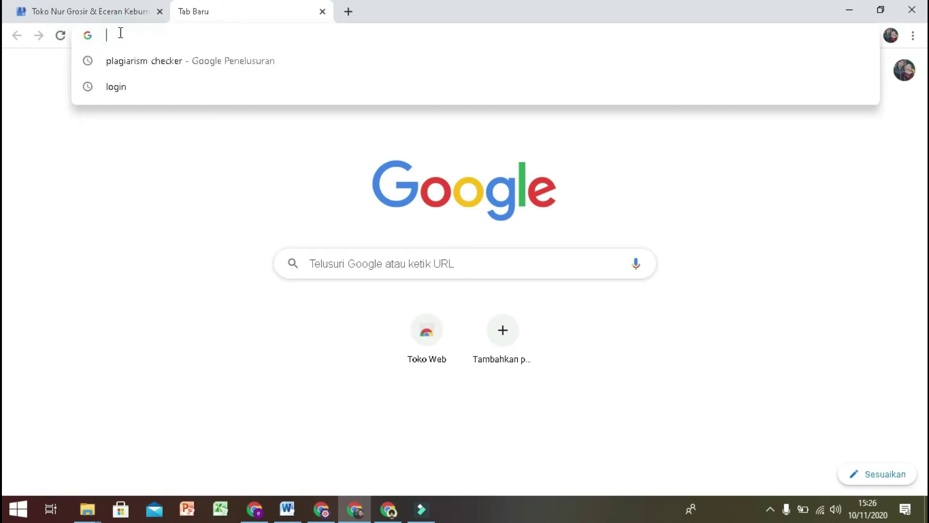
text(s[)
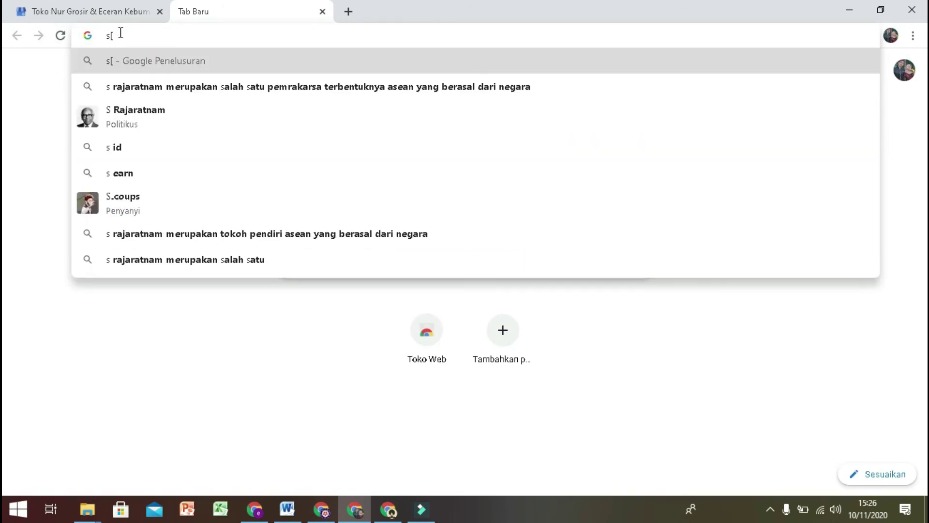
key(BackSpace)
text(pinn)
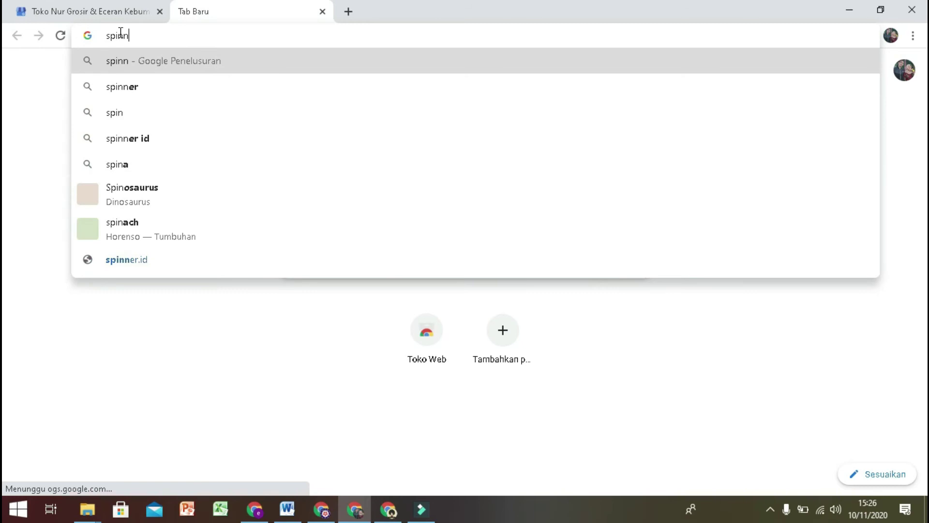
text(er id)
click(164, 86)
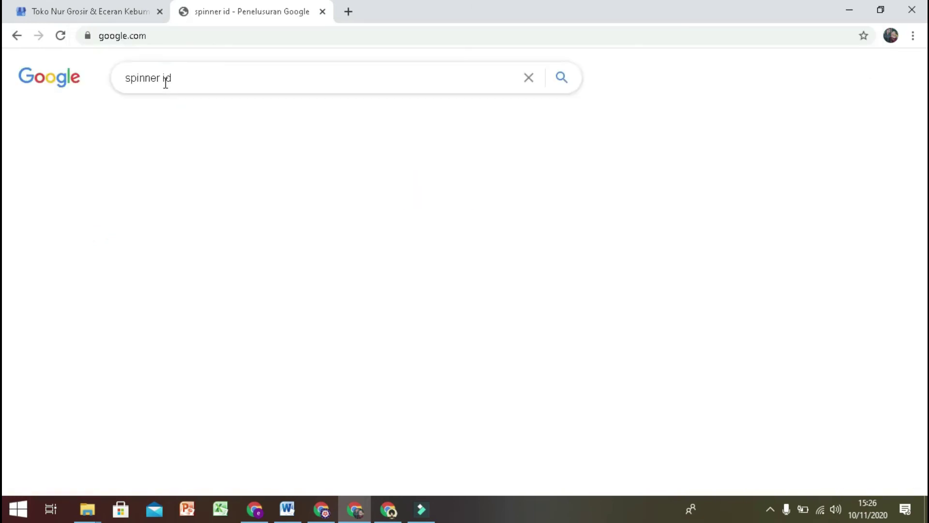
click(151, 193)
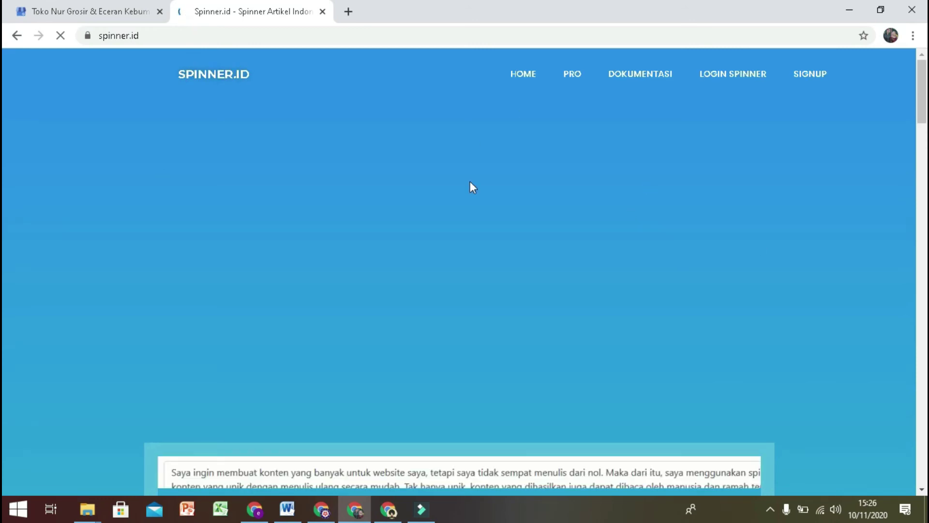
- In Spinner.id's Adjust Text demo, replace 'membuat' with the synonym 'menciptakan'
scroll(470, 195, down, 4)
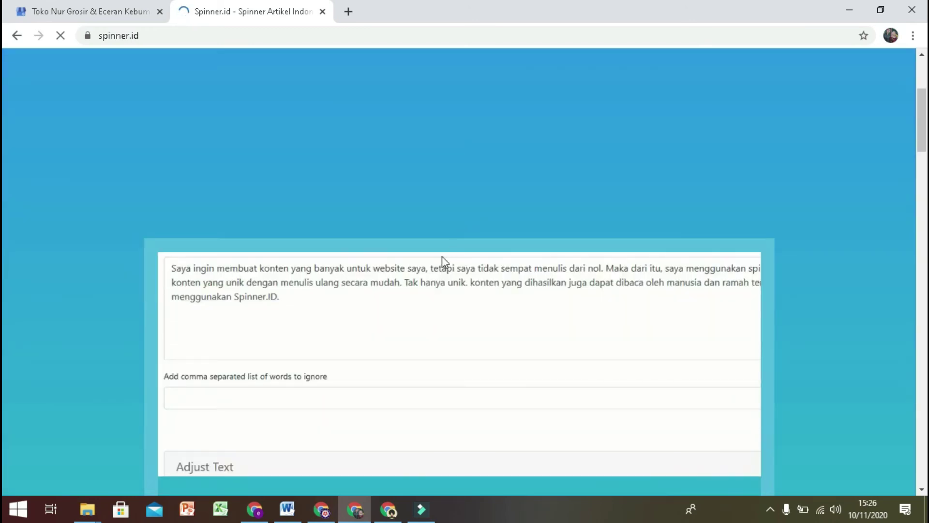
scroll(440, 258, down, 5)
scroll(440, 260, up, 3)
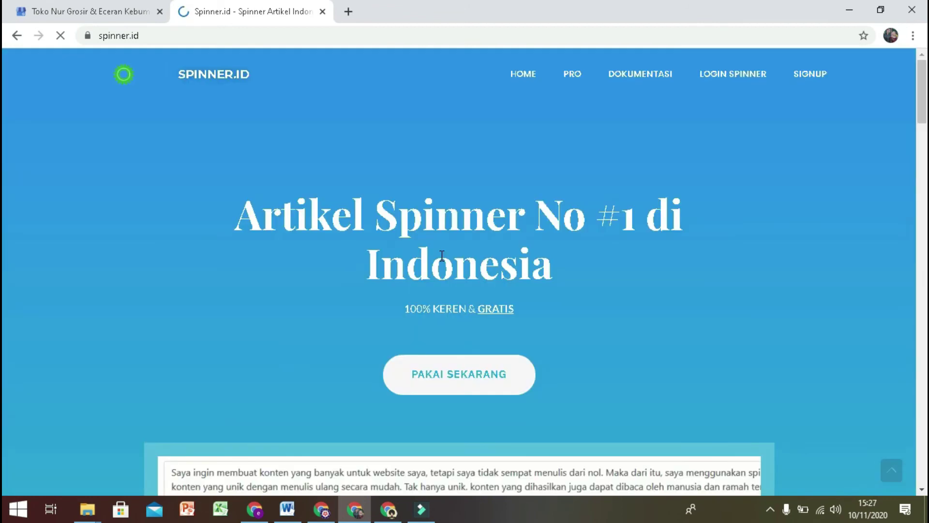
scroll(440, 259, down, 5)
click(257, 438)
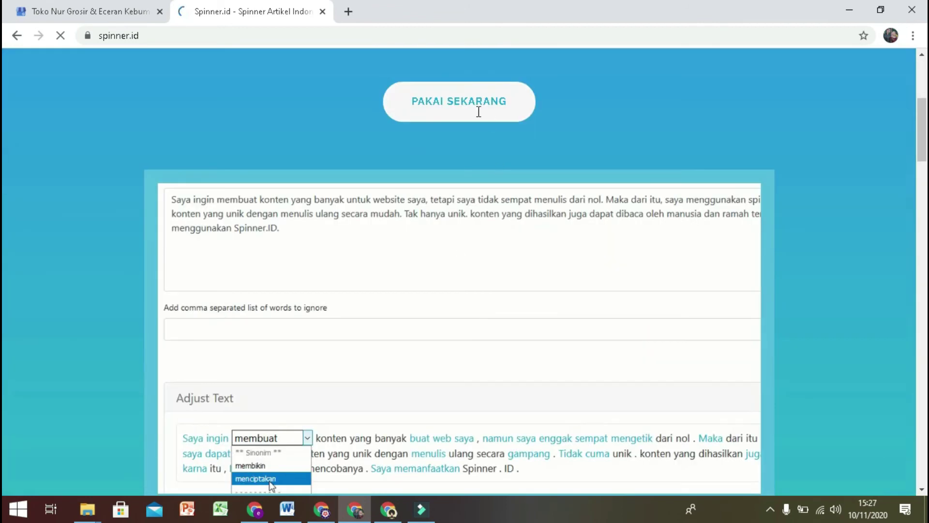
click(261, 479)
scroll(445, 256, down, 6)
scroll(498, 258, up, 8)
scroll(498, 258, up, 4)
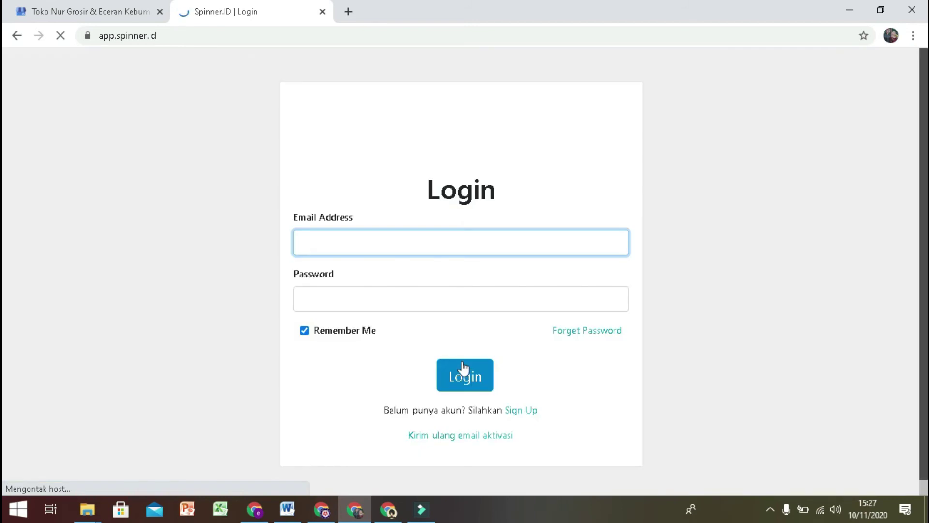
- Log in to Spinner.id with the account e-mail and password, passing the robot check
scroll(358, 300, down, 1)
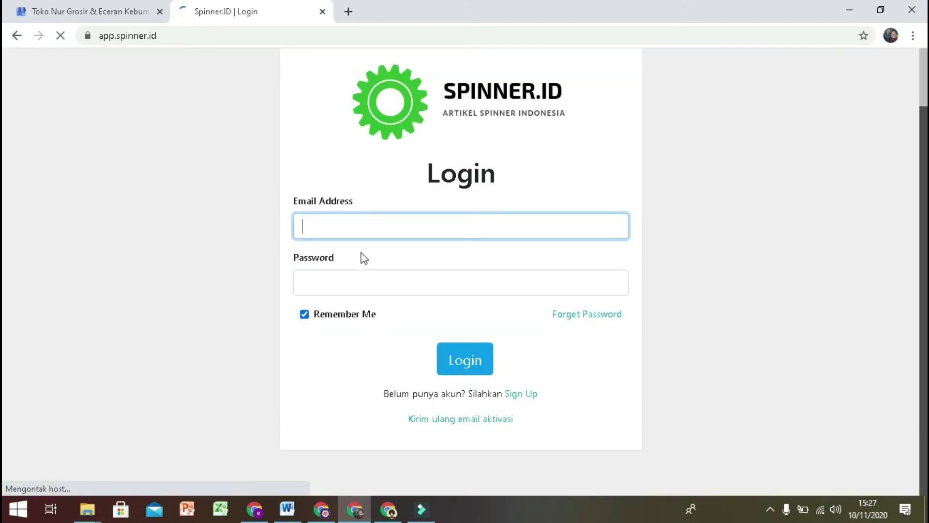
click(347, 232)
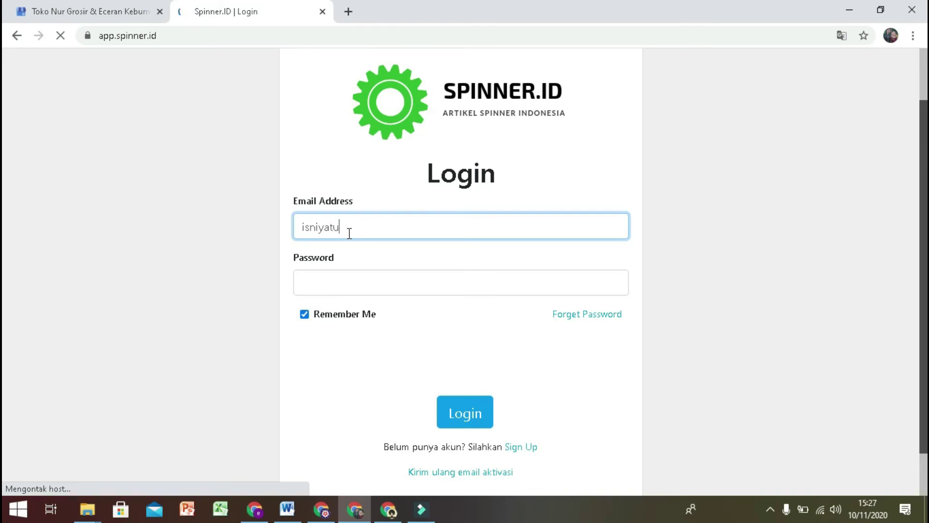
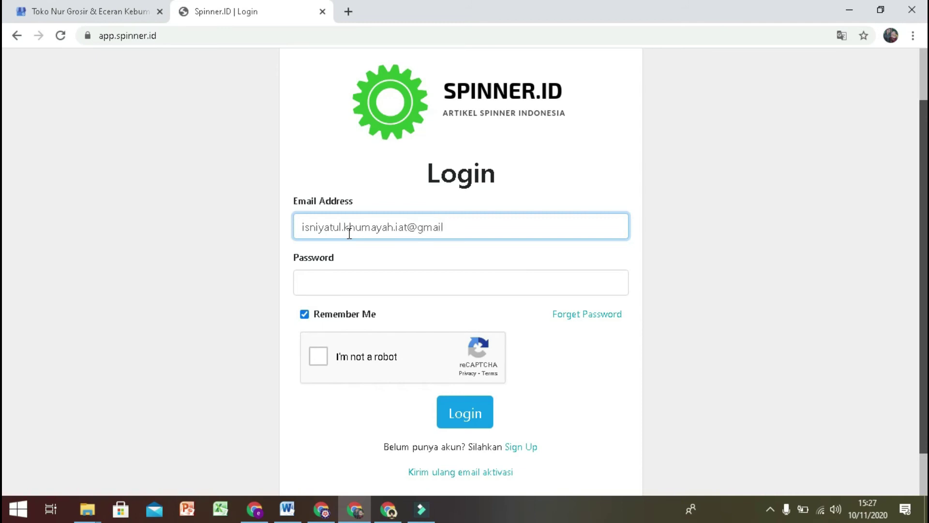
click(356, 288)
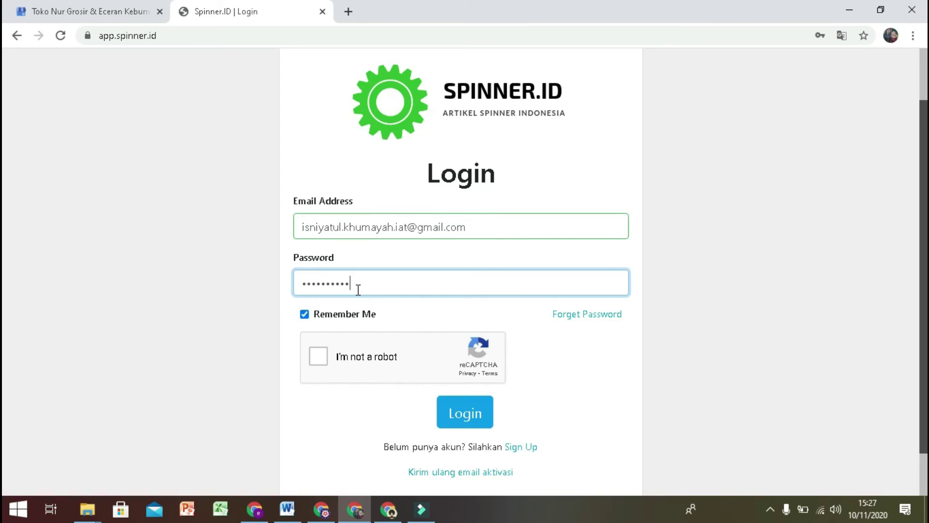
click(318, 356)
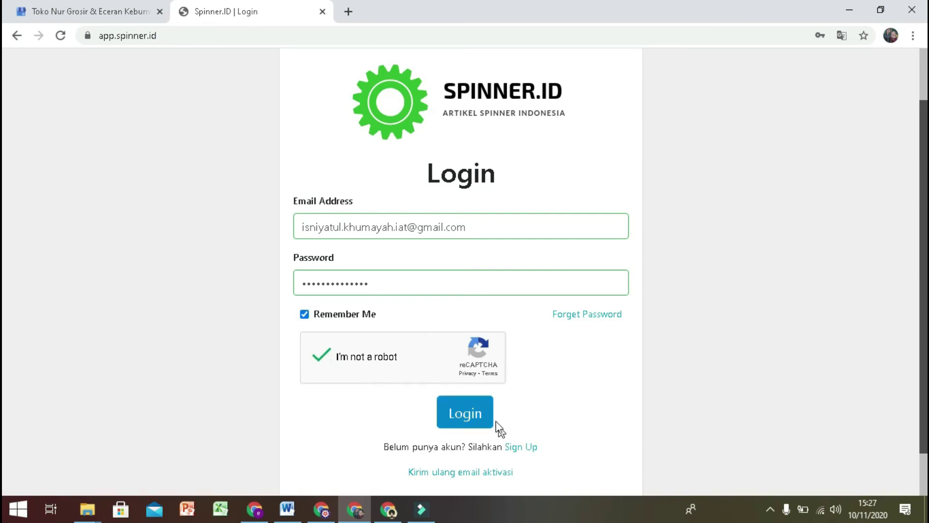
click(465, 415)
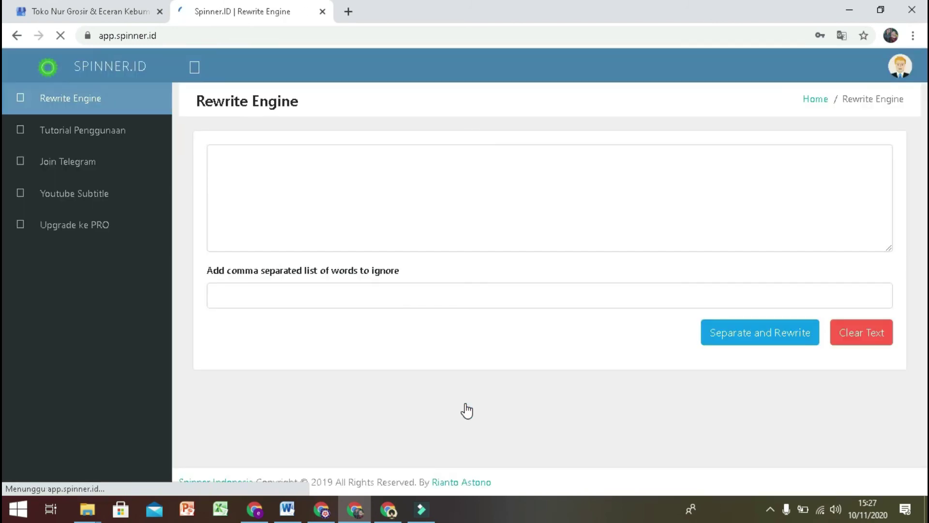
- Paste the sate intro paragraph into the Rewrite Engine, dismiss the save-password prompt, and rewrite it
click(261, 164)
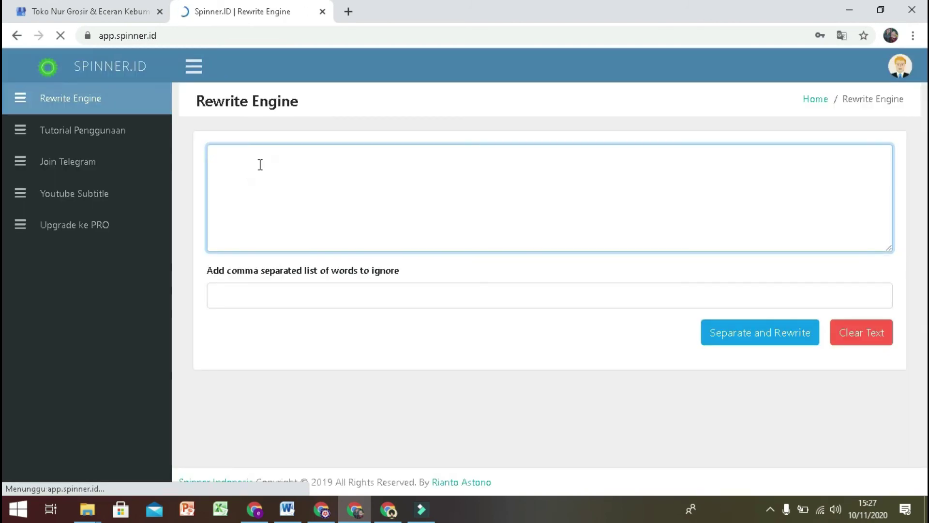
key(ctrl+v)
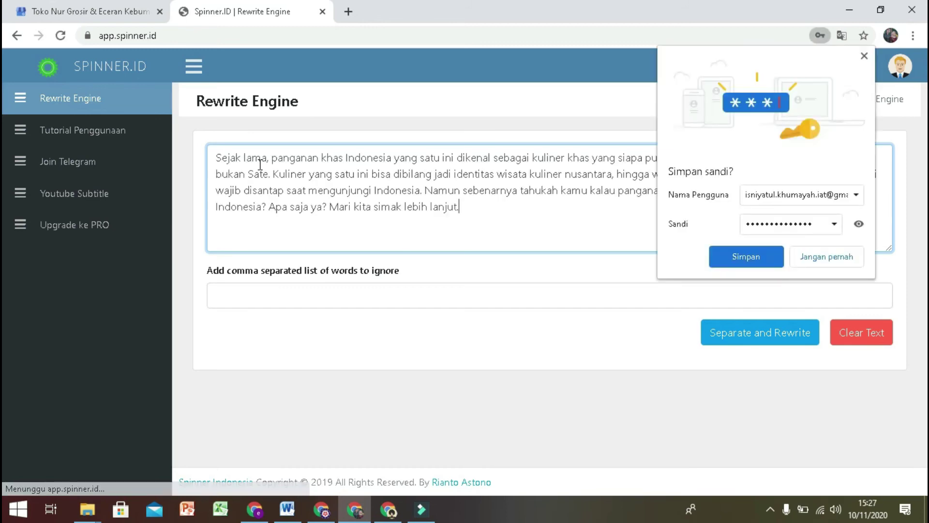
click(863, 57)
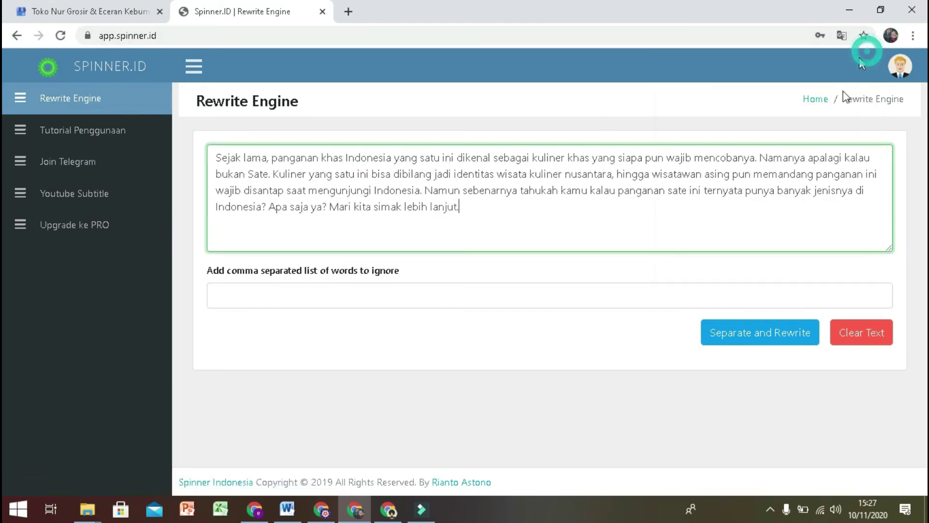
click(776, 334)
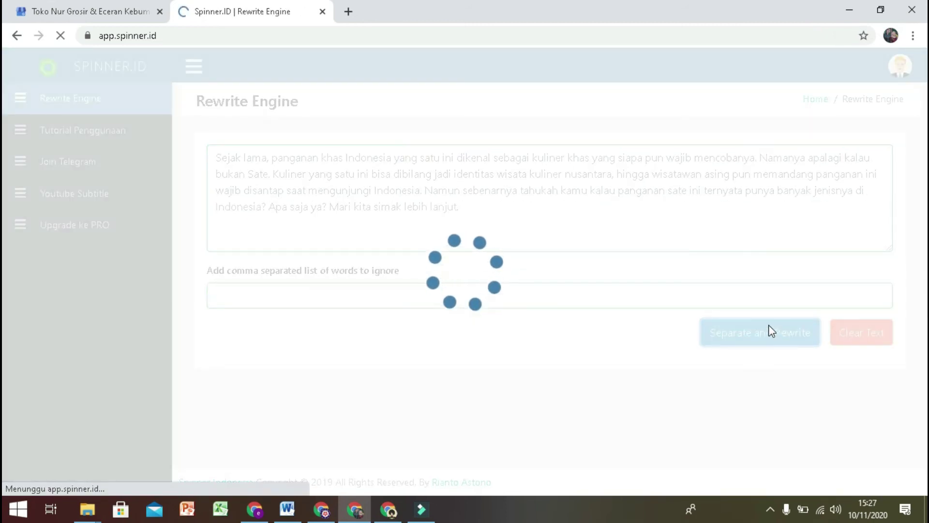
- Select the whole rewritten 'Semenjak lama…' paragraph in the Final Text box
scroll(375, 293, down, 4)
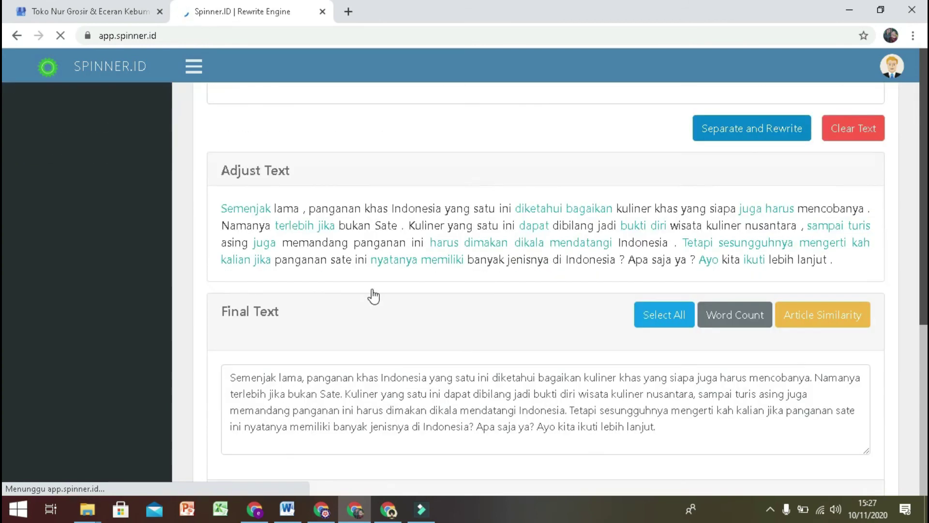
scroll(256, 288, down, 2)
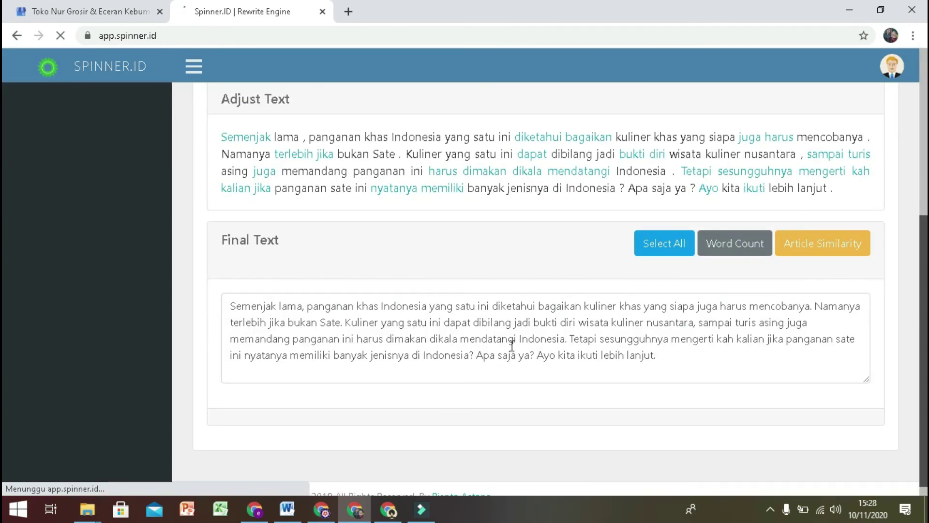
scroll(512, 343, up, 6)
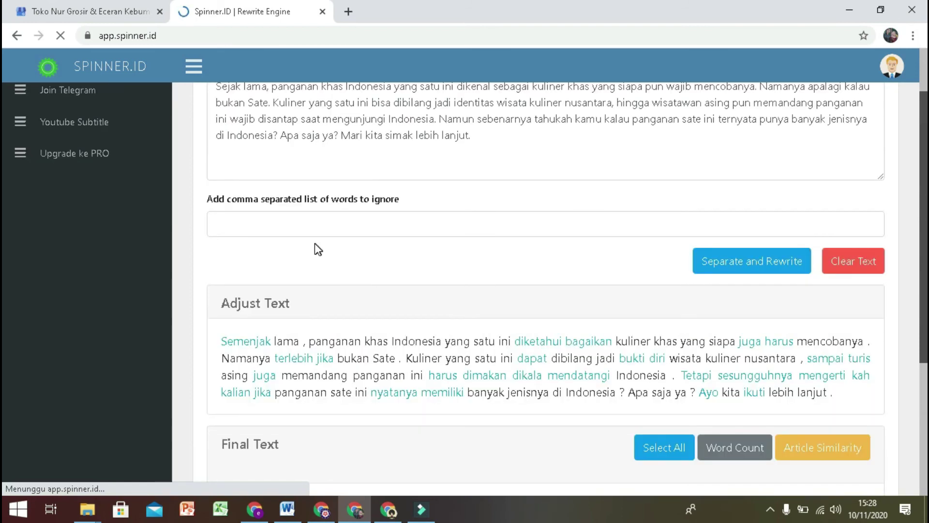
scroll(364, 324, down, 6)
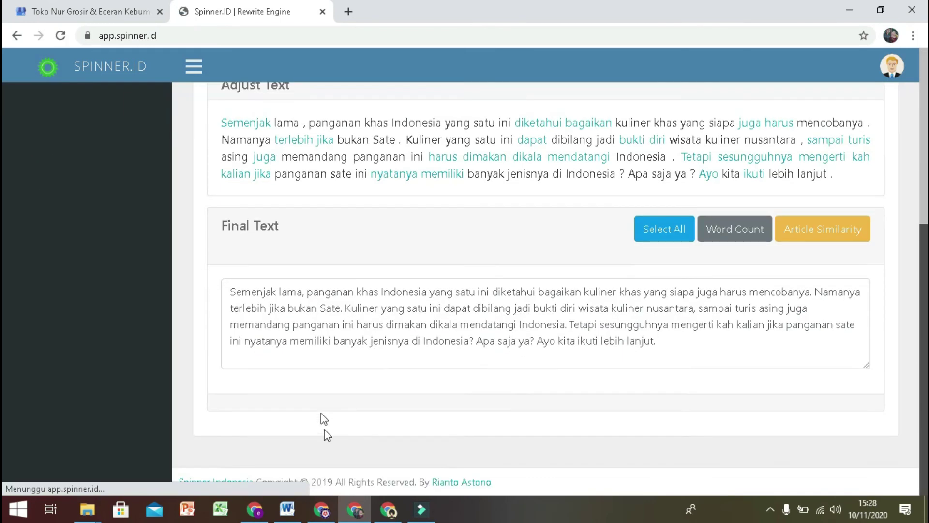
drag(687, 350, 211, 273)
key(ctrl+c)
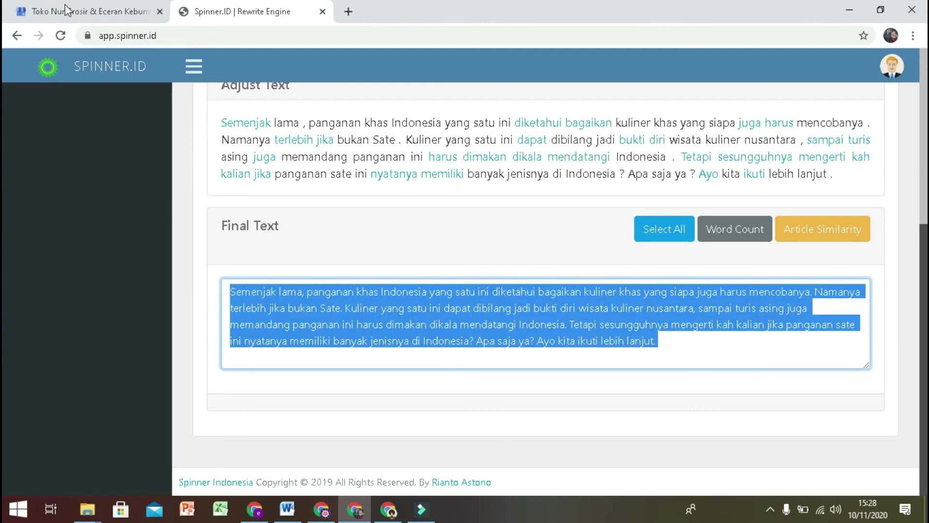
click(285, 514)
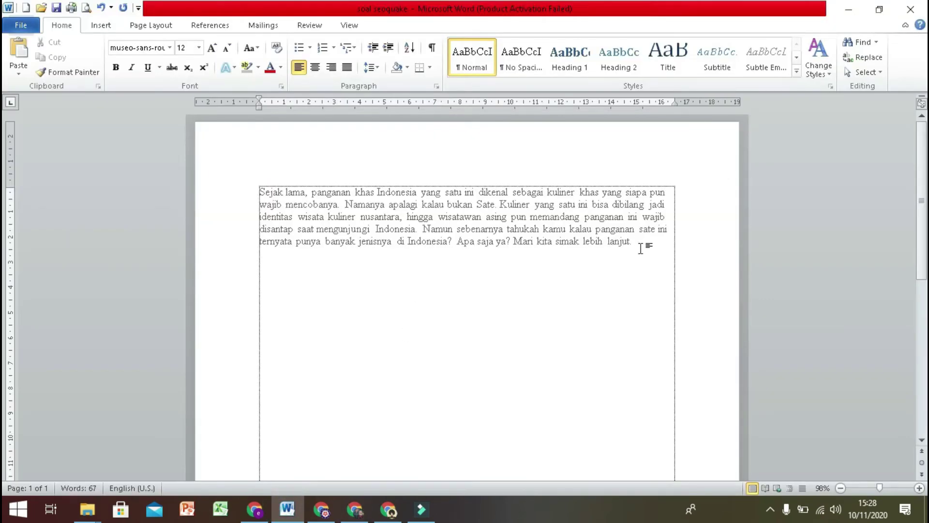
- Paste the rewritten paragraph over the original sate paragraph in the Word document
drag(639, 243, 228, 190)
key(ctrl+v)
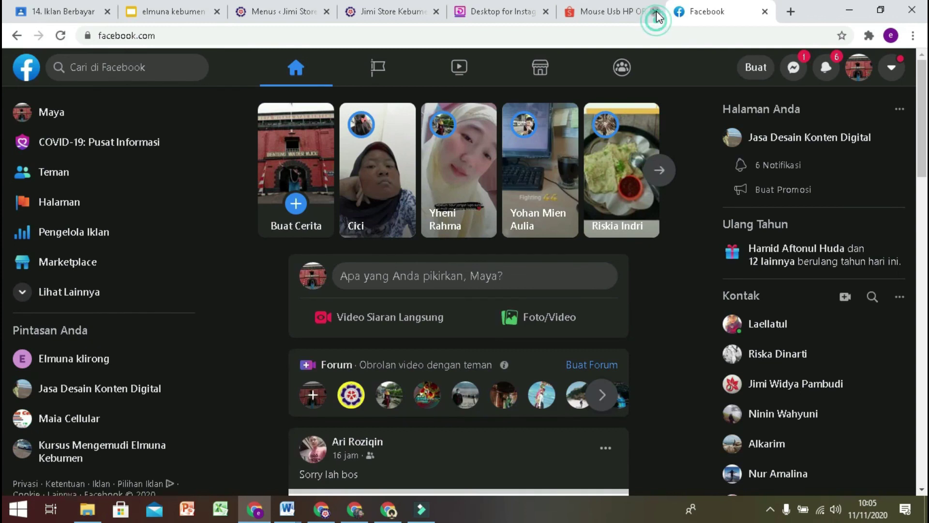
- Close the mouse product tab and start creating a new Facebook Page from the Pages list
click(655, 11)
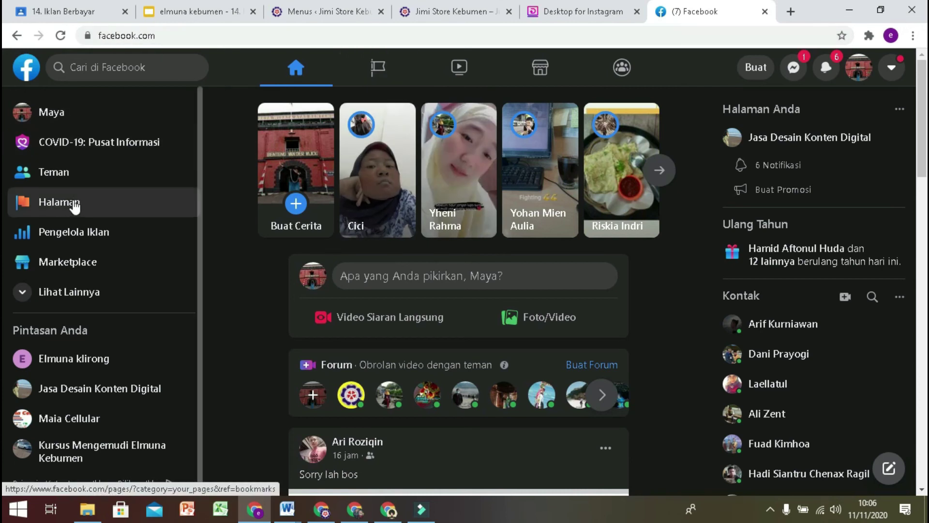
click(54, 199)
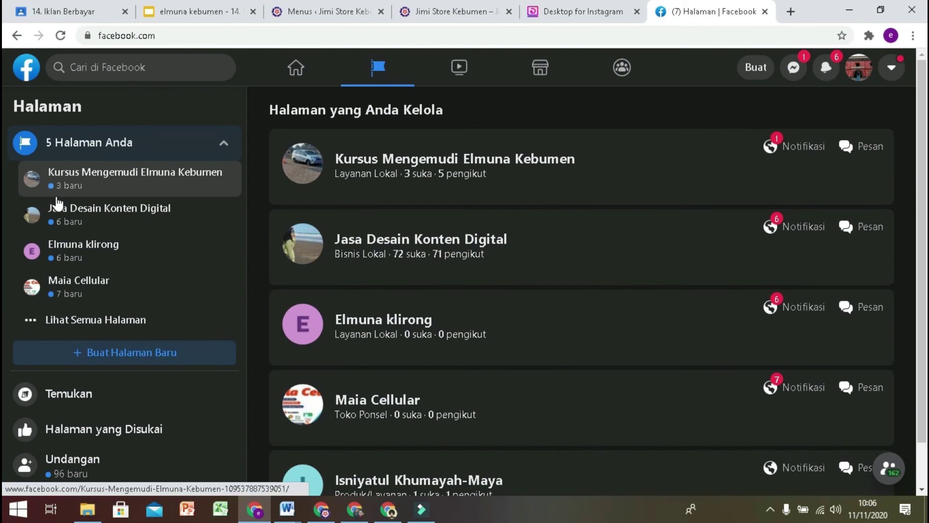
click(753, 69)
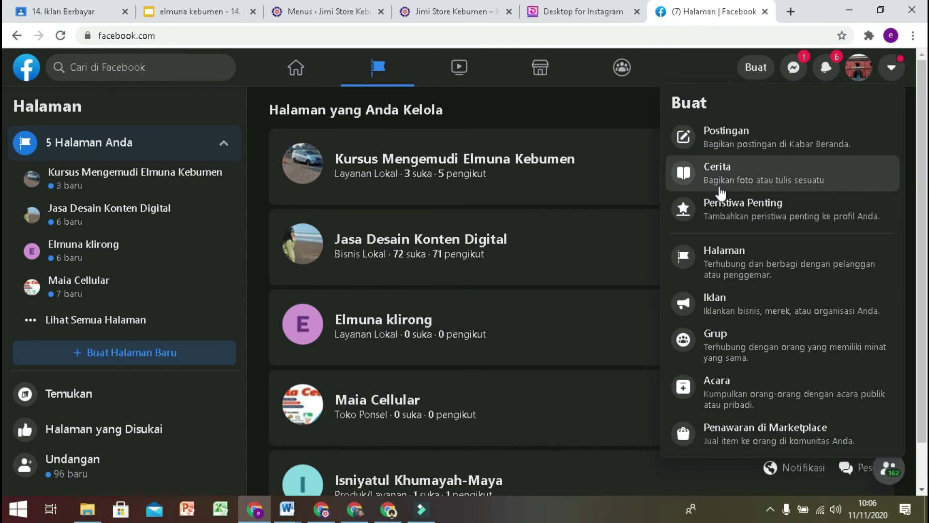
click(740, 254)
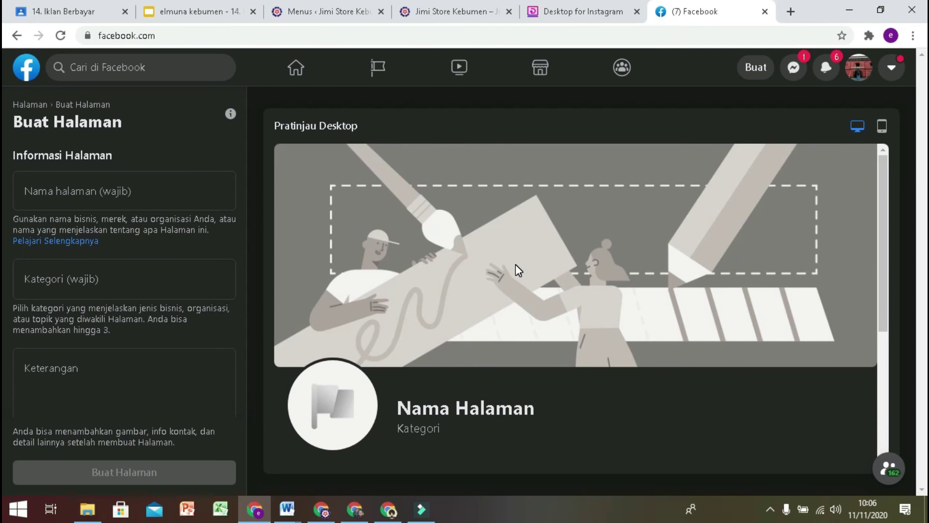
- Look over the empty Create Page form, then go back to the managed Pages list
scroll(515, 264, down, 3)
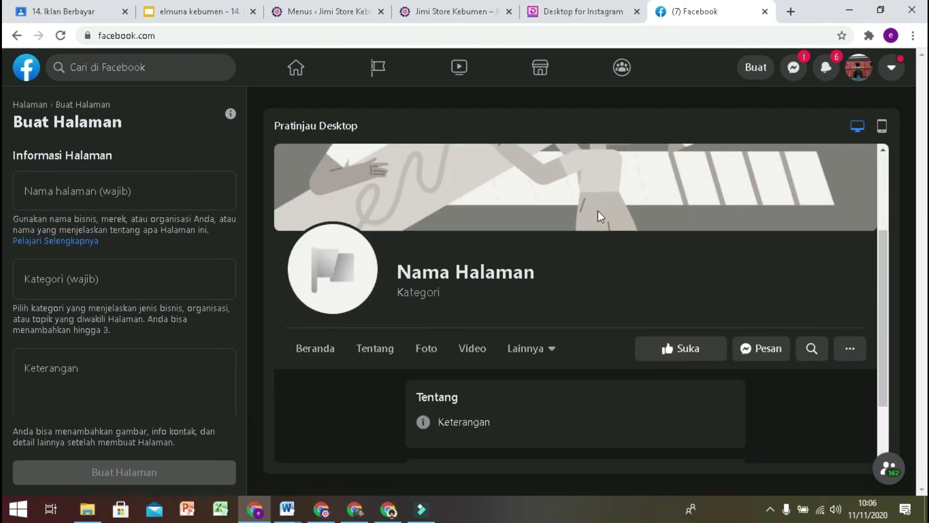
scroll(591, 295, down, 2)
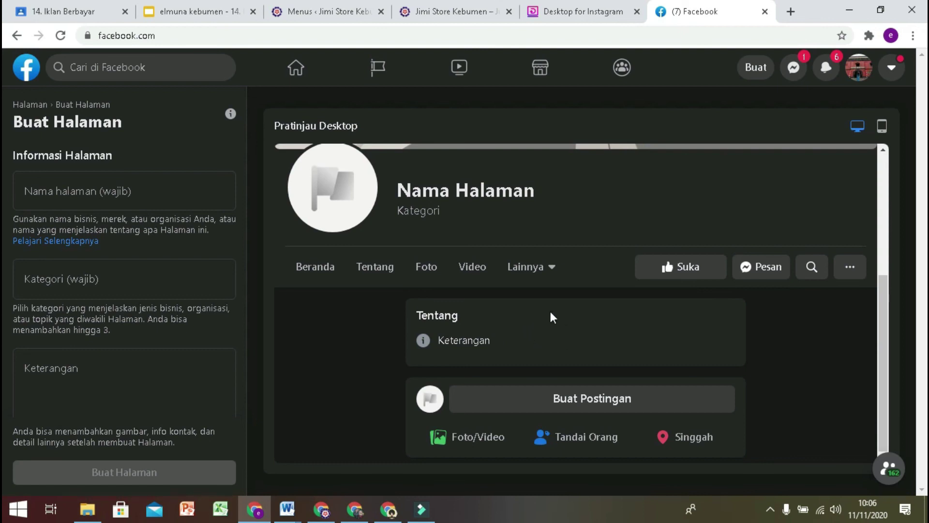
scroll(139, 315, down, 1)
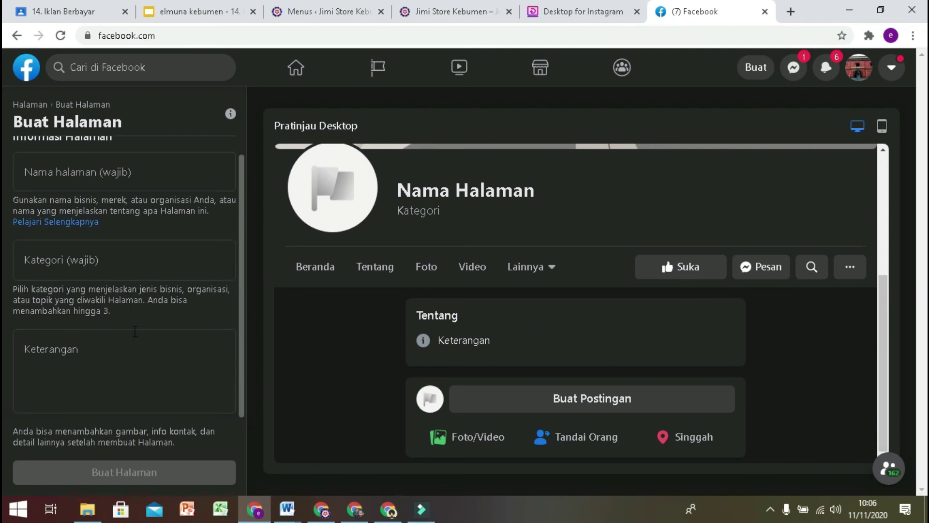
scroll(135, 338, up, 1)
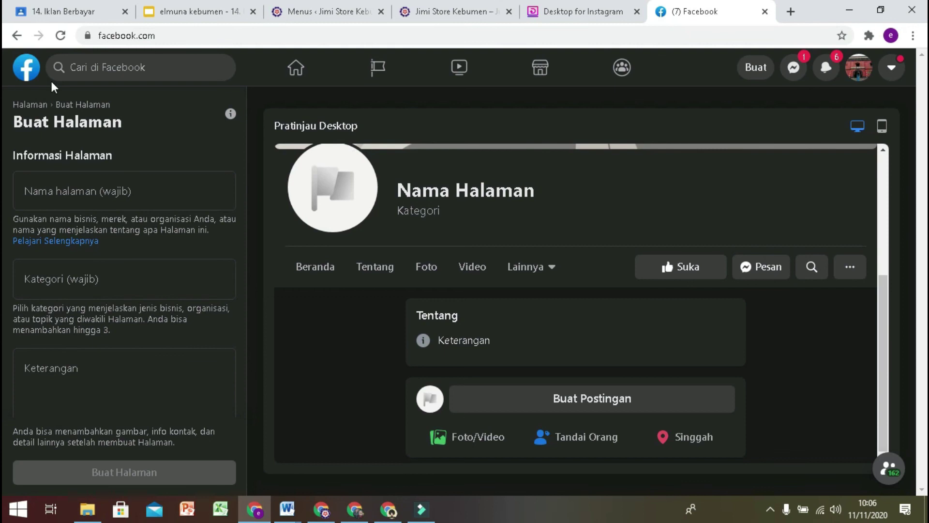
click(17, 36)
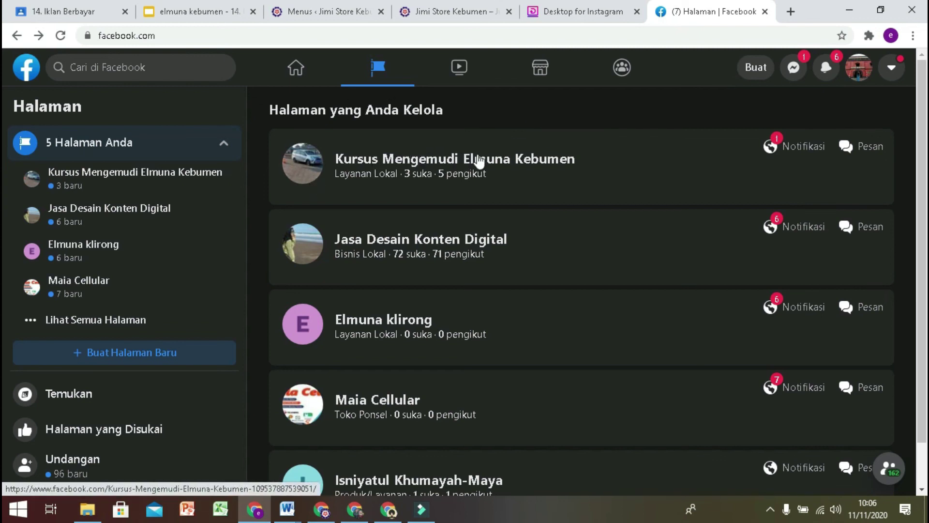
- Start a promotion for the Kursus Mengemudi Elmuna Kebumen page, then view the 14. Iklan Berbayar brief
click(455, 159)
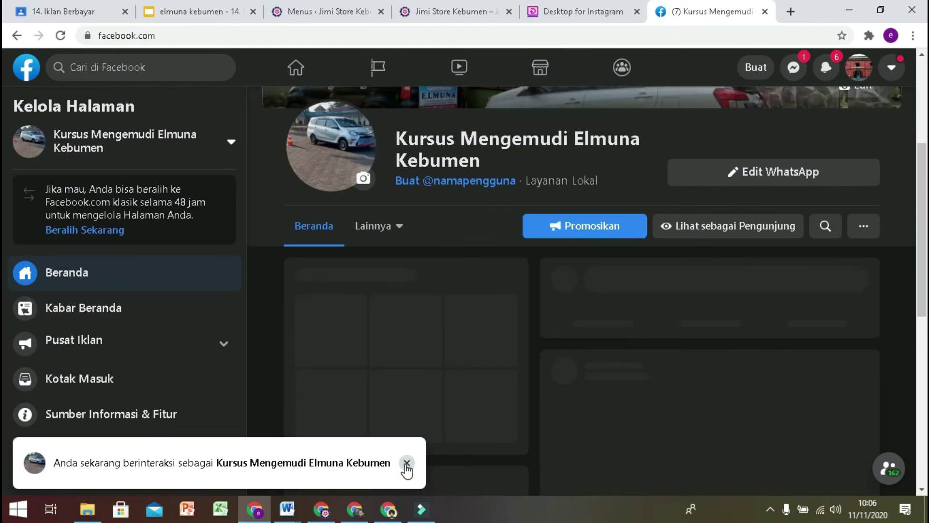
click(406, 464)
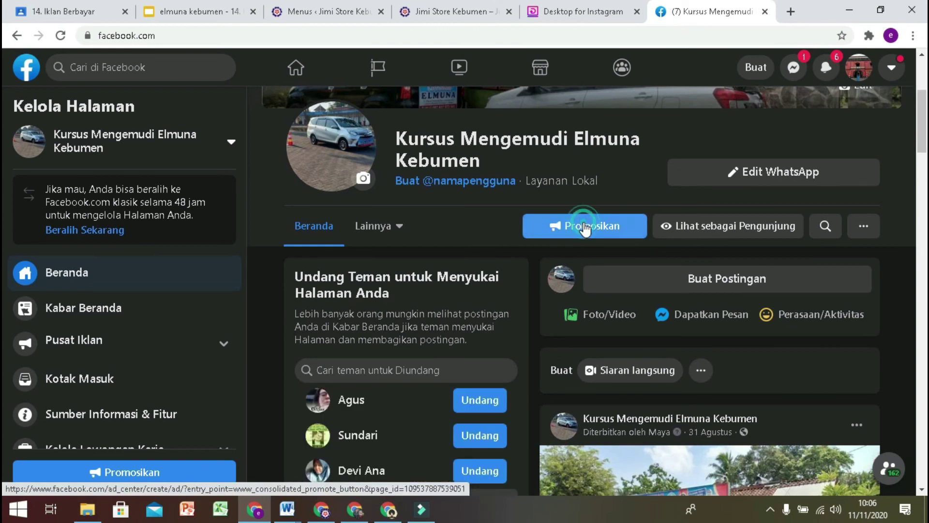
click(585, 226)
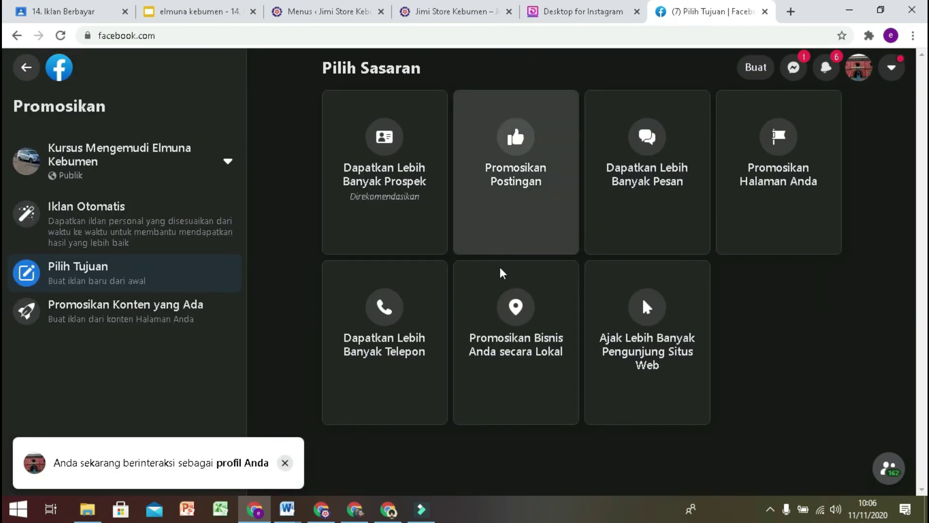
click(62, 10)
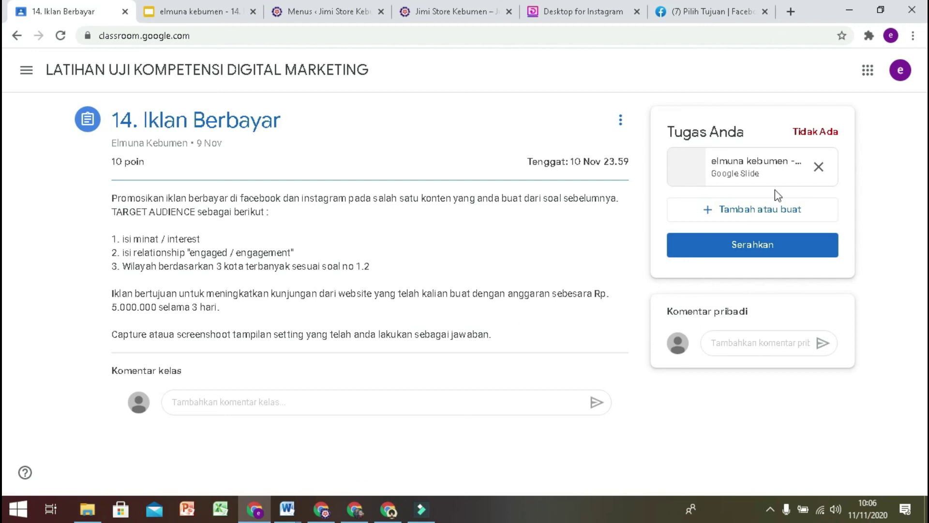
- Pick the 'Ajak Lebih Banyak Pengunjung Situs Web' goal for the Facebook ad
click(724, 10)
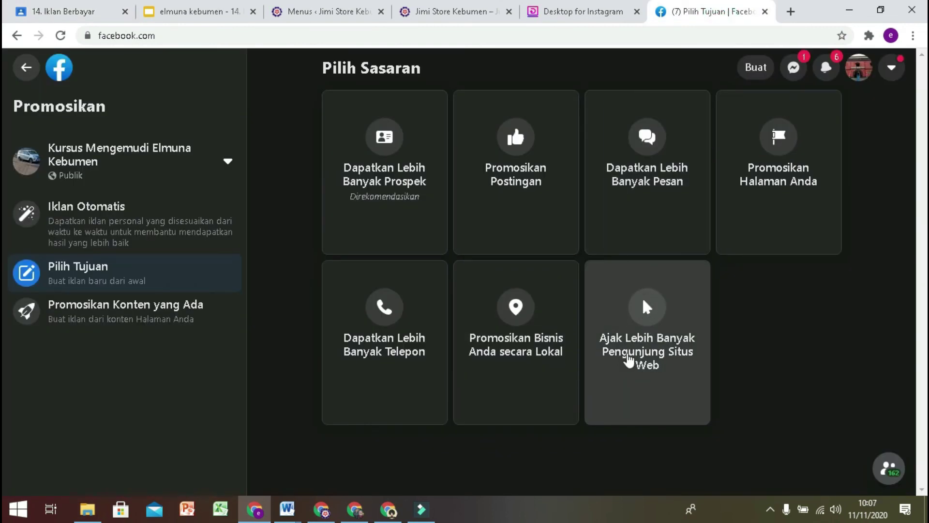
click(645, 306)
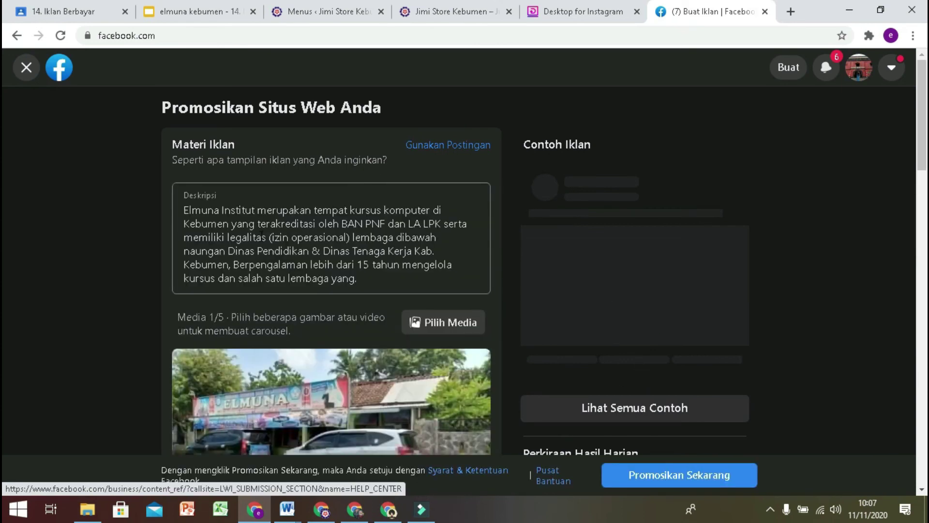
- Review the ad's audience, 5-day duration and Rp 70.000 daily budget, cancelling an accidental screen capture
scroll(332, 407, down, 2)
scroll(280, 356, up, 2)
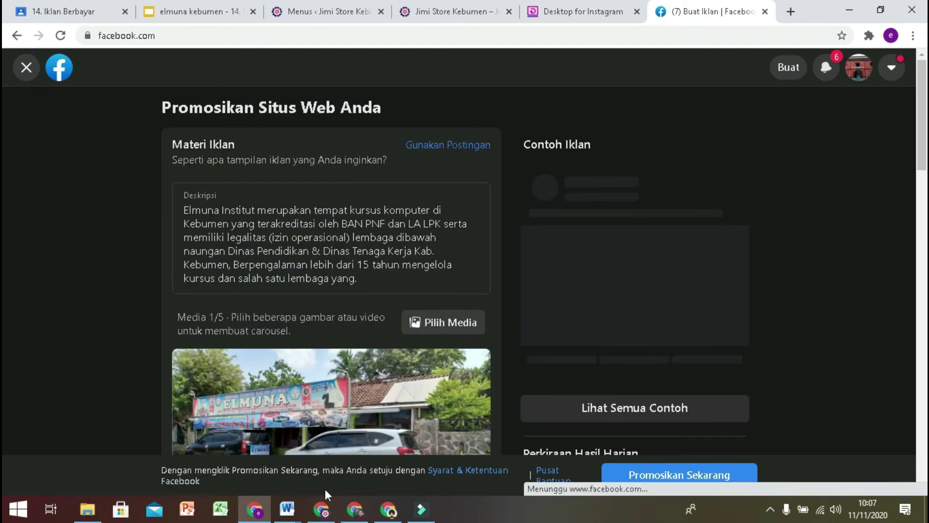
click(923, 319)
key(Print)
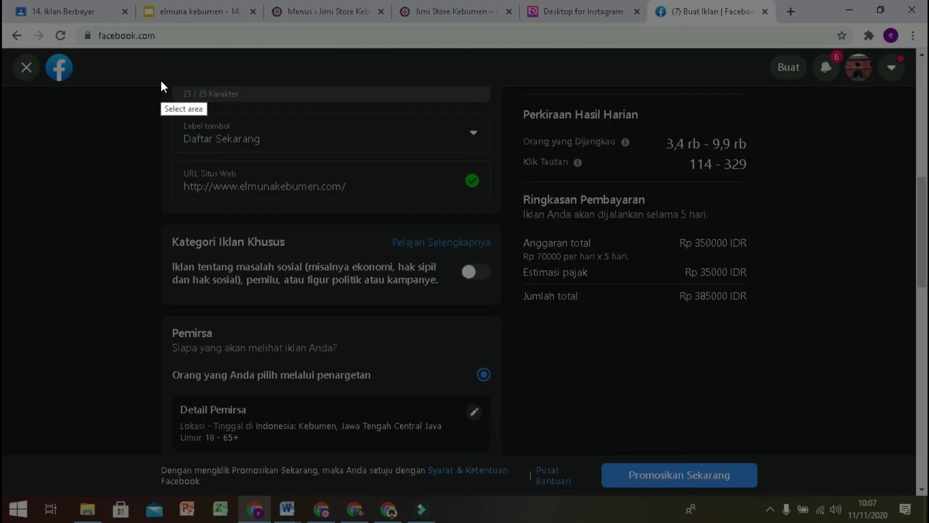
right_click(291, 141)
click(343, 244)
- Look up the required ad budget in the 14. Iklan Berbayar Classroom brief
scroll(390, 370, down, 15)
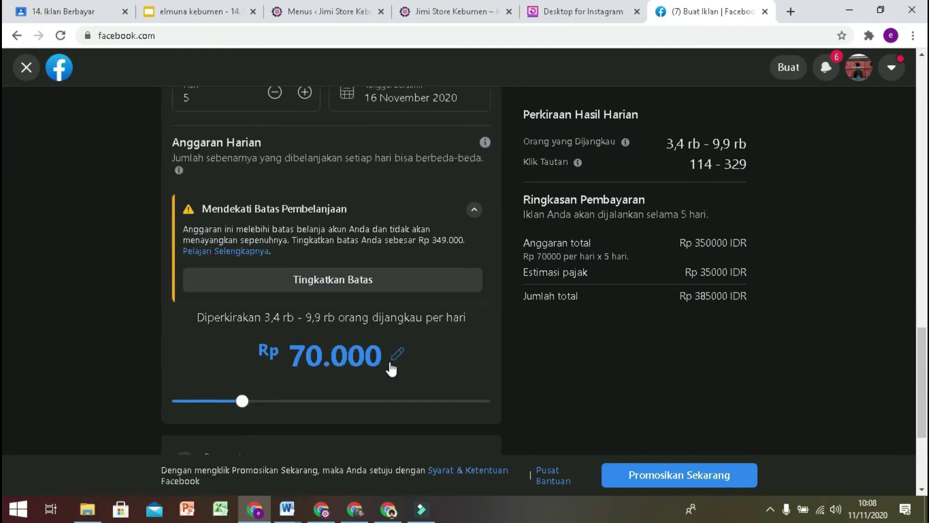
scroll(390, 369, up, 6)
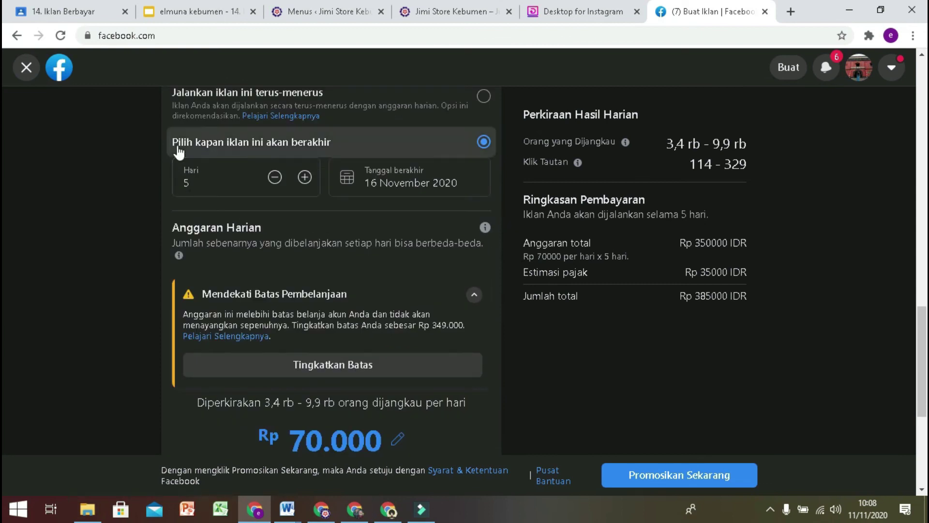
click(63, 12)
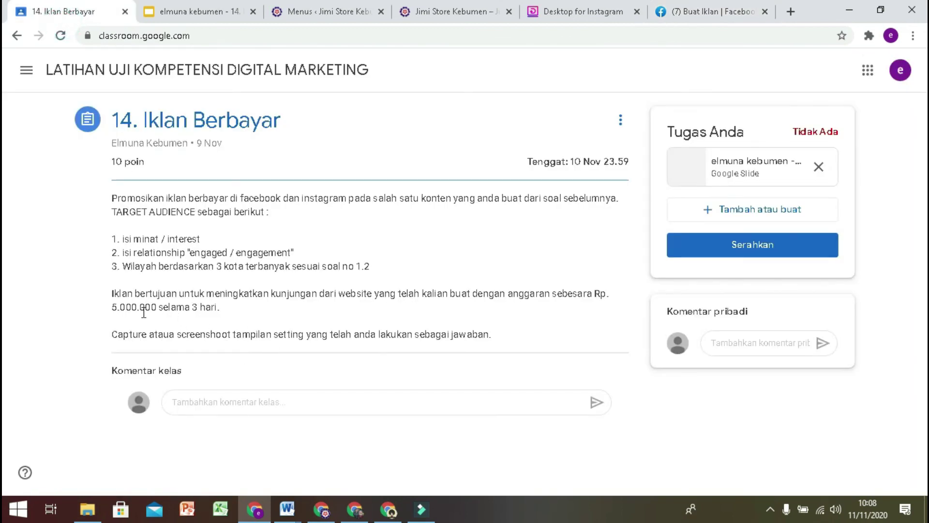
- Shorten the Facebook ad to 3 days and set the daily budget to 1500000
click(677, 12)
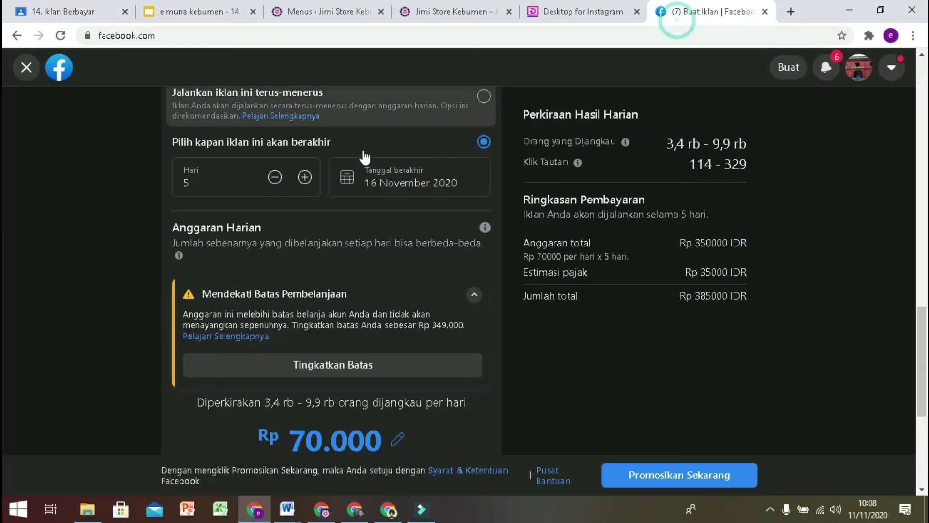
click(279, 182)
click(280, 182)
scroll(333, 385, down, 1)
click(333, 382)
click(390, 380)
key(ctrl+a)
text(1500000)
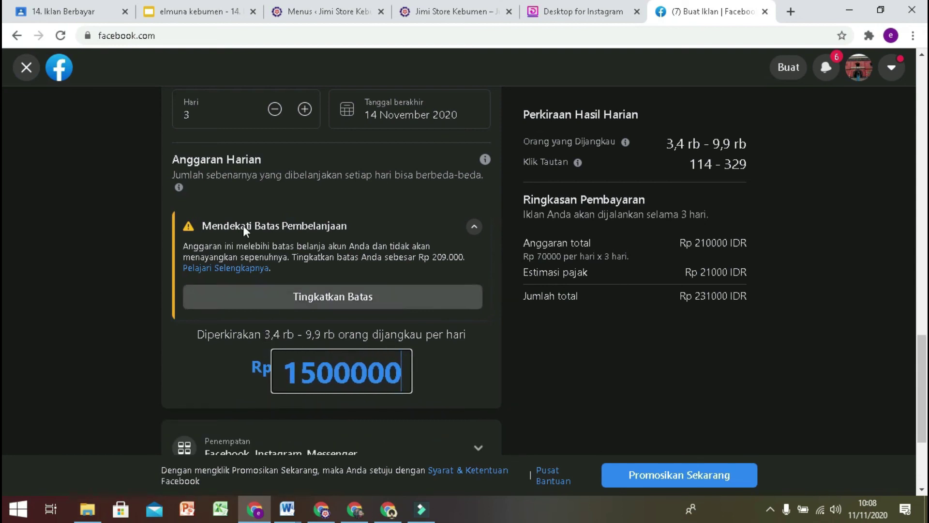
click(466, 392)
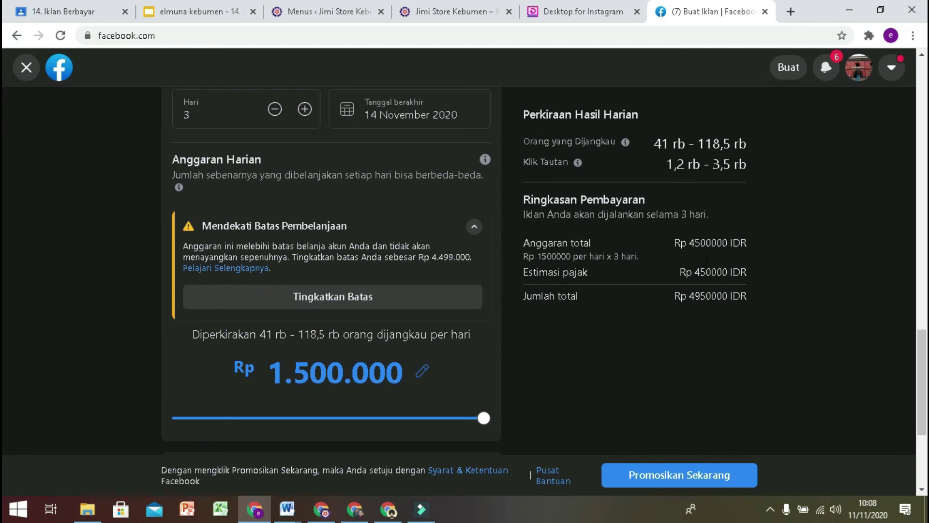
scroll(202, 237, up, 3)
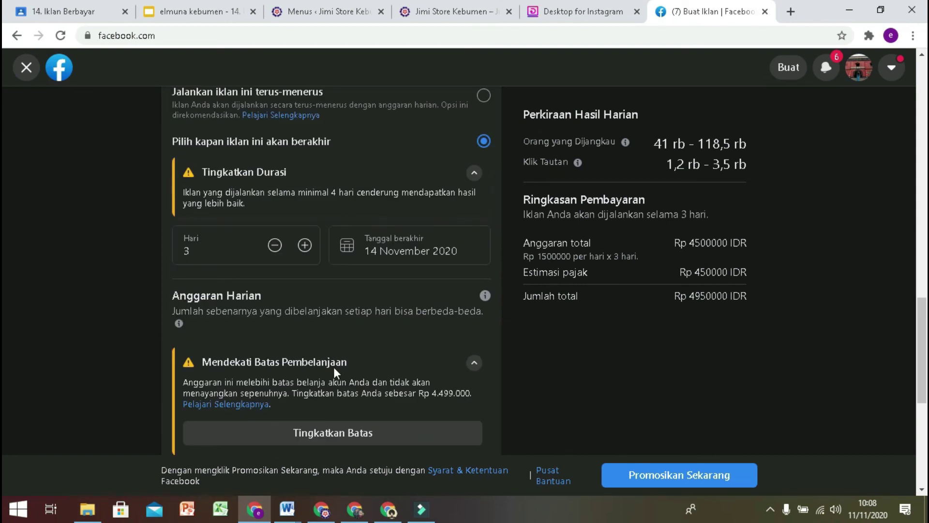
scroll(336, 372, down, 3)
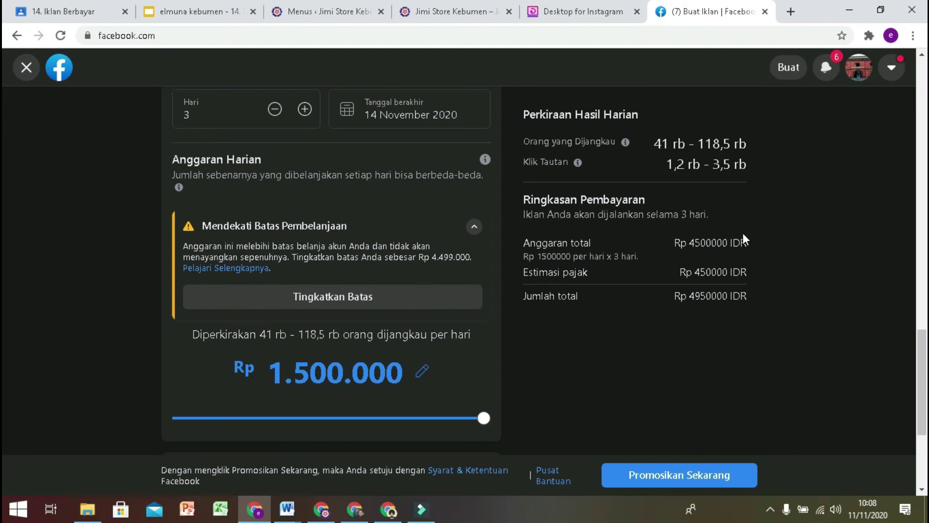
scroll(572, 391, down, 4)
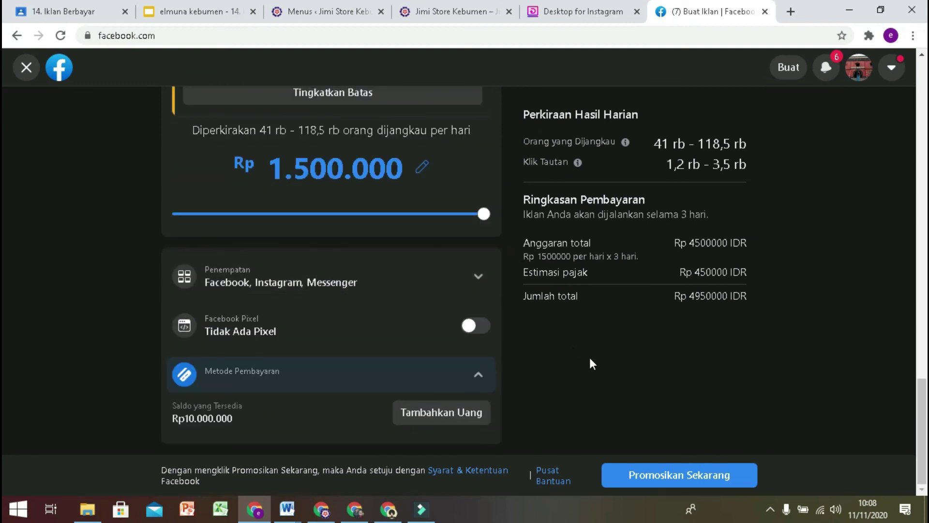
scroll(590, 358, up, 5)
scroll(590, 358, up, 2)
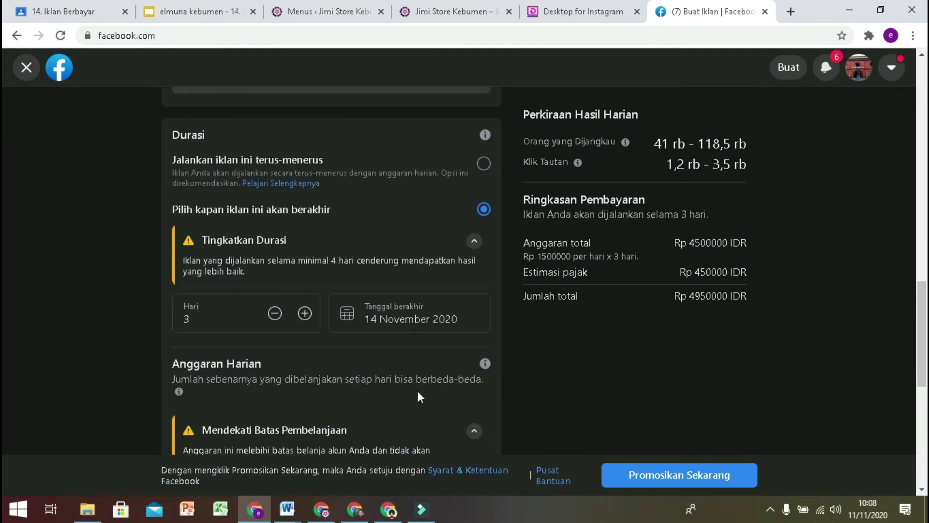
scroll(407, 397, down, 1)
scroll(408, 397, up, 7)
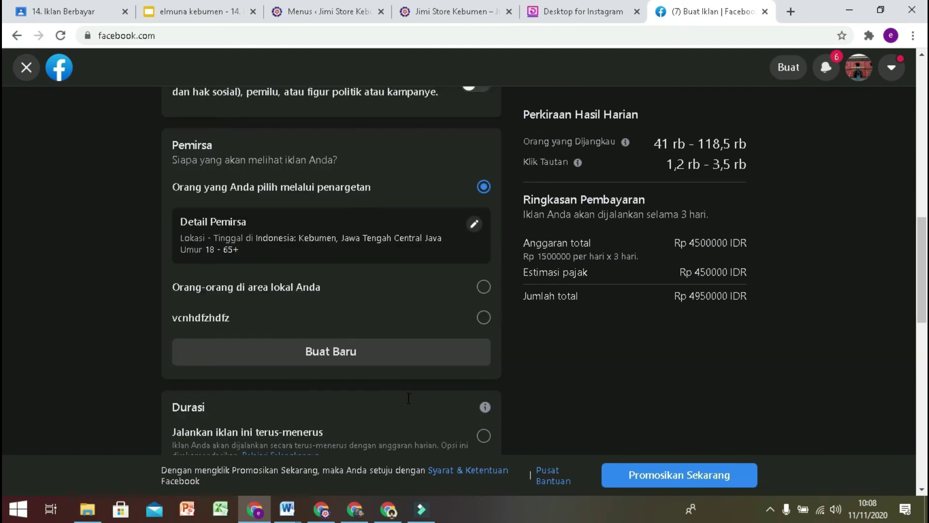
scroll(408, 400, up, 4)
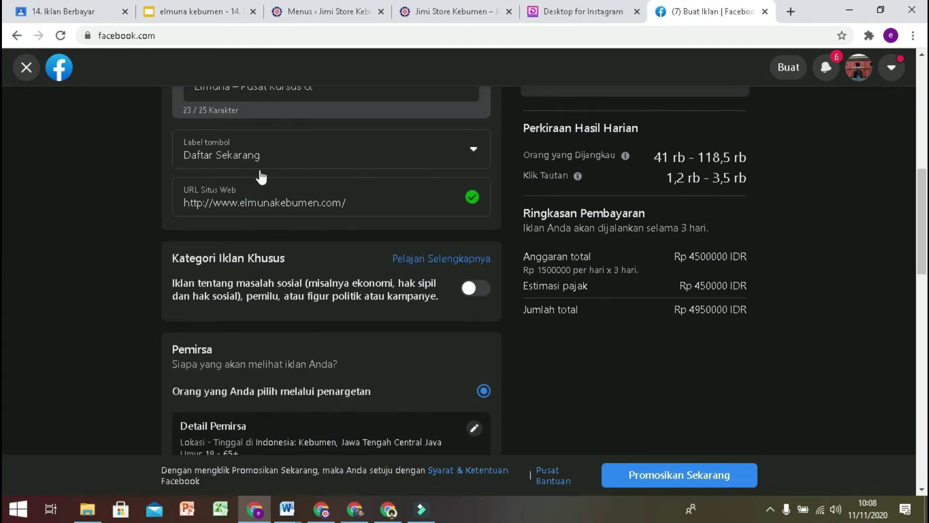
scroll(684, 286, up, 1)
scroll(683, 286, down, 1)
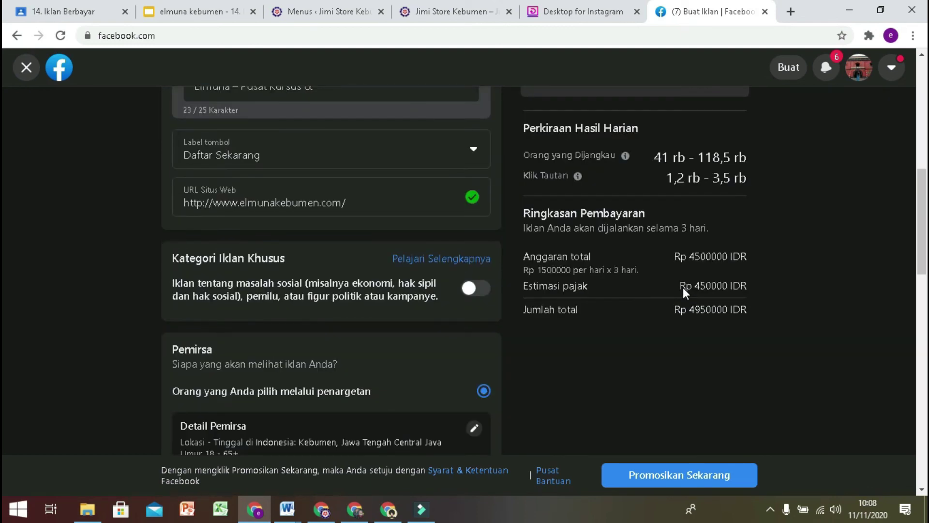